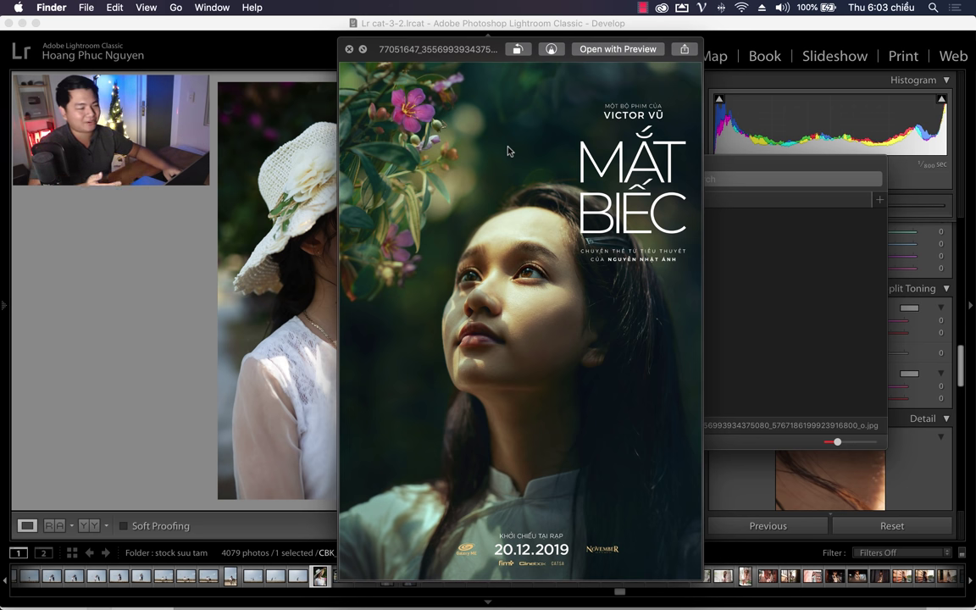
Preview the MẮT BIẾC movie poster JPG in Quick Look as a colour reference, then close it.
key(space)
key(space)
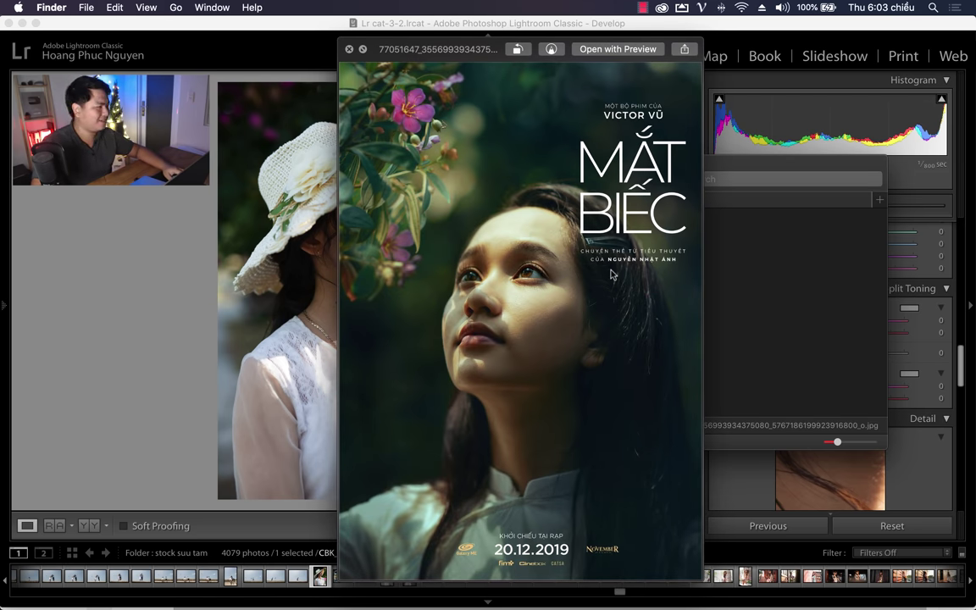
key(space)
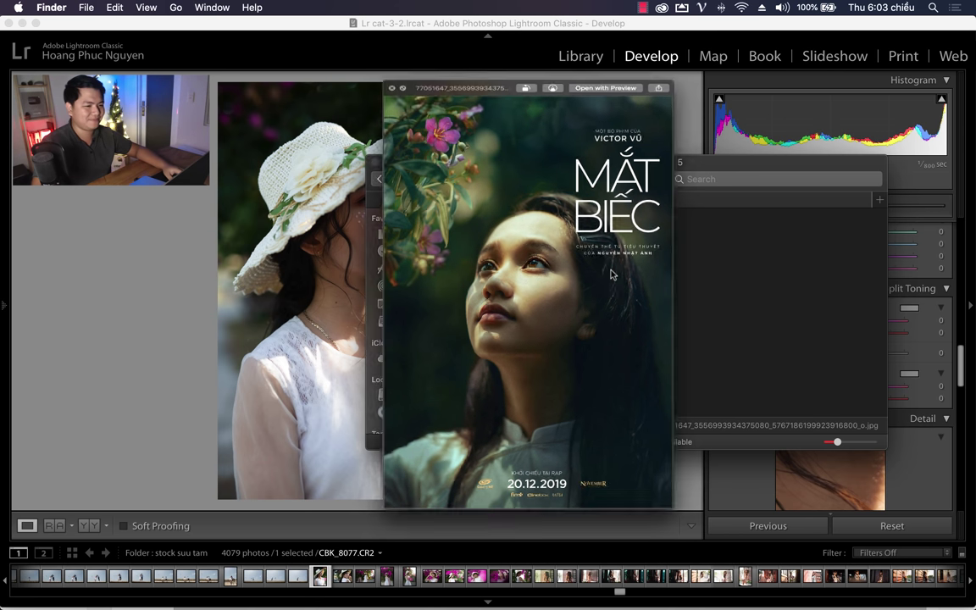
click(472, 25)
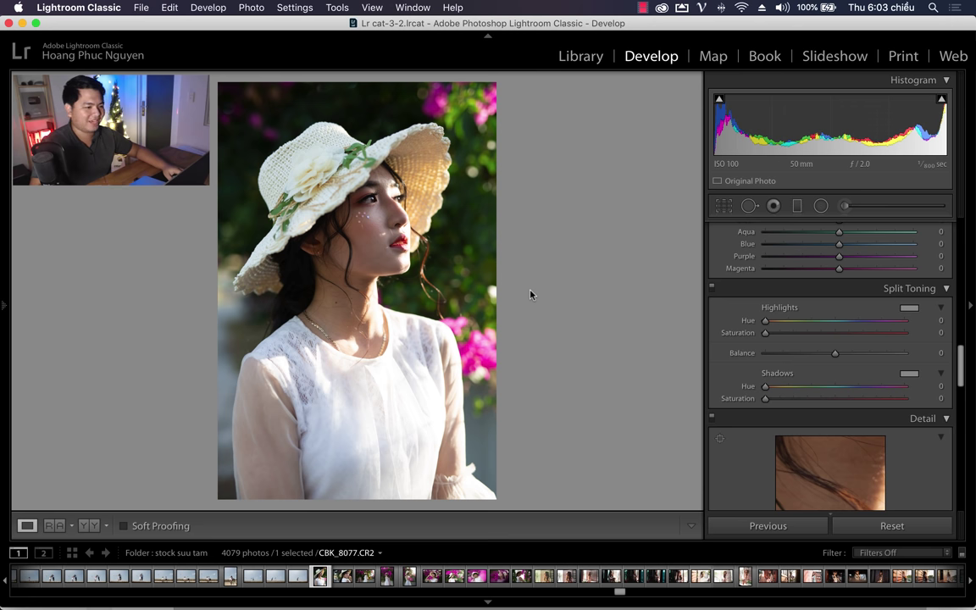
right_click(319, 407)
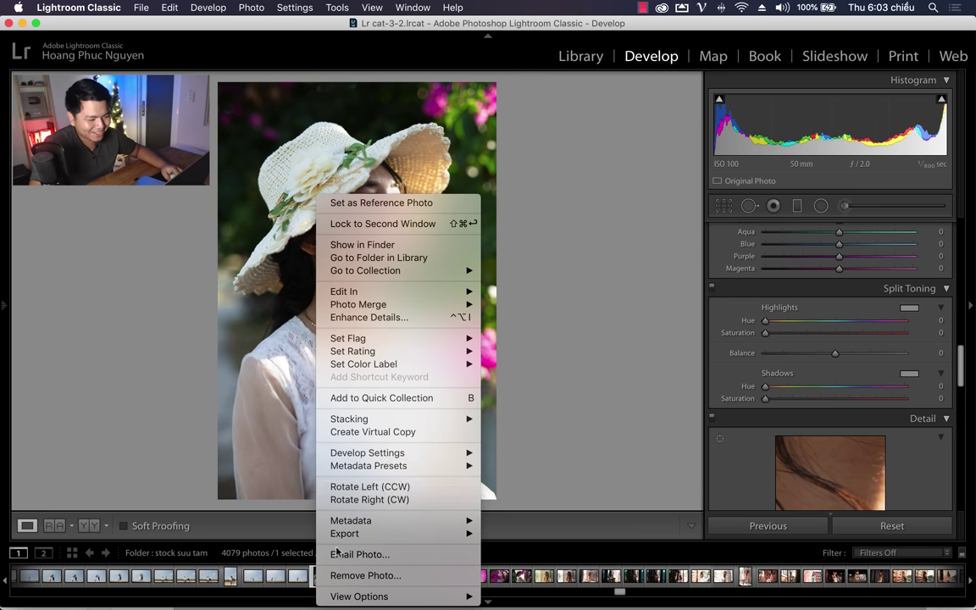
click(362, 245)
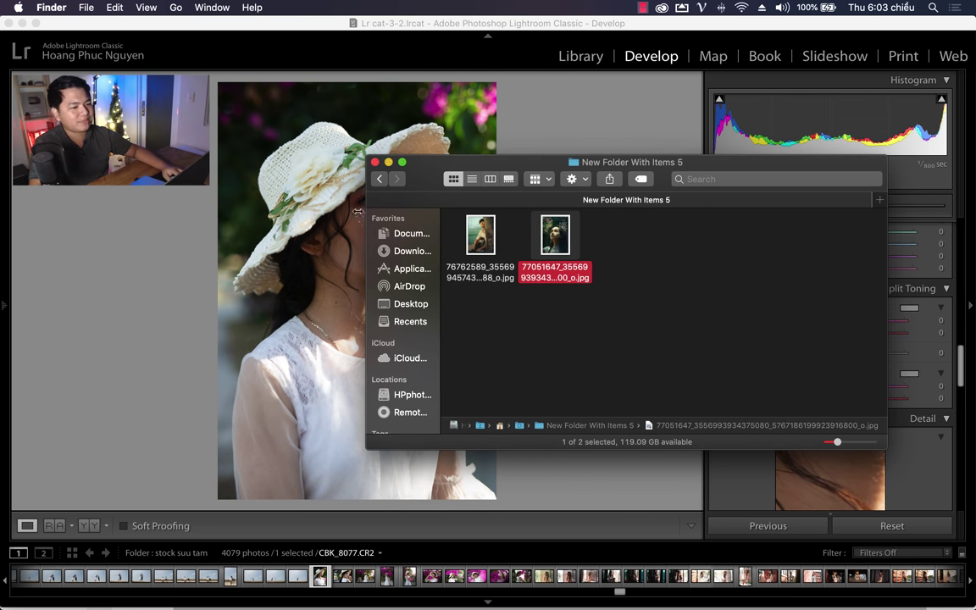
click(388, 176)
drag(480, 165, 493, 189)
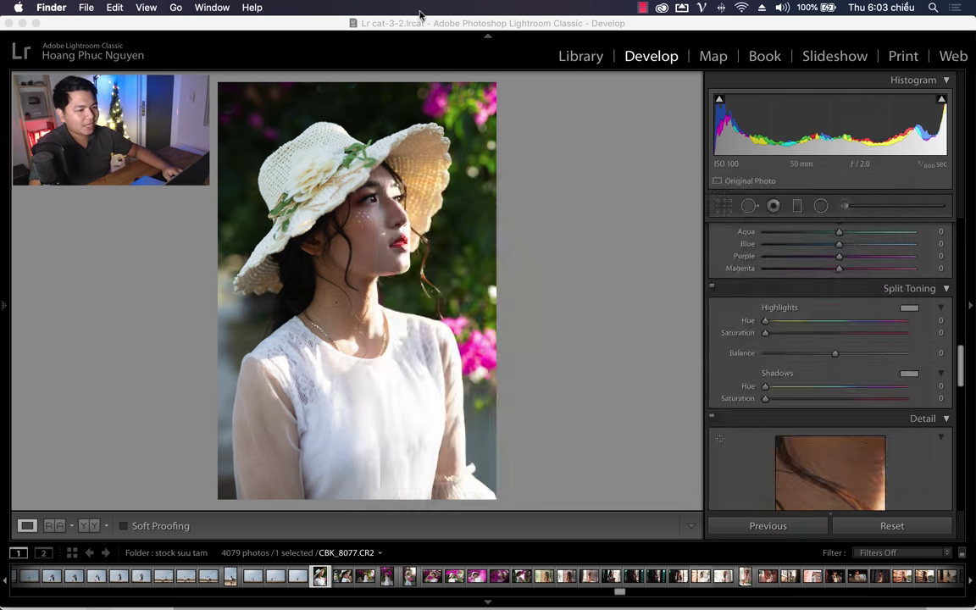
click(387, 186)
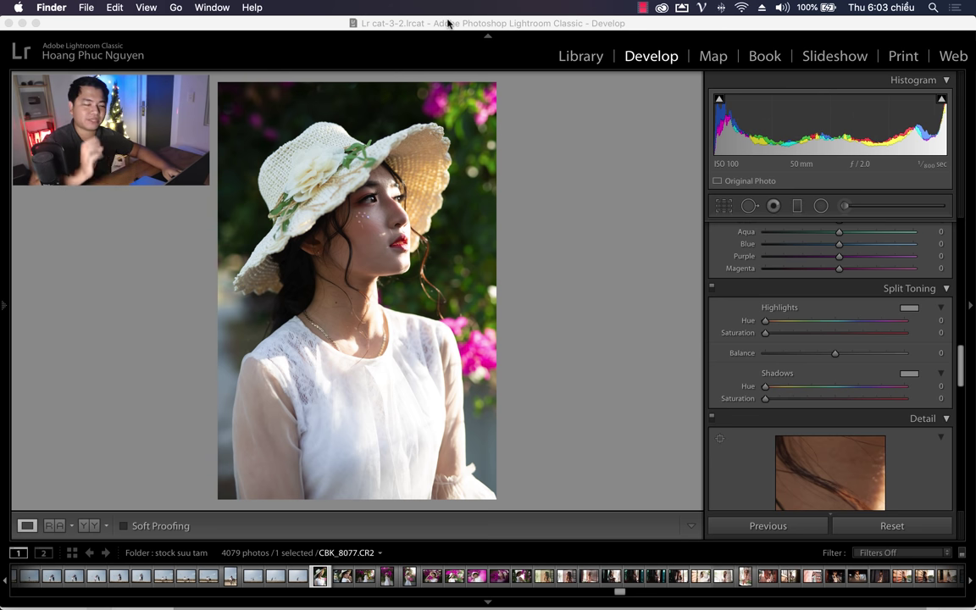
click(458, 248)
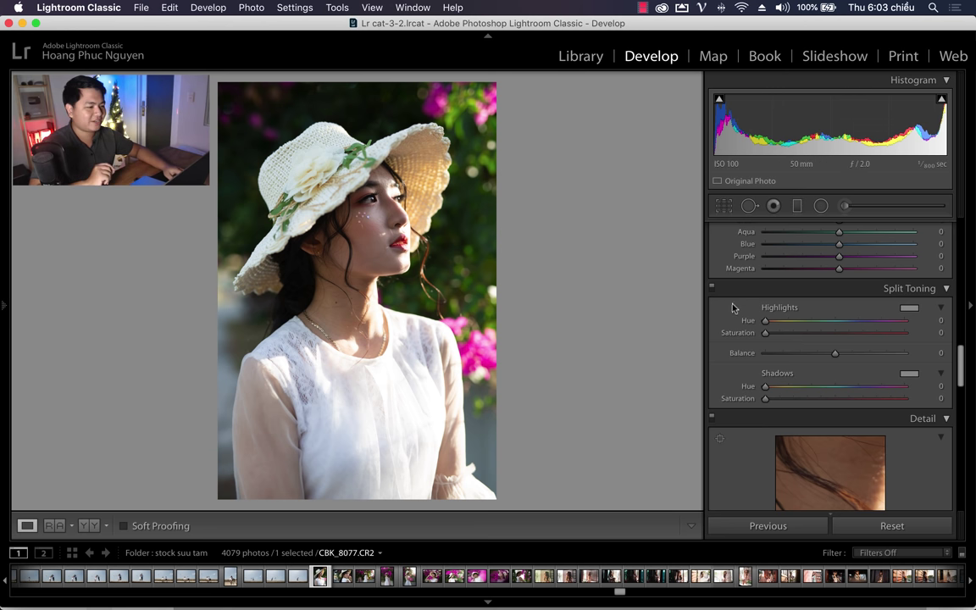
In the Basic panel, lower Highlights to −28 and lift Shadows to +26.
scroll(742, 386, up, 5)
scroll(739, 383, up, 10)
scroll(738, 382, up, 10)
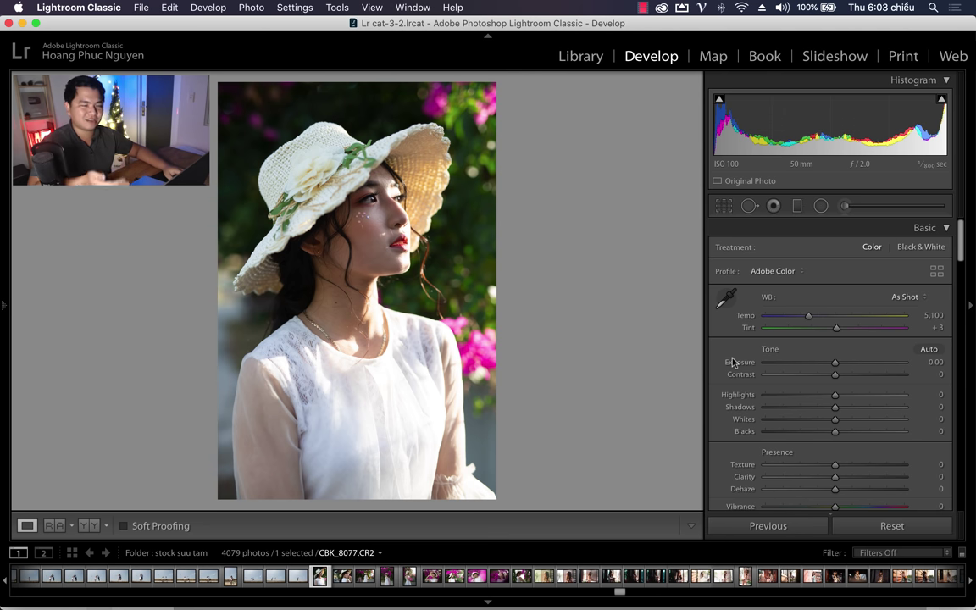
scroll(732, 373, down, 5)
scroll(732, 374, down, 3)
scroll(733, 378, up, 5)
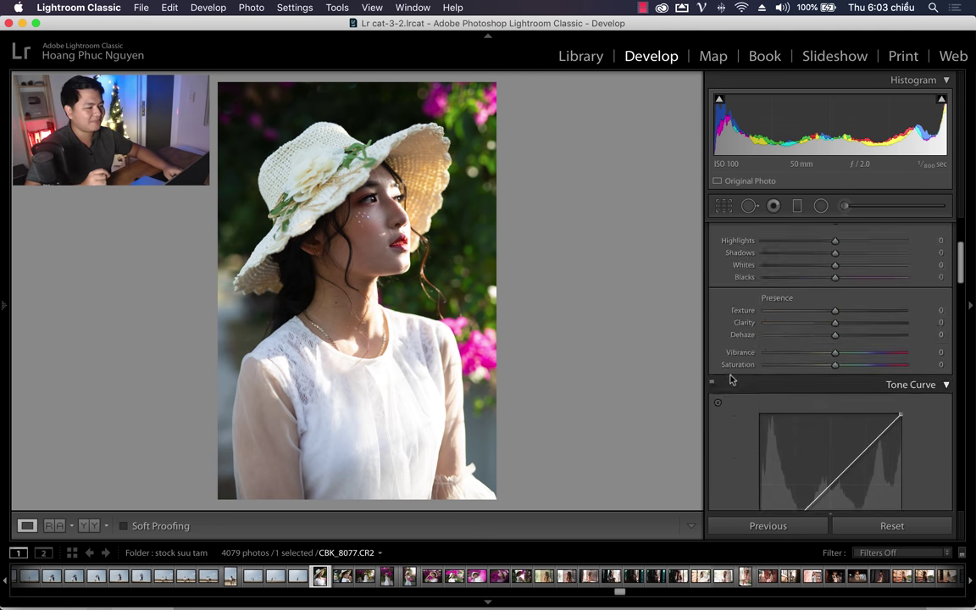
scroll(733, 380, up, 3)
scroll(733, 380, down, 10)
scroll(734, 380, down, 5)
scroll(733, 380, up, 3)
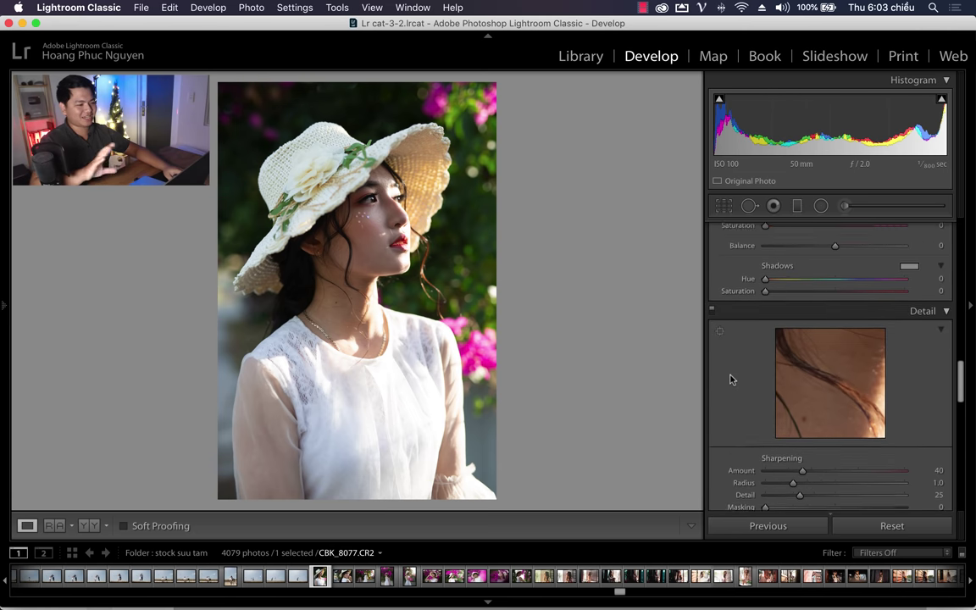
scroll(733, 380, up, 2)
scroll(734, 380, up, 3)
scroll(733, 380, up, 4)
scroll(732, 379, up, 2)
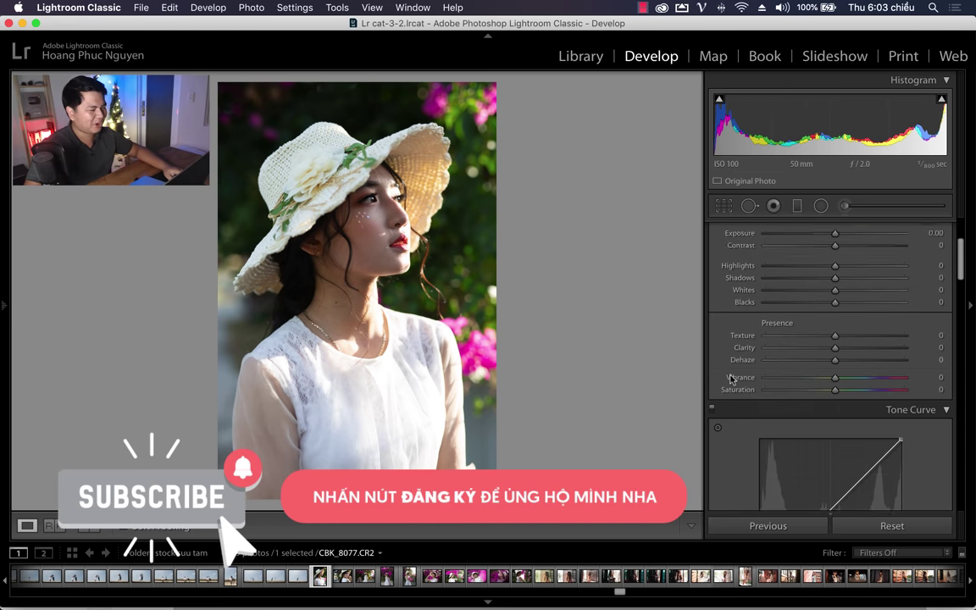
scroll(732, 379, up, 1)
mouse_move(835, 308)
mouse_down()
mouse_move(815, 308)
mouse_move(853, 320)
mouse_up()
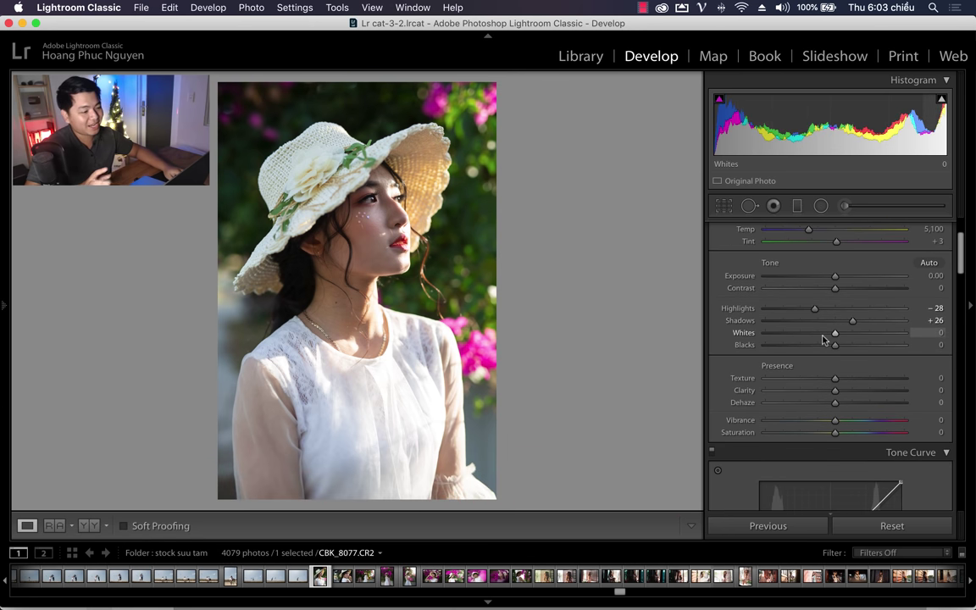
Set Contrast +18, Exposure −0.25, Texture −10, Dehaze −11 and Vibrance −21.
drag(834, 288, 847, 293)
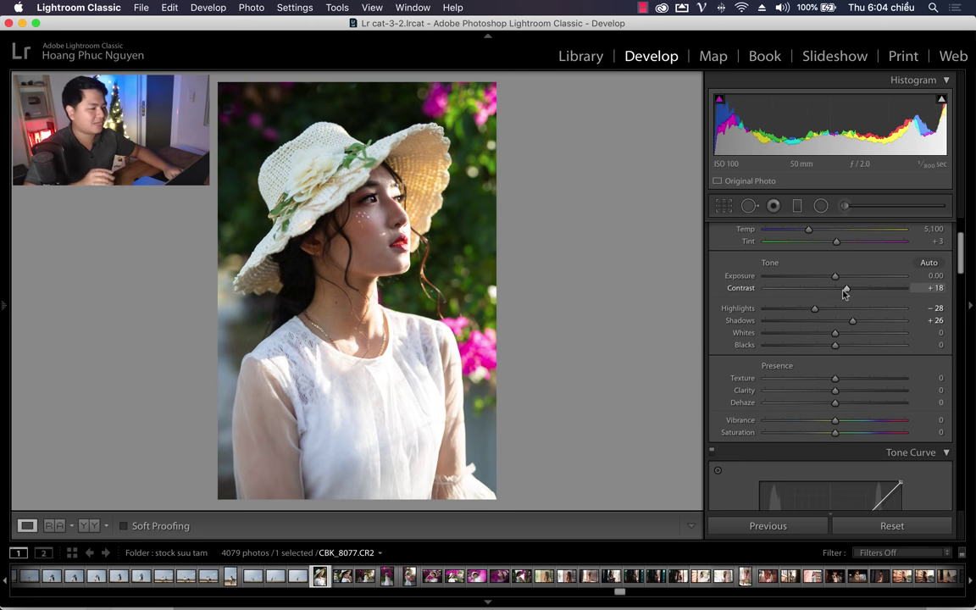
drag(835, 277, 829, 283)
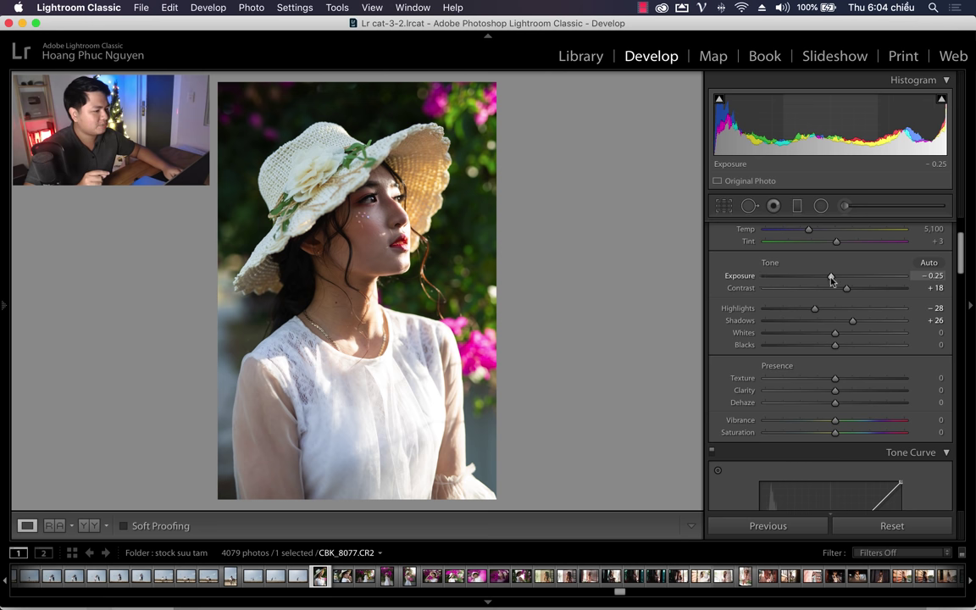
drag(835, 378, 820, 420)
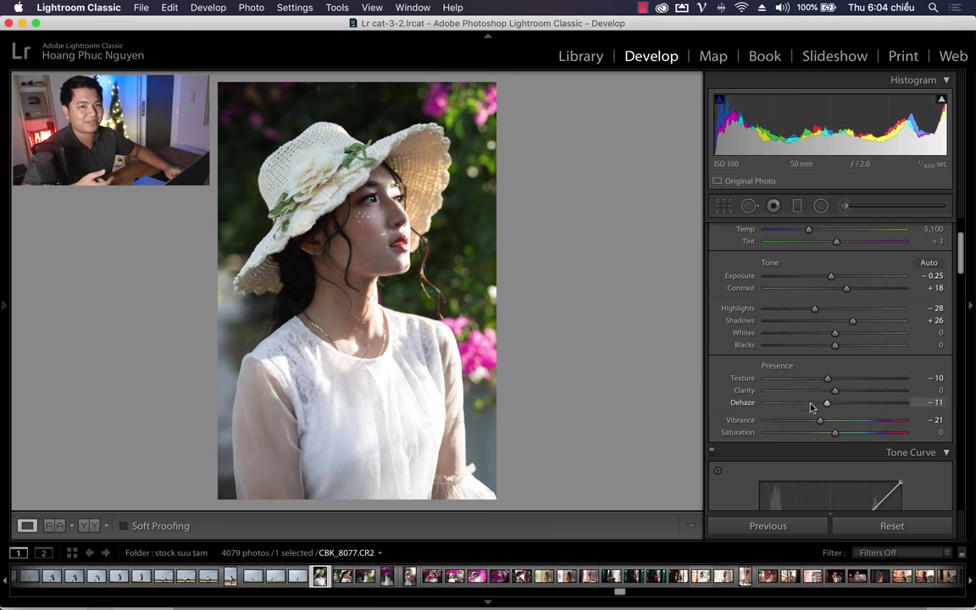
Lower the Whites slightly while previewing clipping.
scroll(732, 392, down, 1)
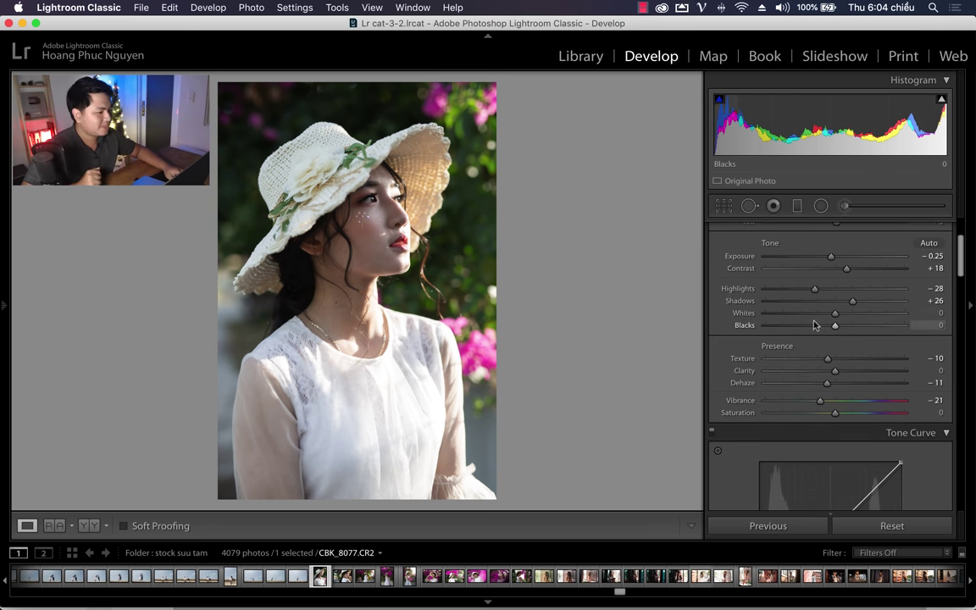
click(828, 315)
mouse_move(828, 315)
mouse_down()
mouse_move(818, 319)
mouse_move(827, 320)
mouse_up()
Set Detail sharpening Amount to 51 with Masking 96.
scroll(801, 335, down, 5)
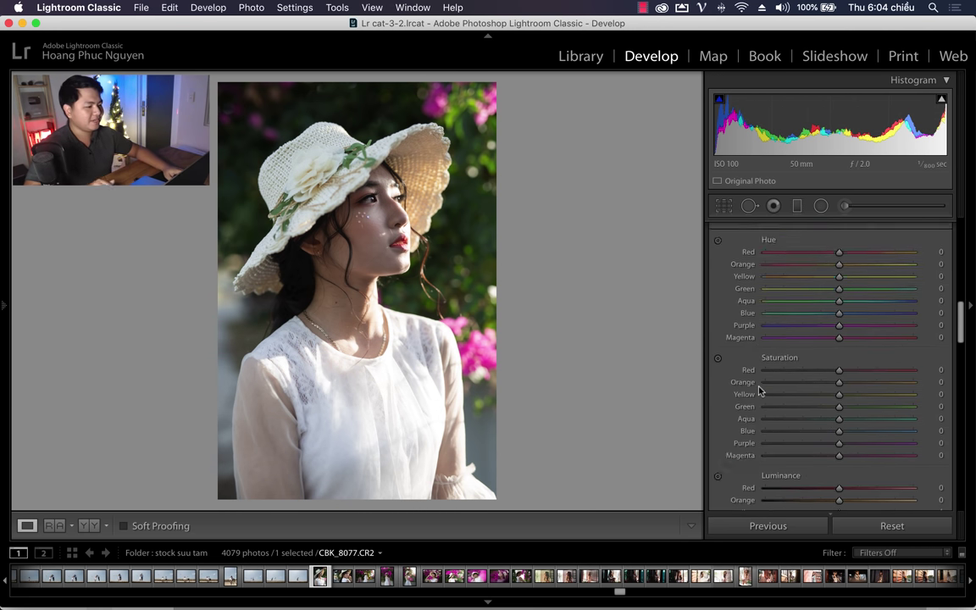
scroll(784, 361, down, 5)
scroll(762, 386, down, 5)
scroll(759, 390, down, 5)
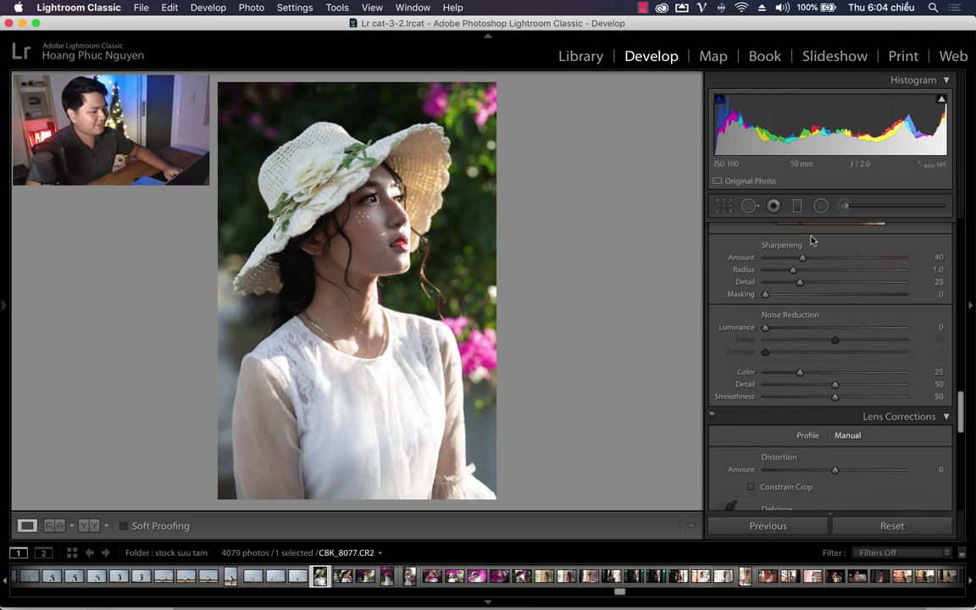
drag(803, 258, 814, 259)
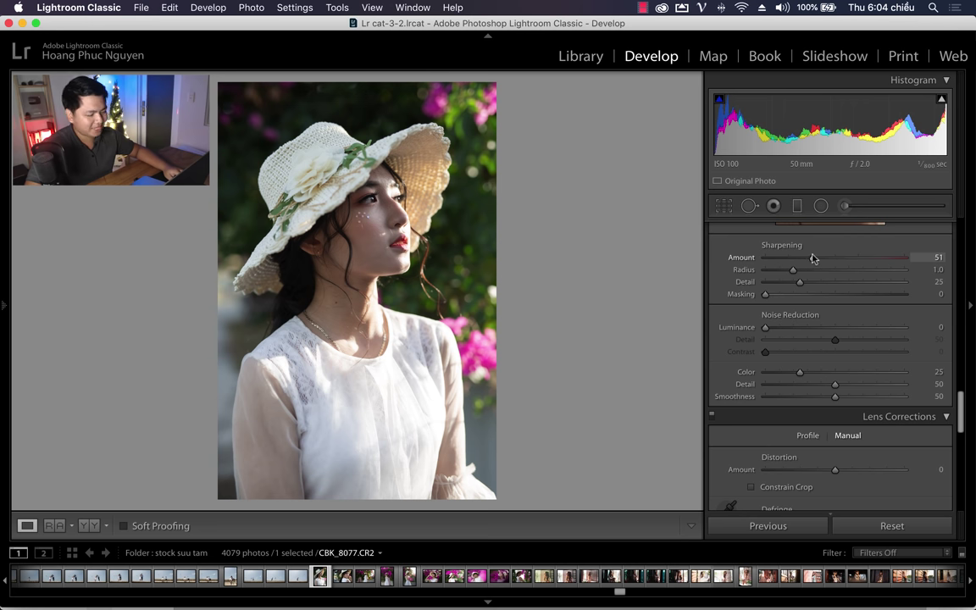
drag(765, 294, 899, 295)
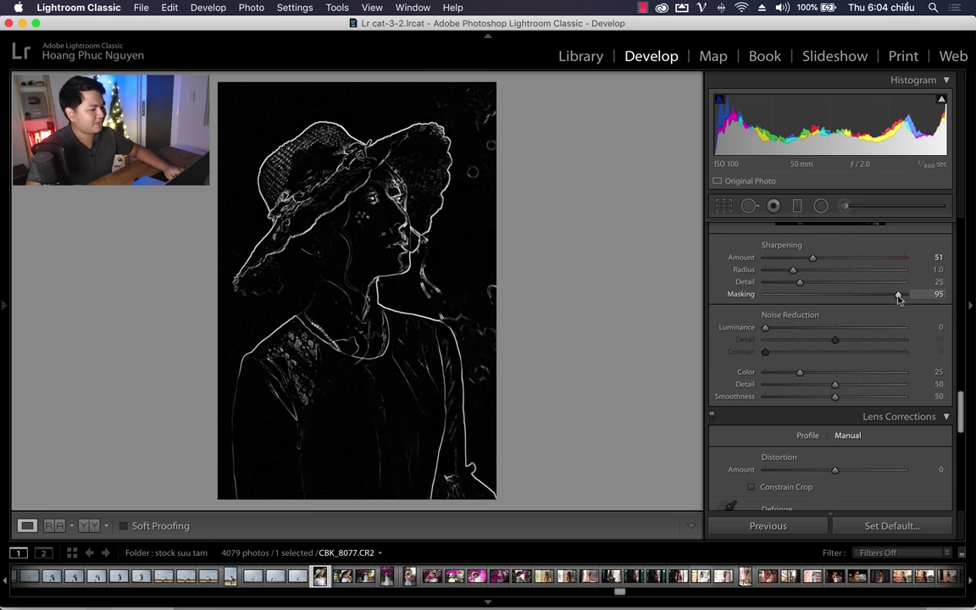
alt+click(902, 295)
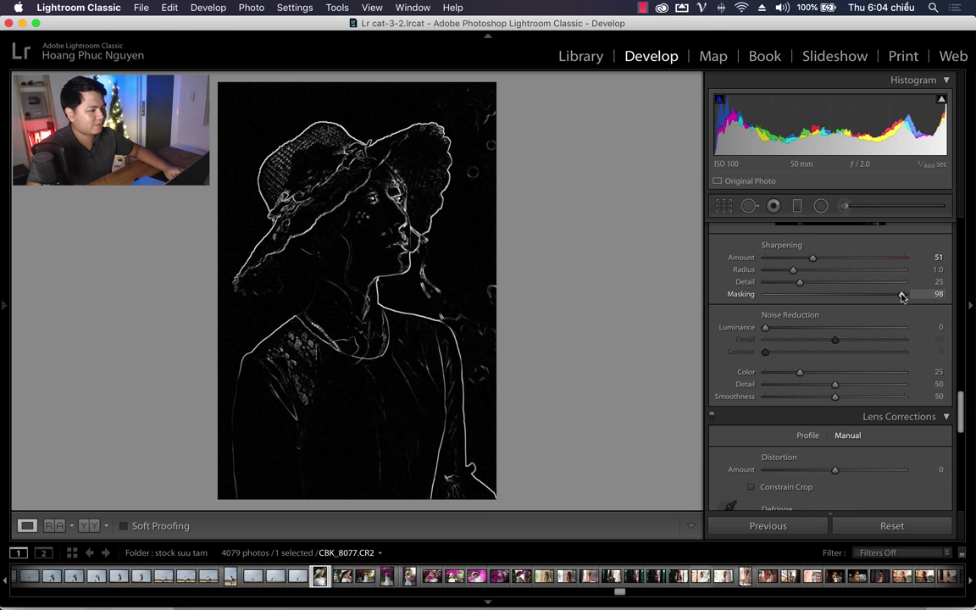
drag(901, 297, 899, 294)
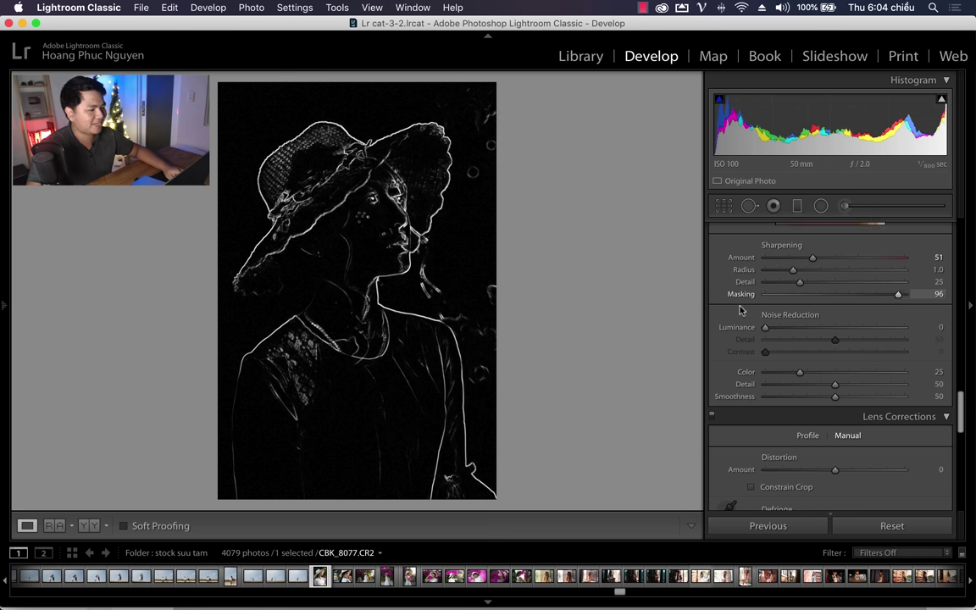
Add luminance noise reduction of 18.
click(784, 329)
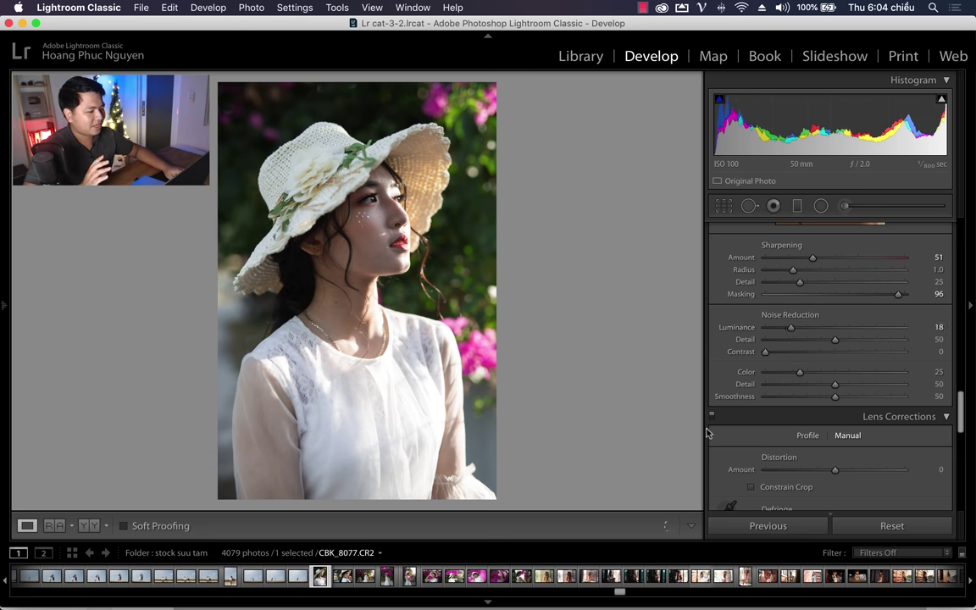
scroll(709, 432, down, 5)
scroll(710, 432, down, 3)
scroll(711, 432, down, 3)
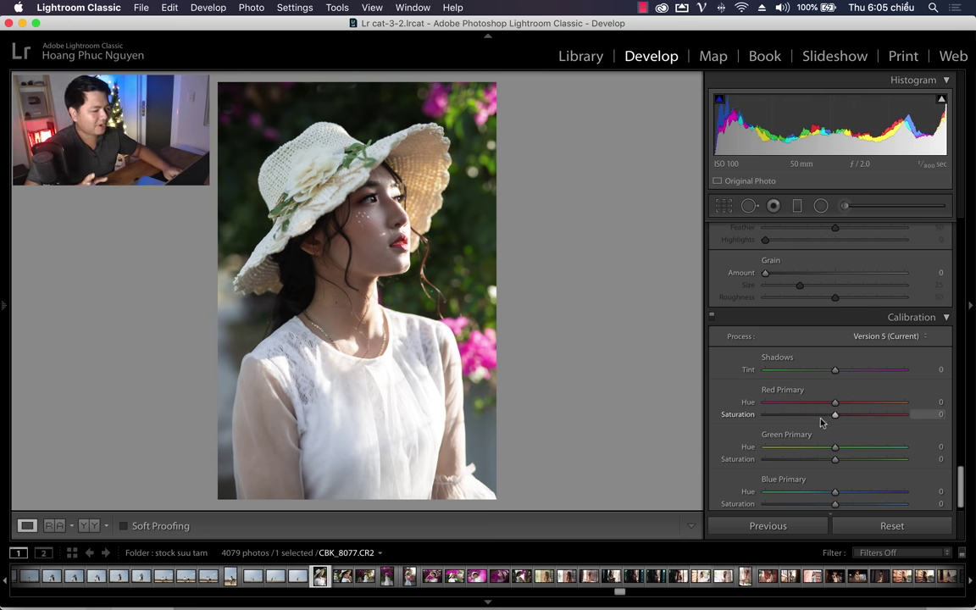
In Calibration, set Red Primary saturation −54, Green Primary hue +73 and saturation +59.
drag(807, 418, 801, 418)
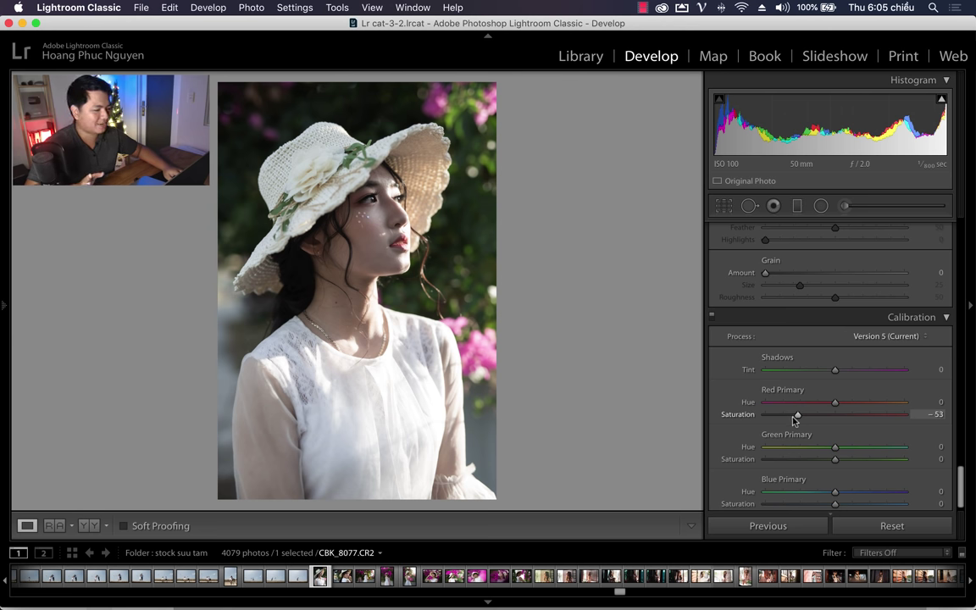
drag(796, 419, 795, 419)
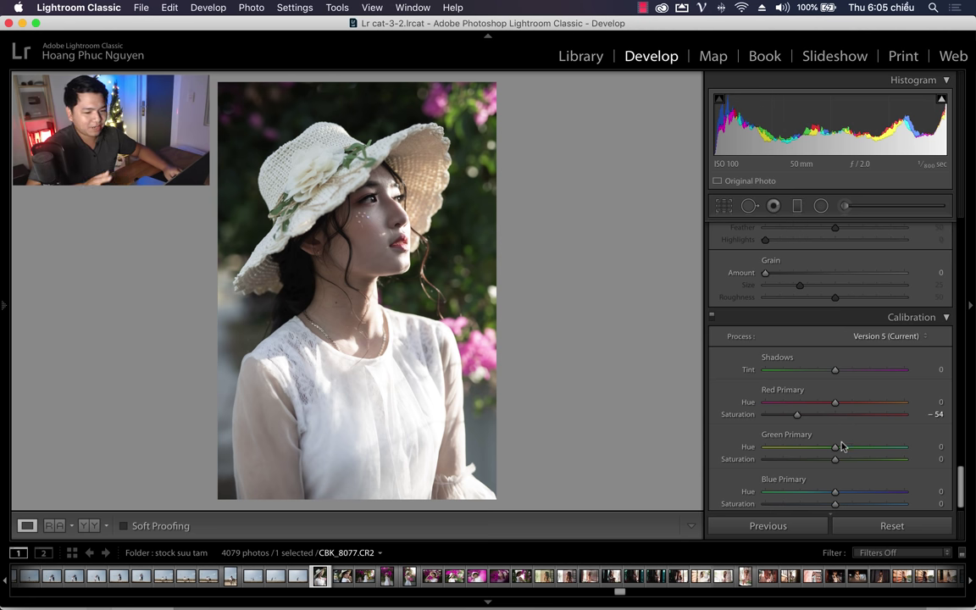
drag(884, 447, 876, 462)
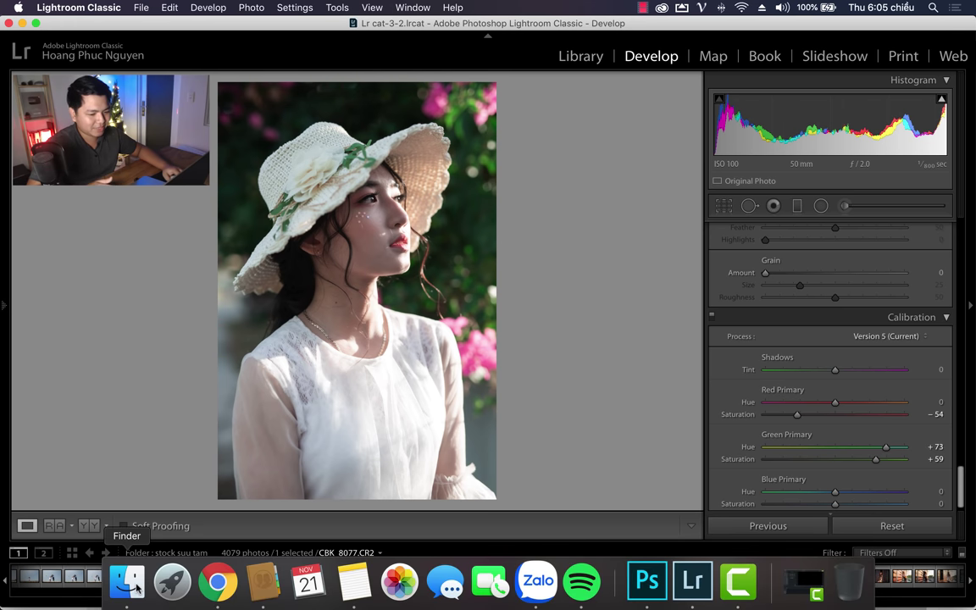
click(126, 583)
click(335, 164)
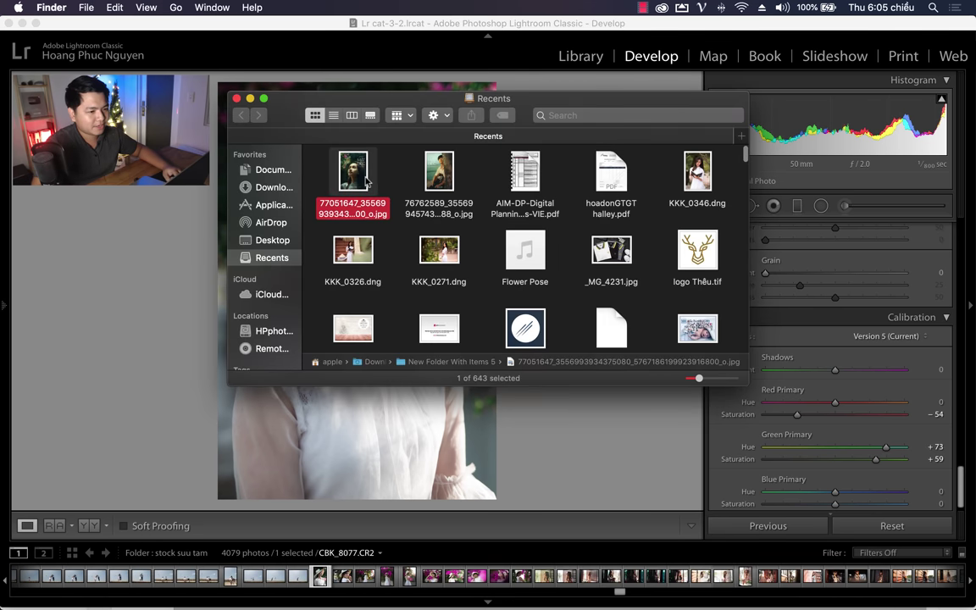
key(space)
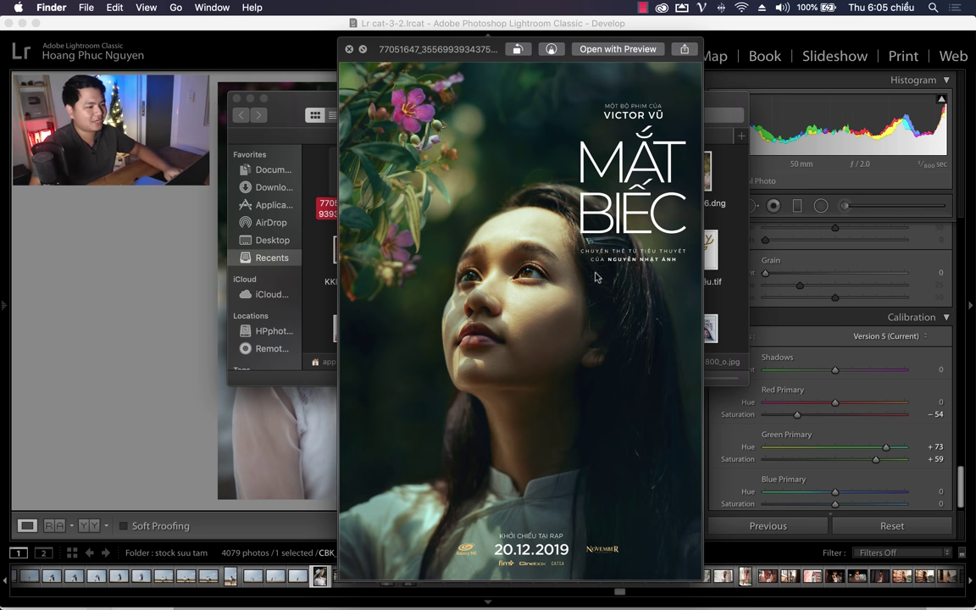
click(841, 317)
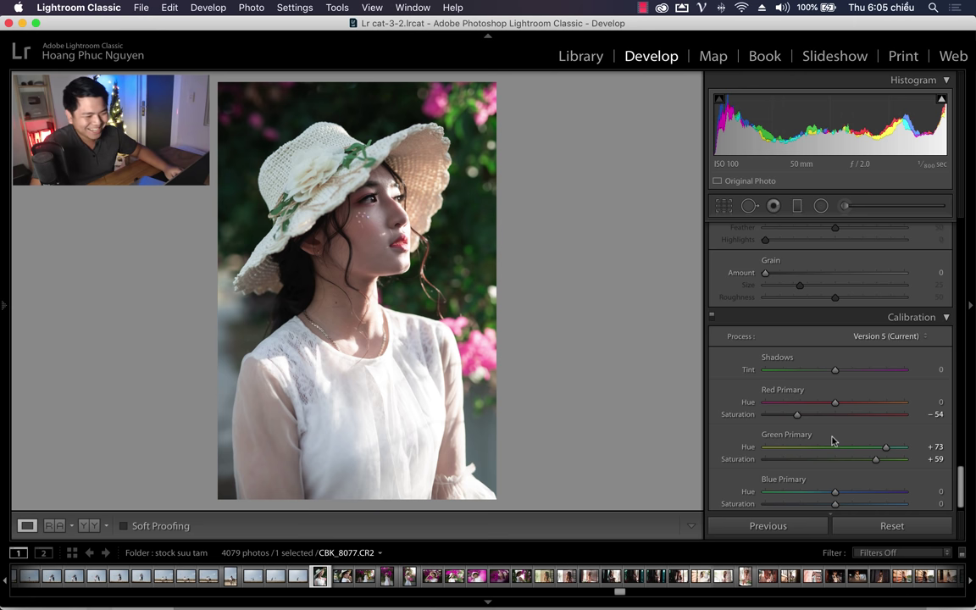
scroll(833, 440, down, 1)
Shift the Blue Primary hue to −56, then bring up the poster reference from Finder.
drag(791, 485, 795, 486)
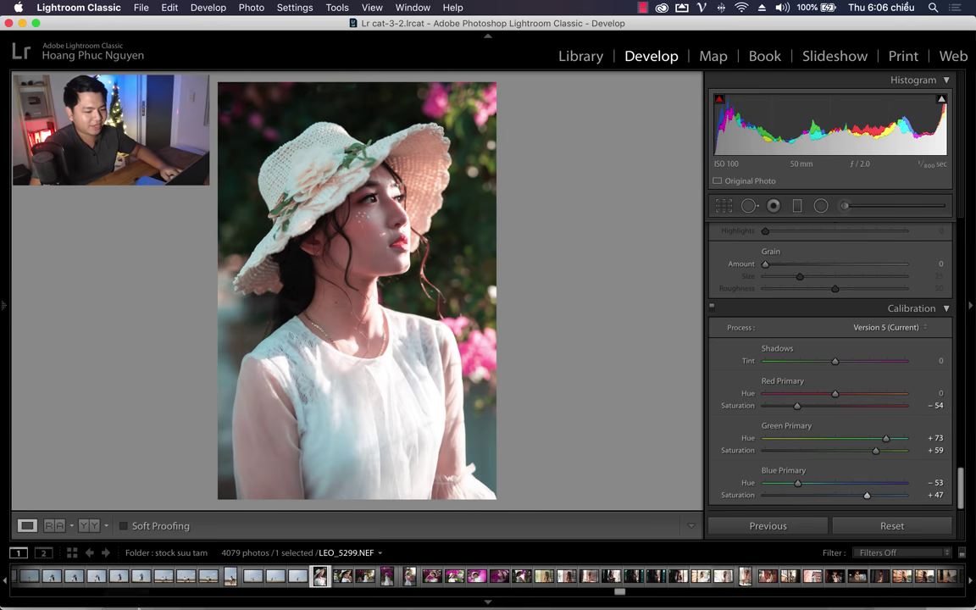
mouse_move(489, 607)
click(126, 585)
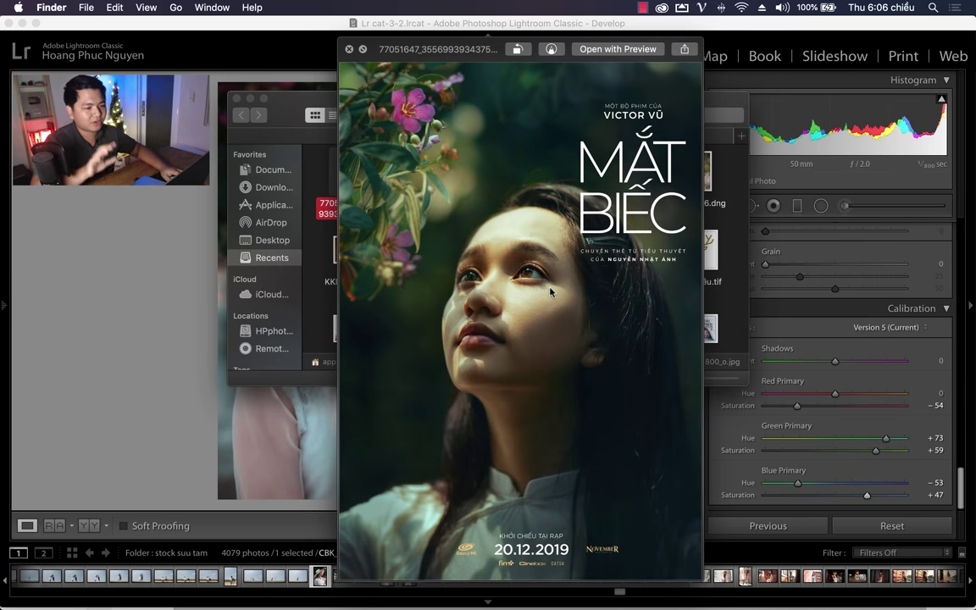
Close the MẮT BIẾC poster preview and switch back to the portrait in Lightroom Classic.
key(space)
key(super+Tab)
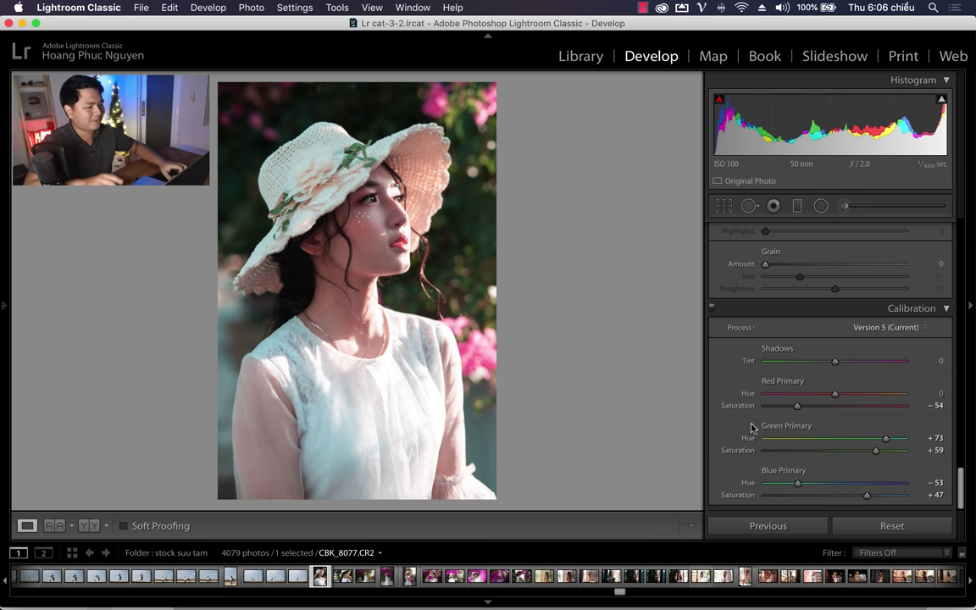
Cool the white balance Temp from 5,100 to 4,170.
scroll(752, 428, up, 10)
scroll(752, 428, up, 10)
scroll(751, 428, up, 5)
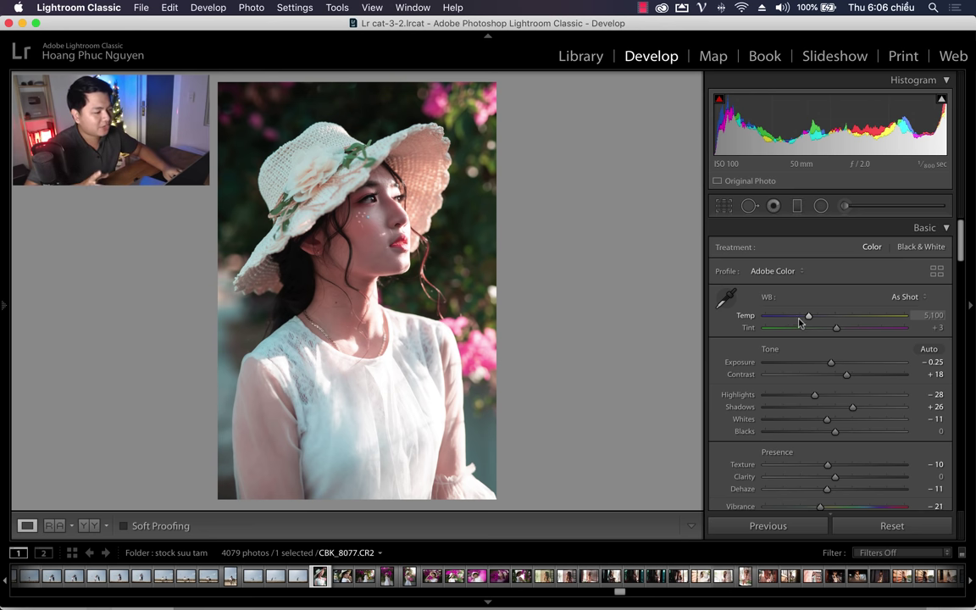
mouse_move(807, 319)
mouse_down()
mouse_move(789, 321)
mouse_move(797, 319)
mouse_up()
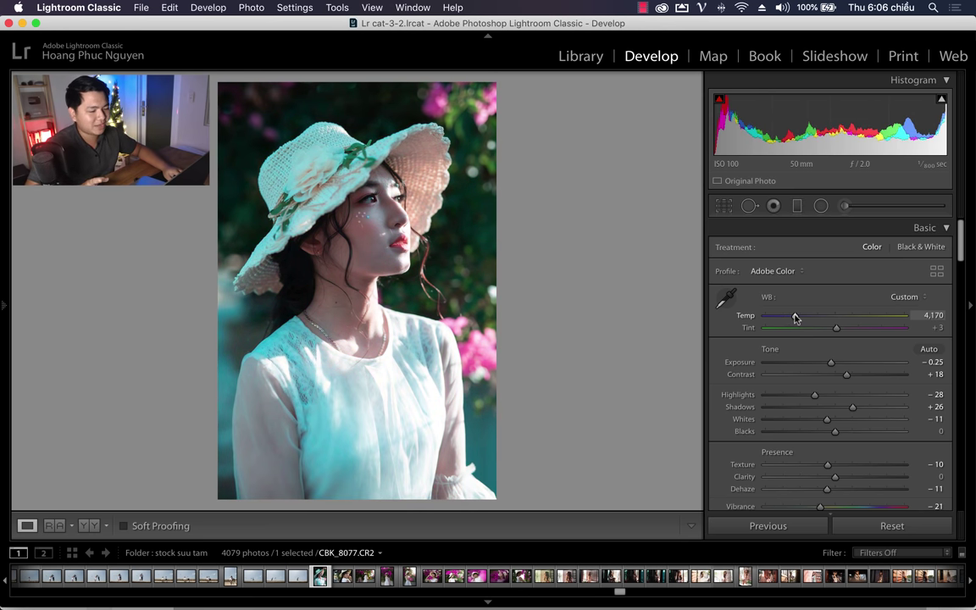
mouse_move(219, 604)
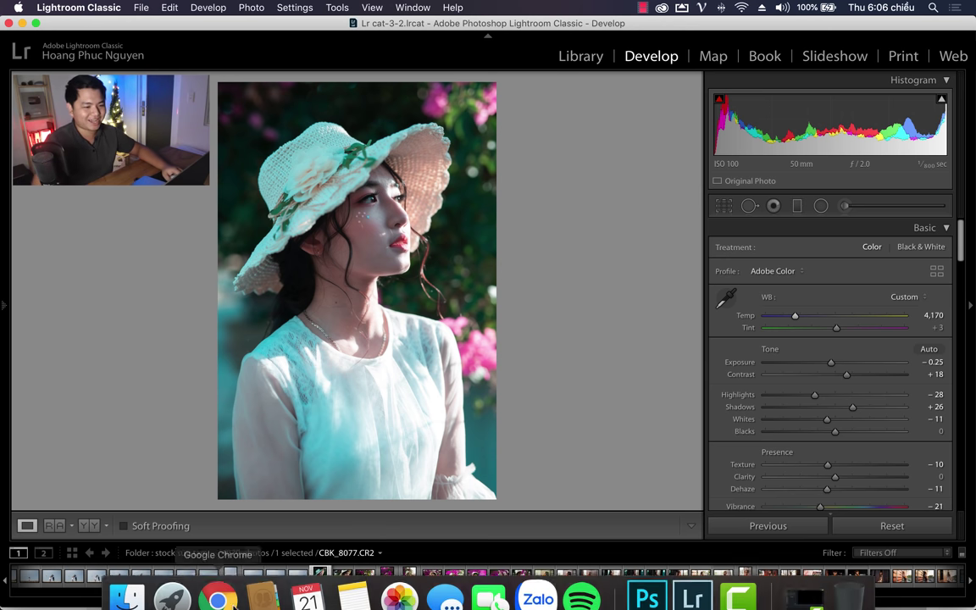
Compare the cooler portrait with the poster in Quick Look, then return to Lightroom.
click(127, 597)
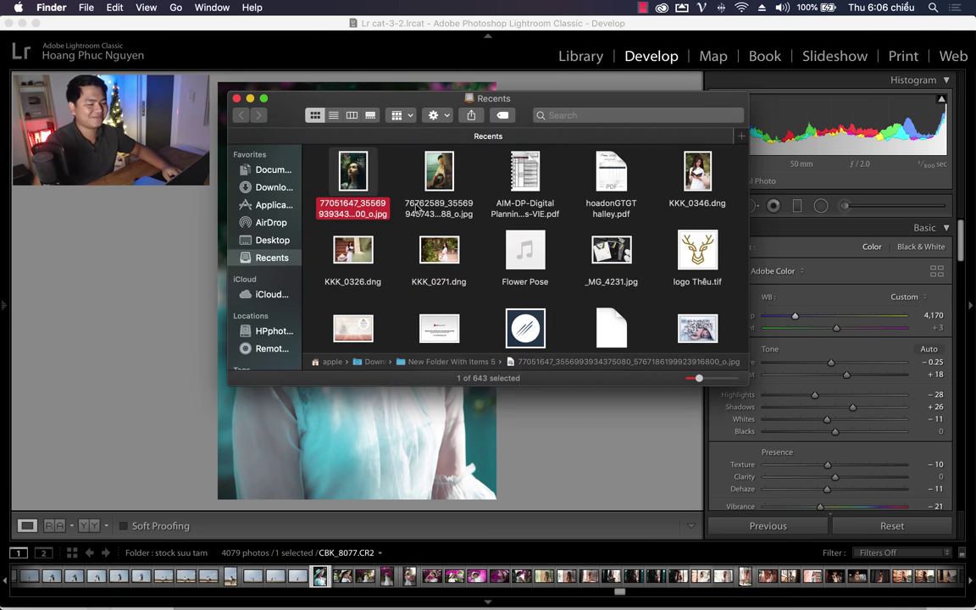
key(space)
key(space)
click(721, 356)
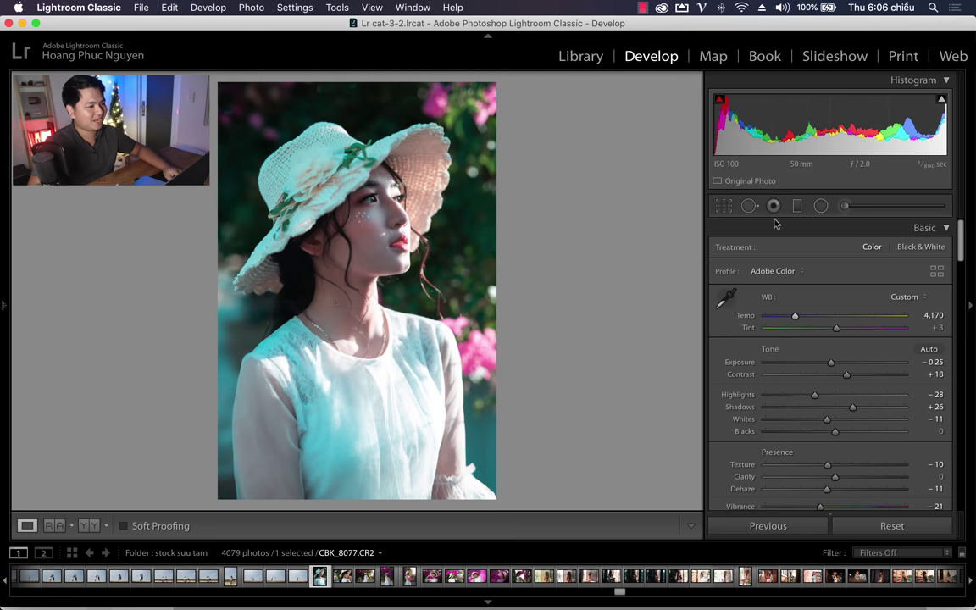
scroll(718, 382, down, 2)
scroll(718, 381, down, 10)
scroll(718, 381, down, 3)
scroll(718, 382, up, 3)
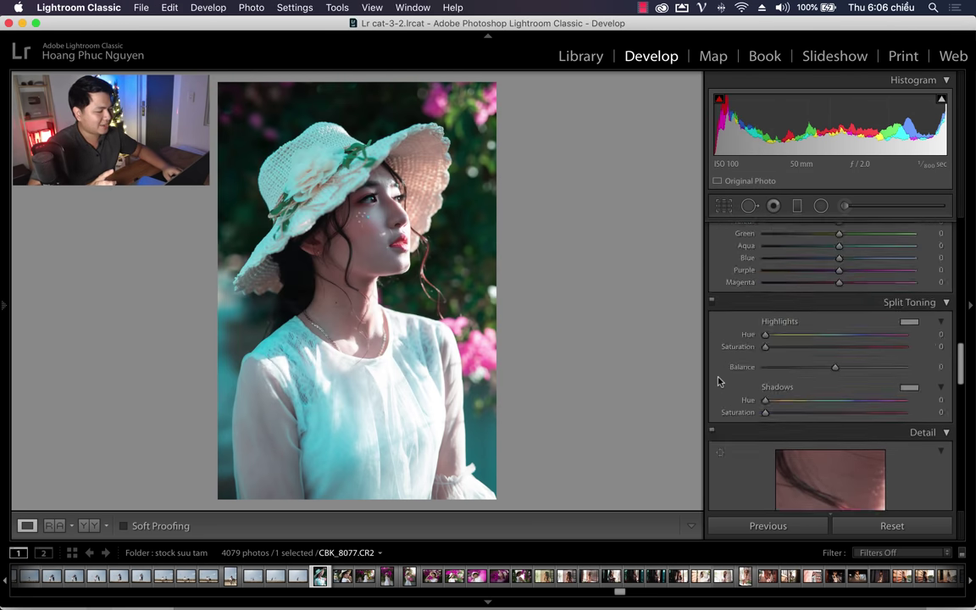
scroll(717, 381, up, 10)
scroll(718, 381, down, 12)
scroll(719, 384, down, 2)
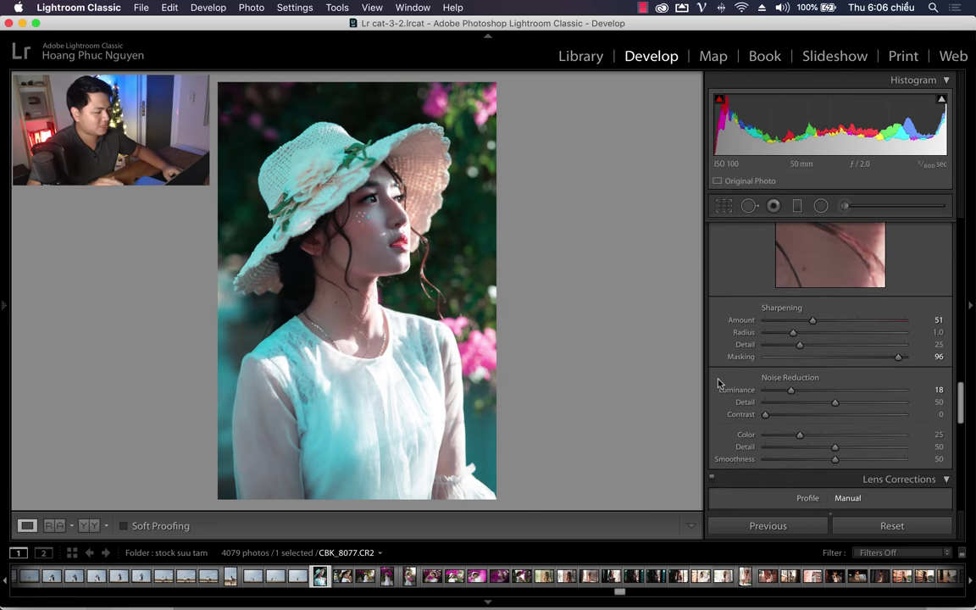
scroll(719, 384, down, 2)
scroll(718, 384, down, 3)
scroll(718, 384, down, 3)
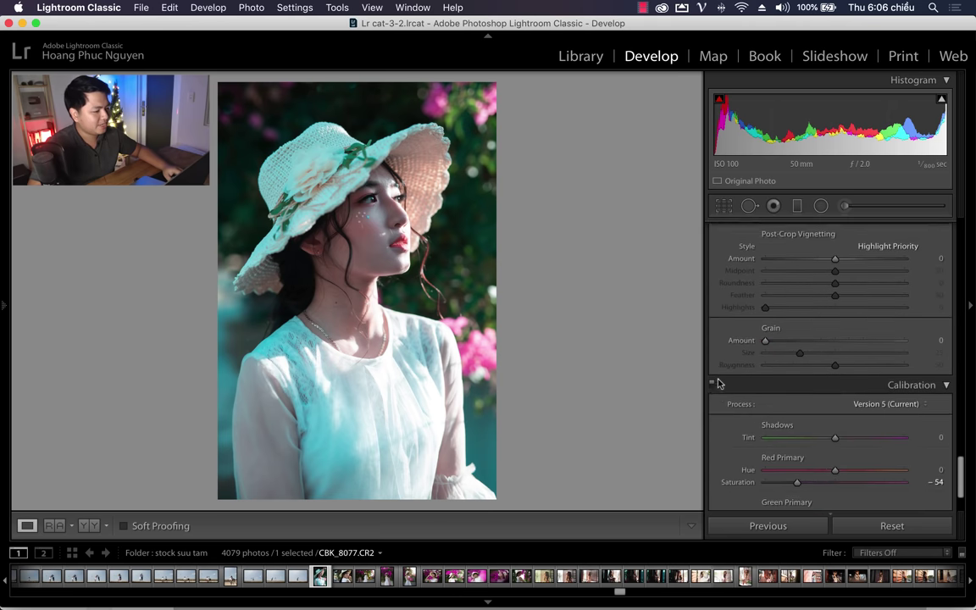
scroll(719, 384, down, 2)
scroll(718, 394, up, 2)
scroll(719, 407, up, 3)
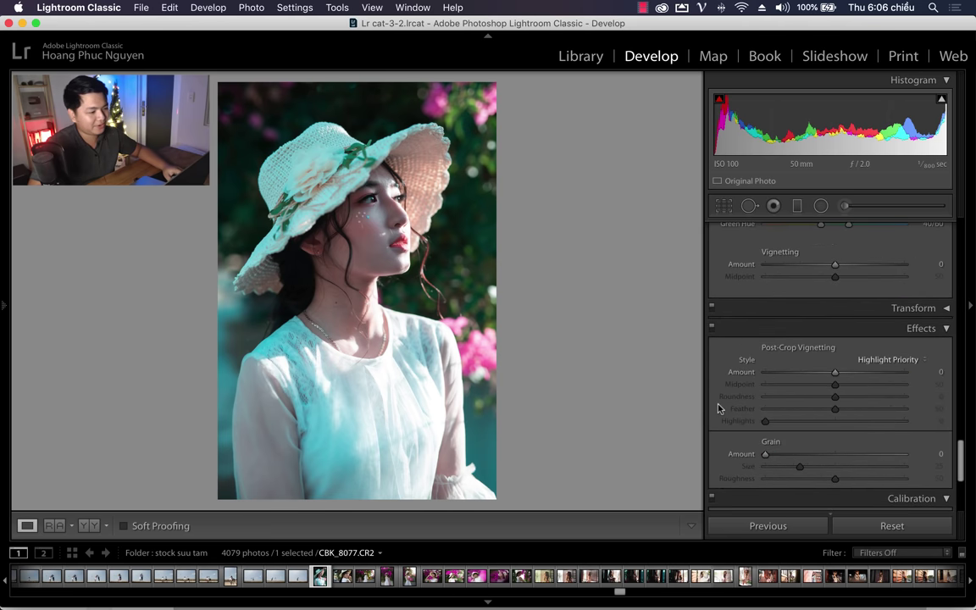
scroll(718, 407, up, 3)
scroll(718, 408, up, 3)
scroll(718, 408, up, 2)
scroll(717, 408, up, 3)
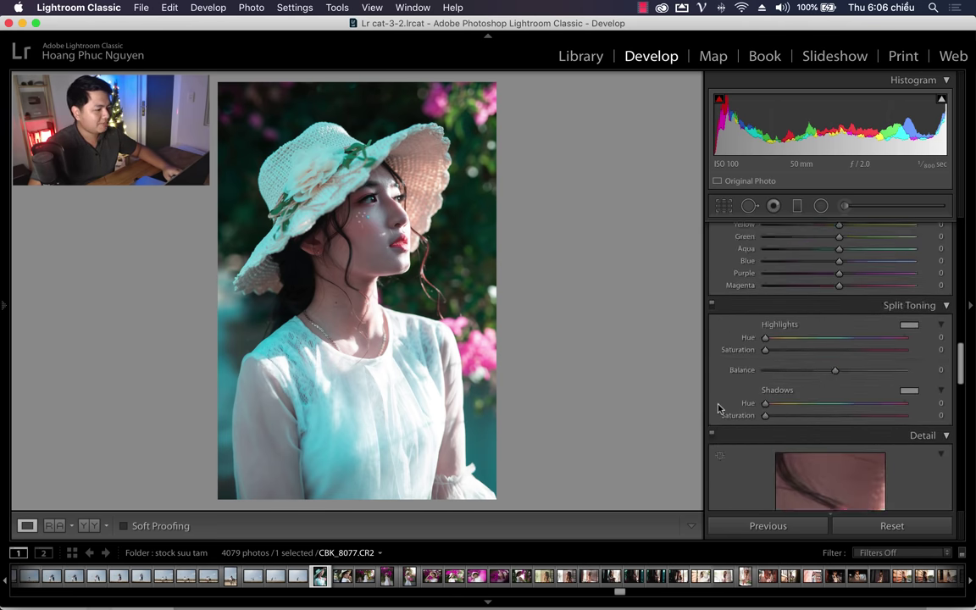
scroll(718, 408, up, 1)
scroll(718, 407, down, 3)
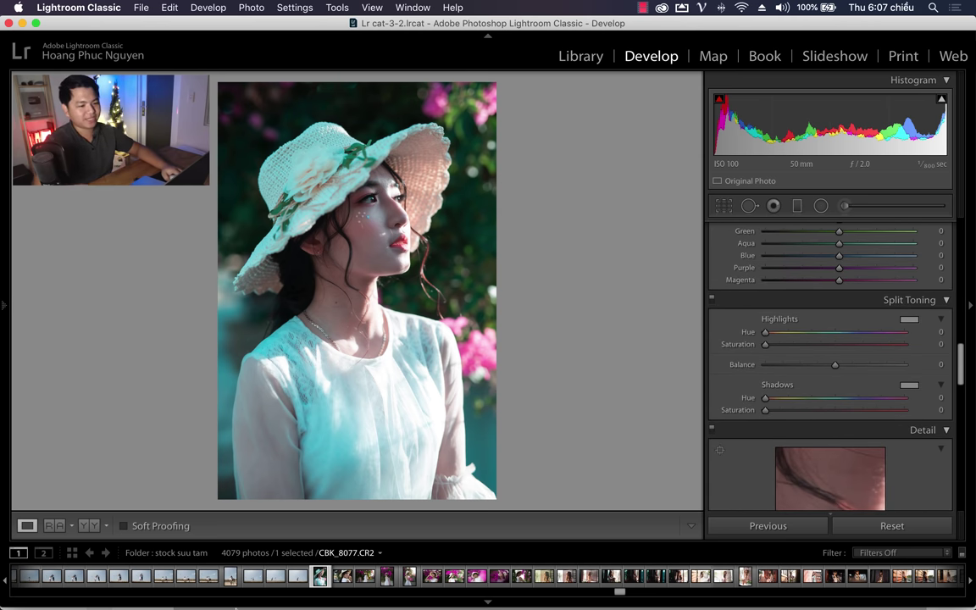
click(128, 593)
key(space)
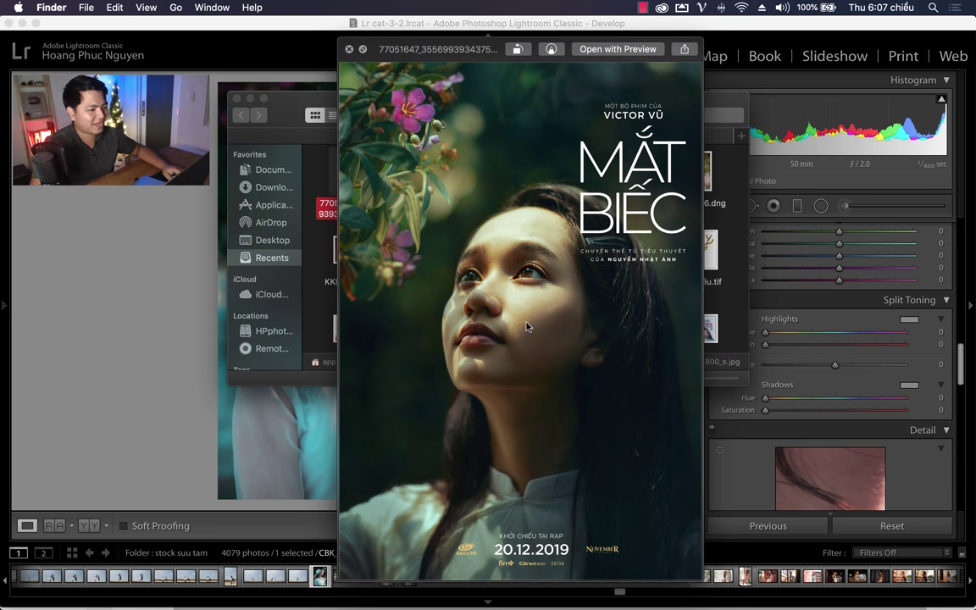
key(space)
click(771, 381)
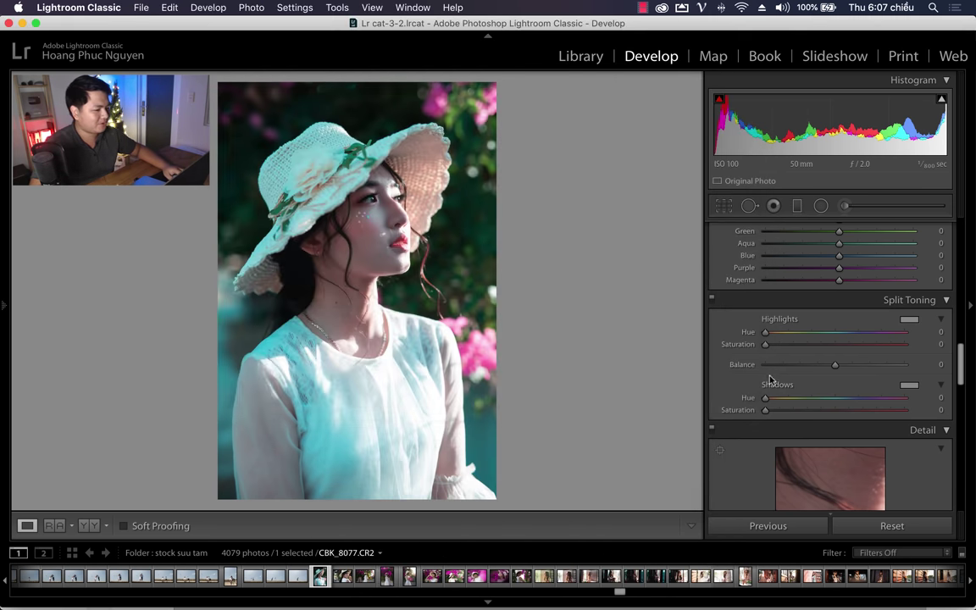
Split-tone highlights hue 59/saturation 51, shadows hue 212/saturation 29, balance +58, and compare before/after.
click(796, 344)
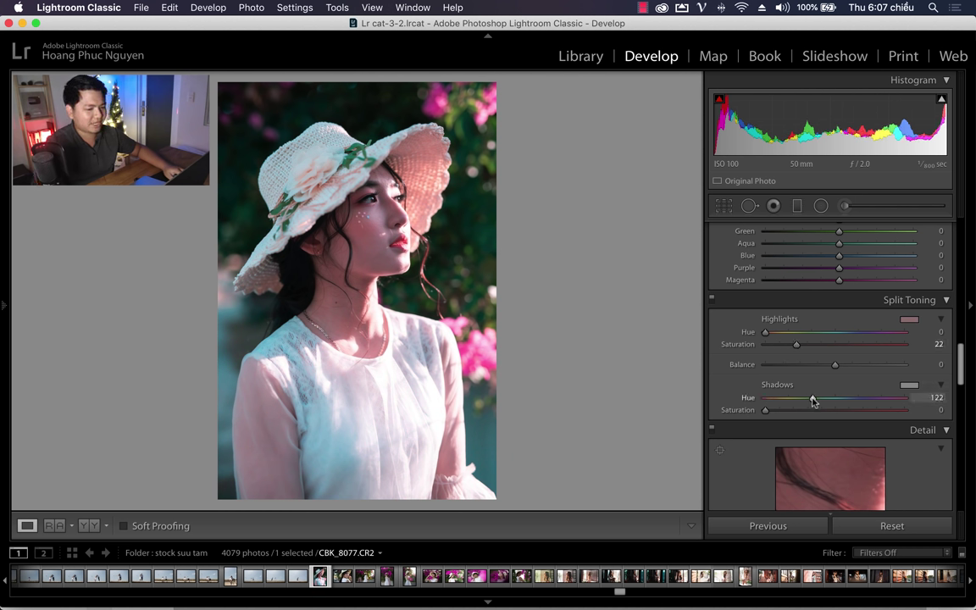
drag(813, 401, 821, 401)
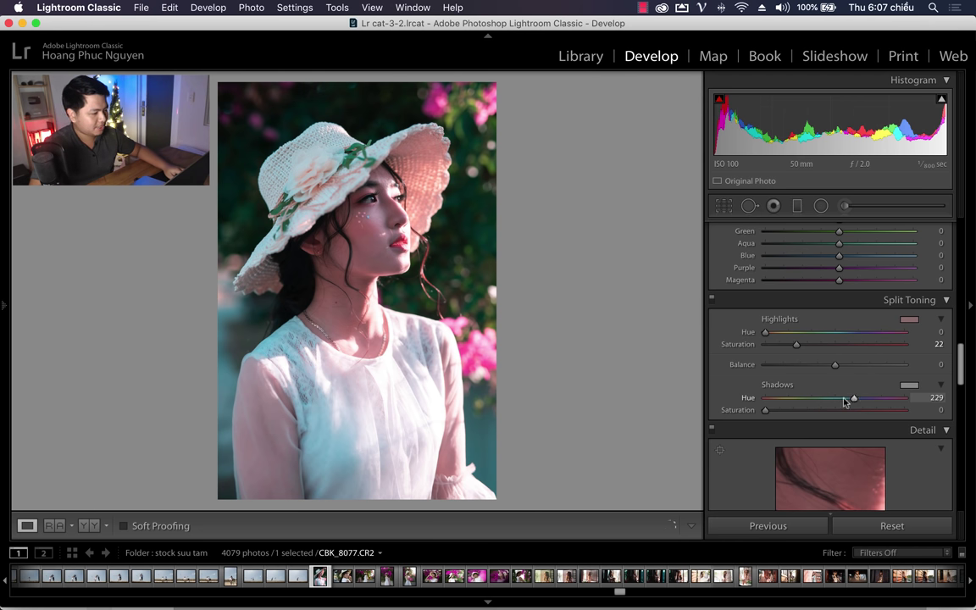
drag(791, 410, 816, 415)
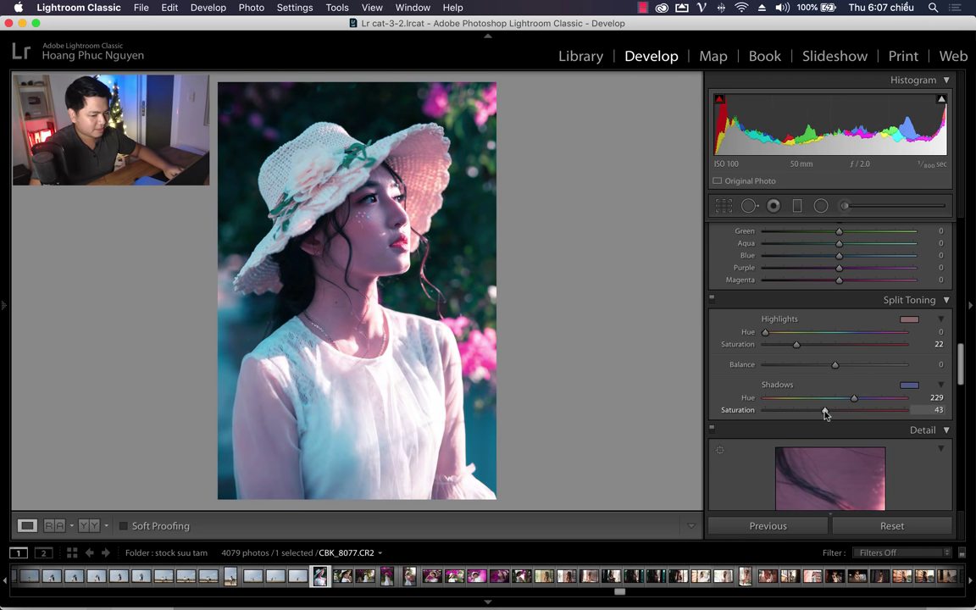
drag(854, 398, 842, 400)
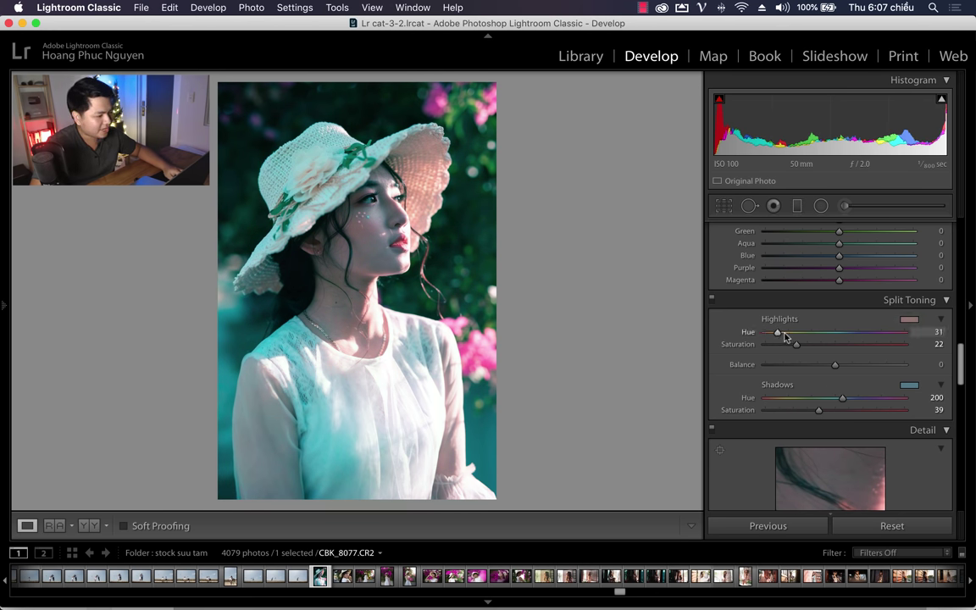
mouse_move(765, 331)
mouse_down()
mouse_move(837, 349)
mouse_move(778, 335)
mouse_move(800, 337)
mouse_move(778, 338)
mouse_move(788, 337)
mouse_up()
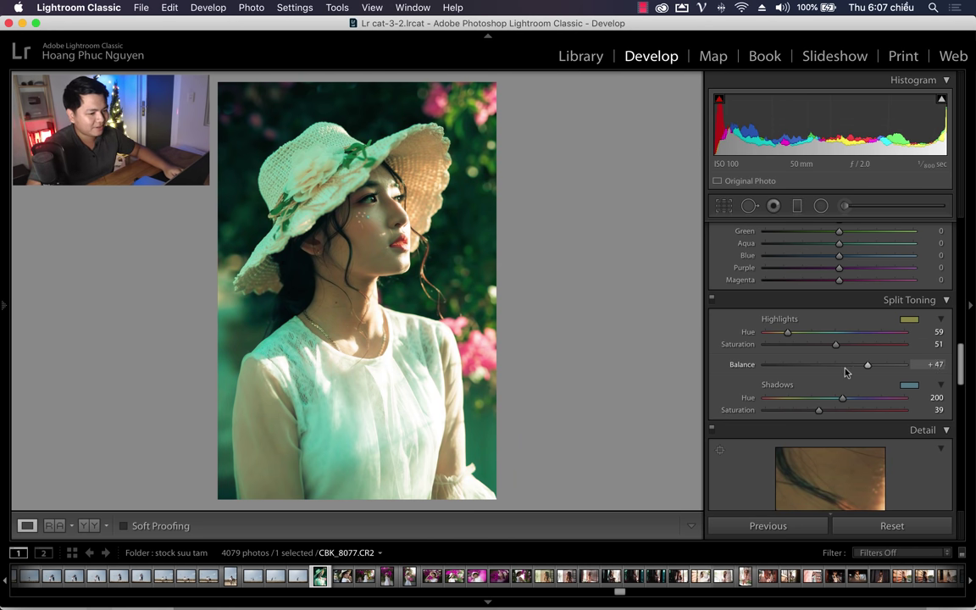
drag(845, 371, 869, 369)
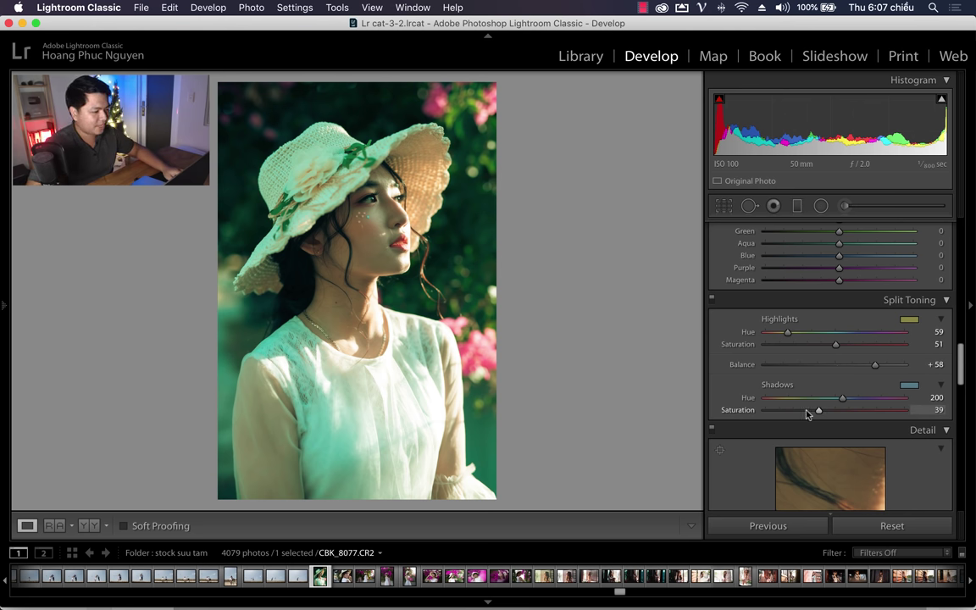
drag(806, 412, 848, 399)
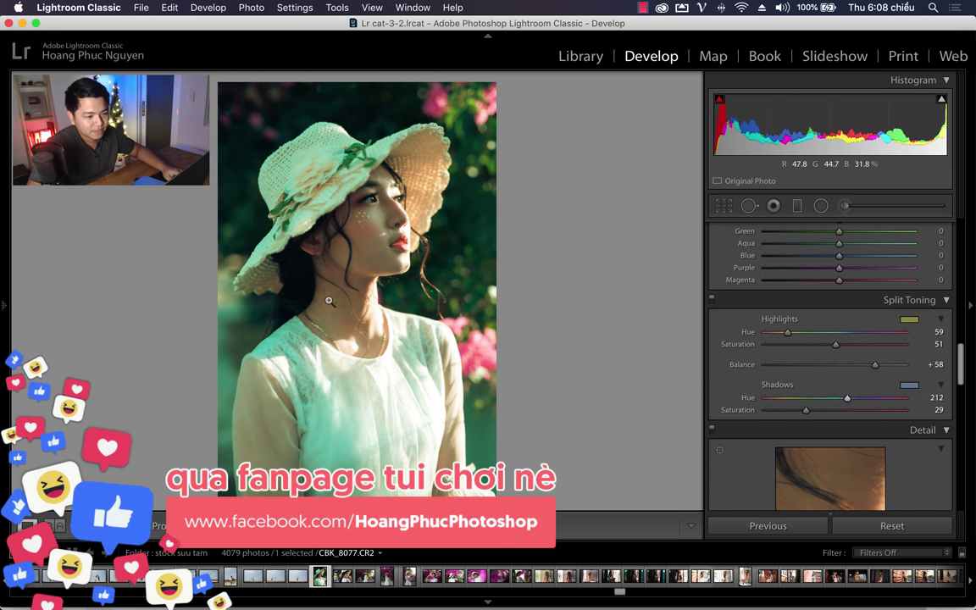
key(backslash)
key(backslash)
key(backslash)
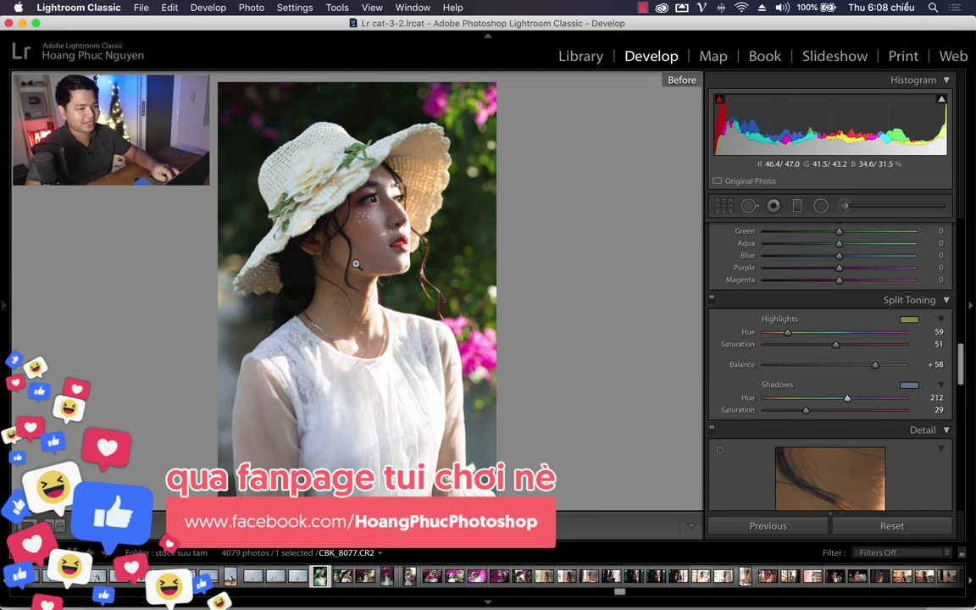
key(backslash)
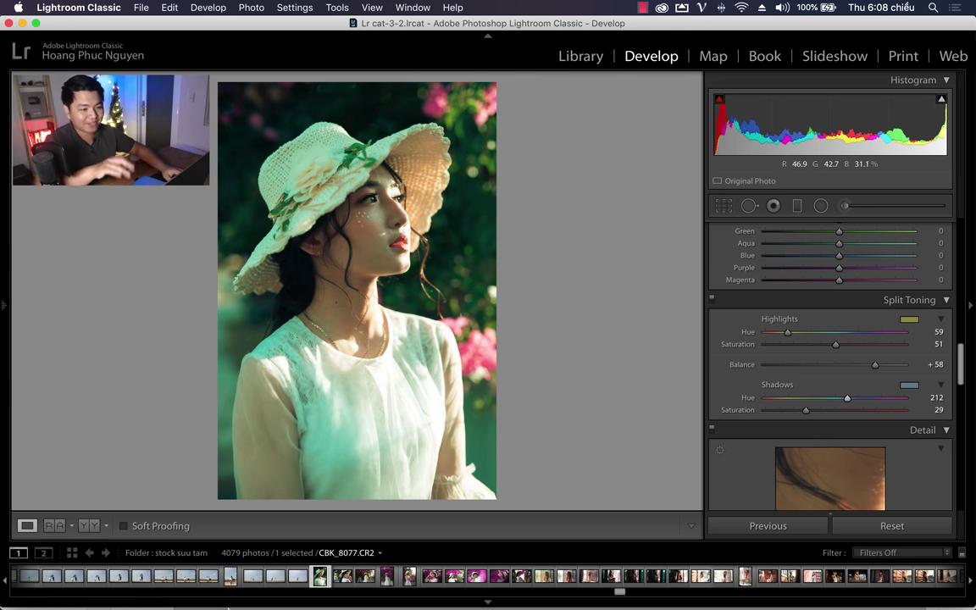
Shift the orange hue to +12 in the HSL/Color panel.
scroll(722, 417, up, 5)
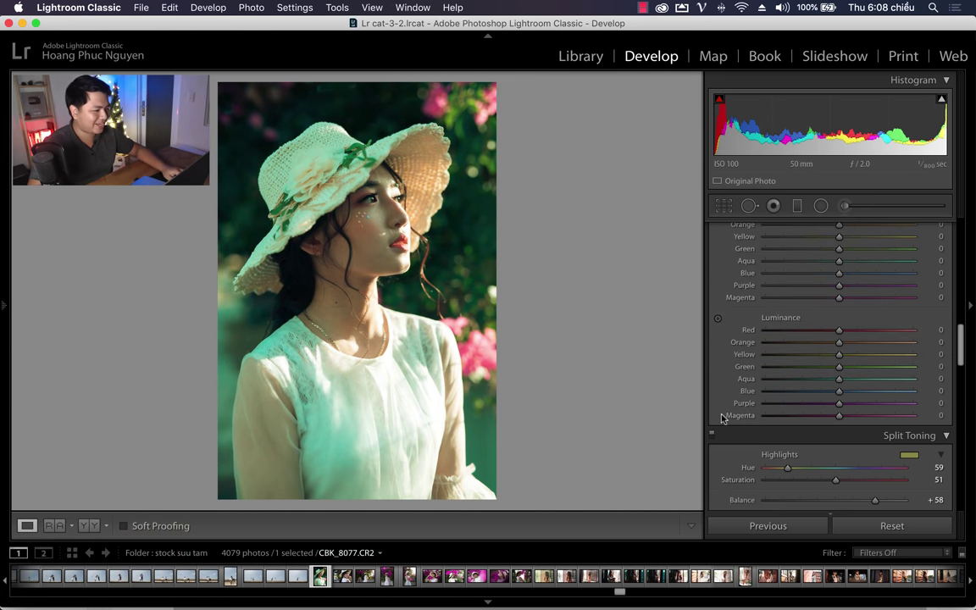
scroll(722, 417, up, 2)
scroll(722, 417, up, 4)
scroll(723, 418, up, 1)
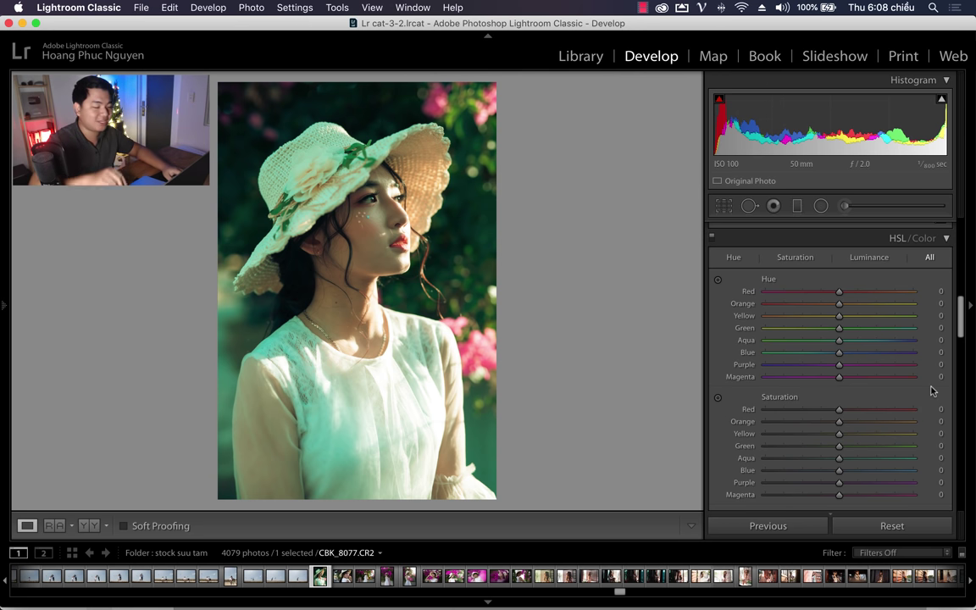
scroll(725, 416, down, 2)
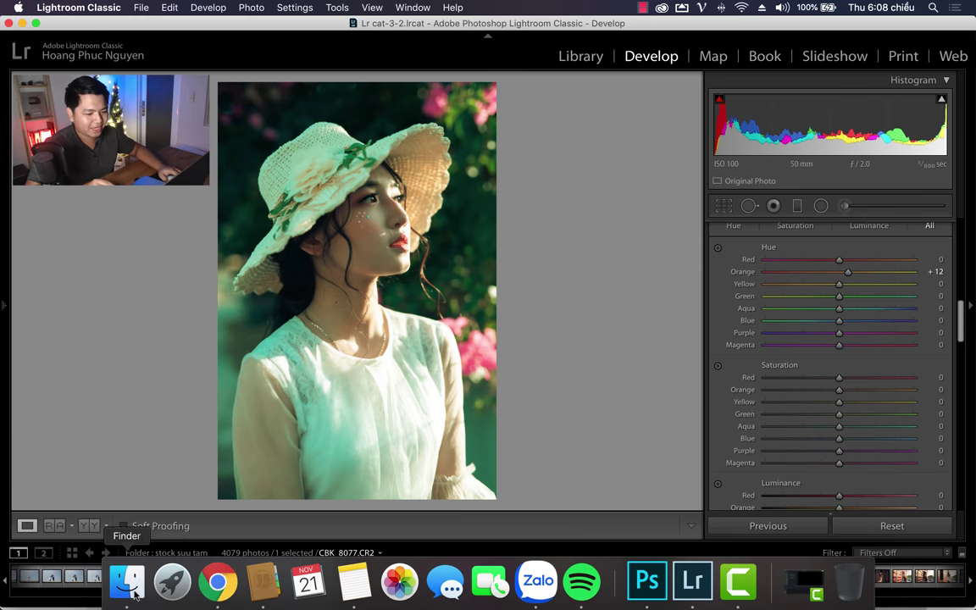
Compare with the poster from Finder Recents in Quick Look, then return to Lightroom.
right_click(127, 581)
click(127, 582)
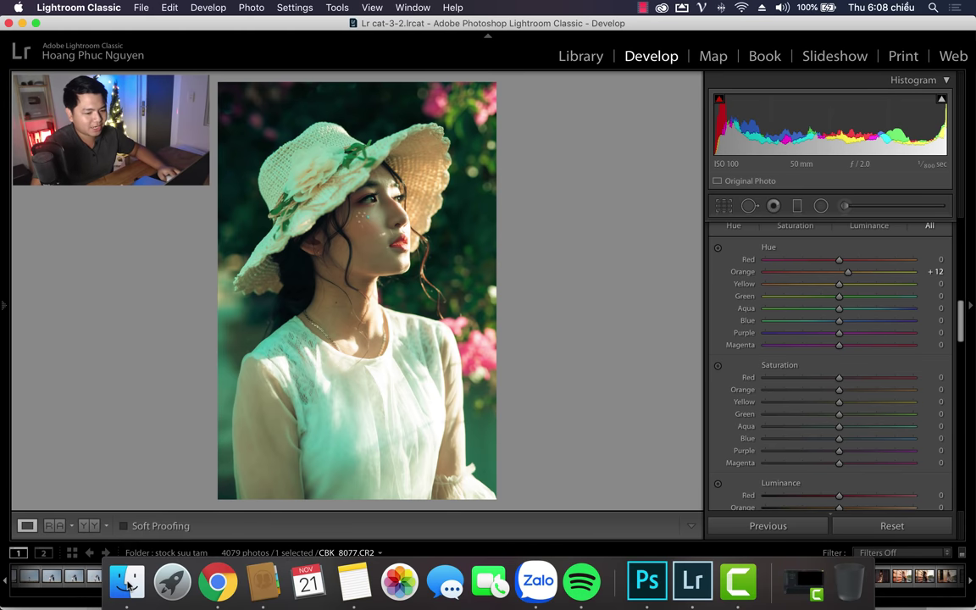
key(space)
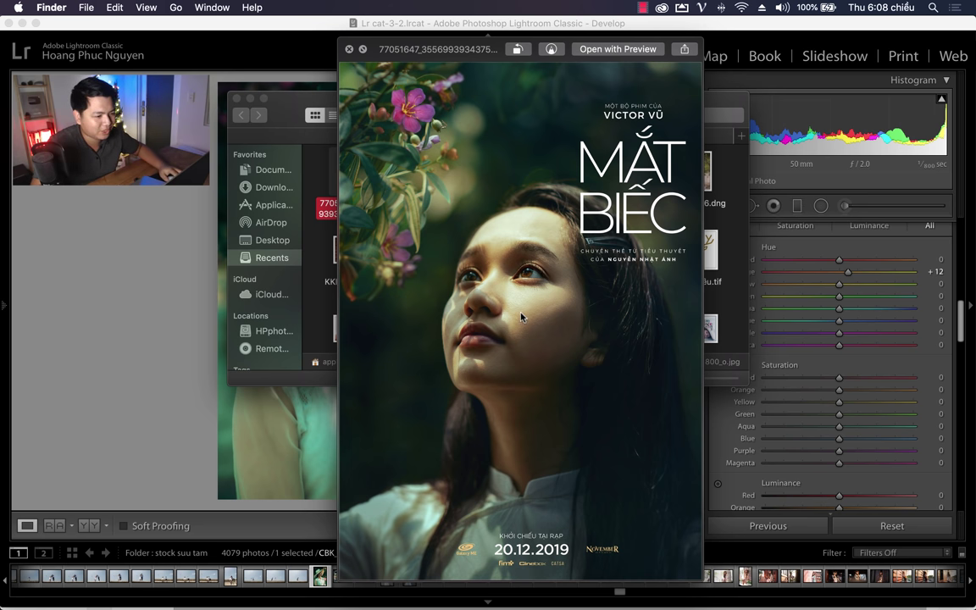
key(space)
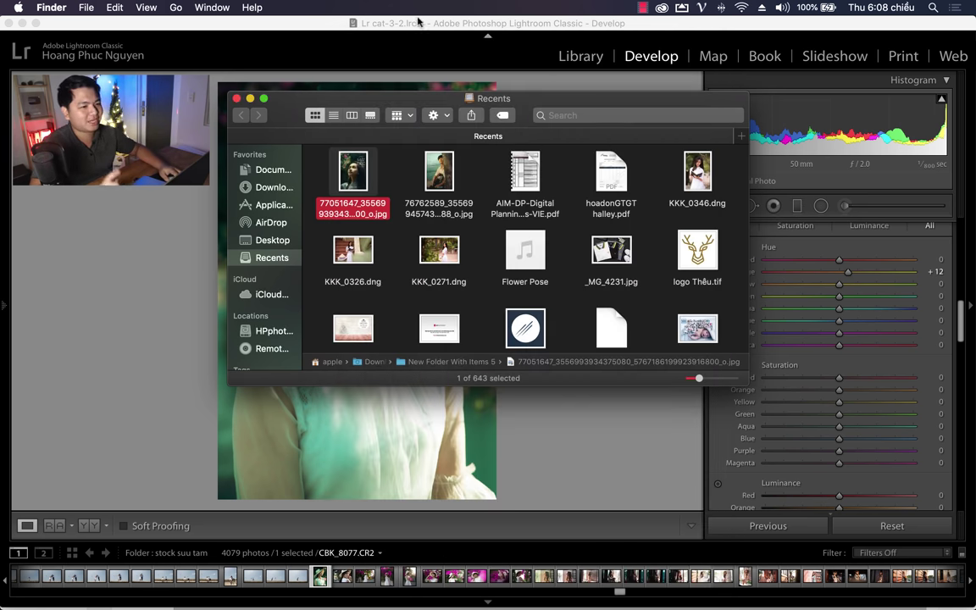
click(445, 23)
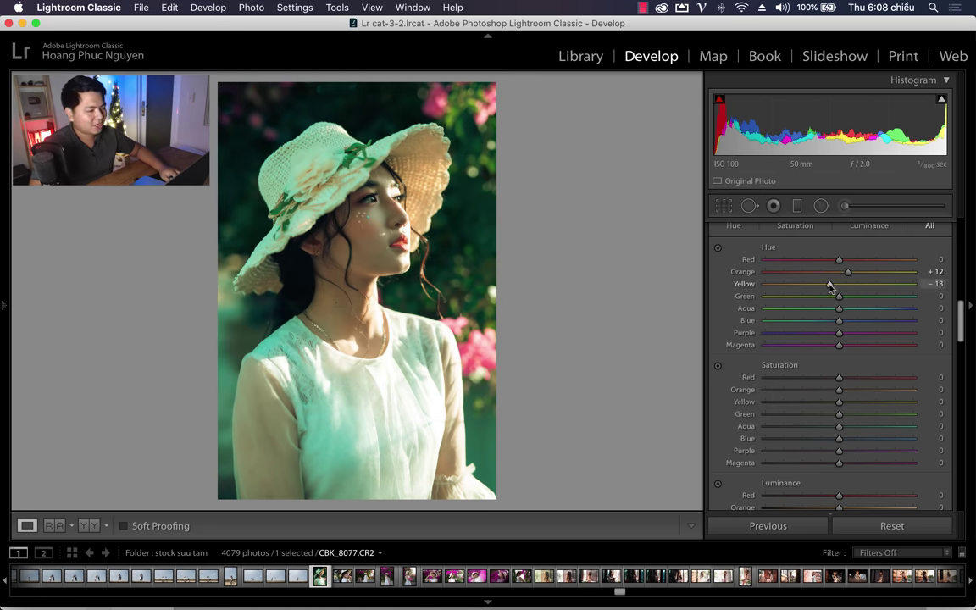
Set HSL hues to orange +21, aqua +9, blue −1, purple +6 and magenta +9.
drag(847, 272, 857, 273)
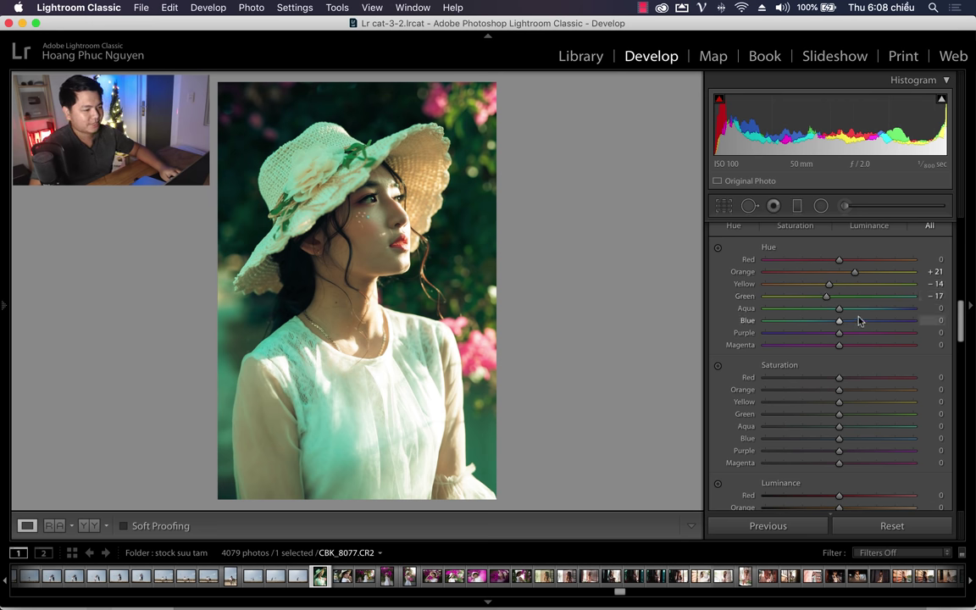
mouse_move(840, 308)
mouse_down()
mouse_move(853, 309)
mouse_move(850, 320)
mouse_up()
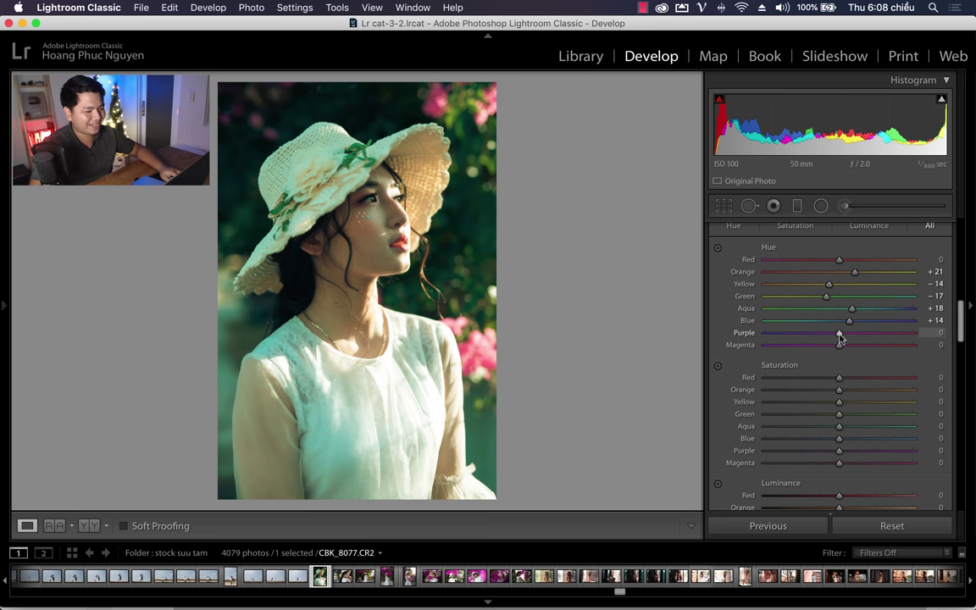
click(839, 321)
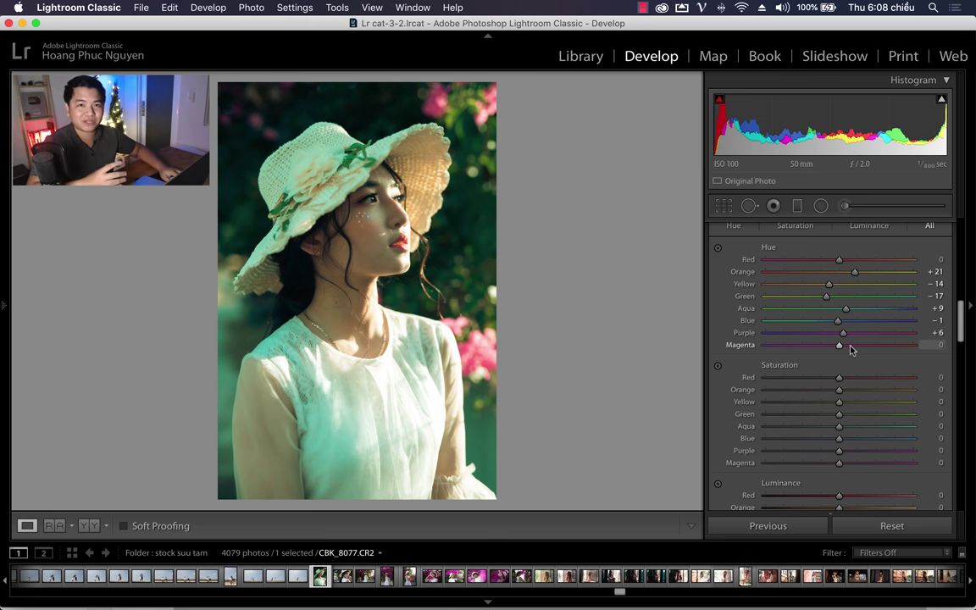
drag(850, 347, 846, 348)
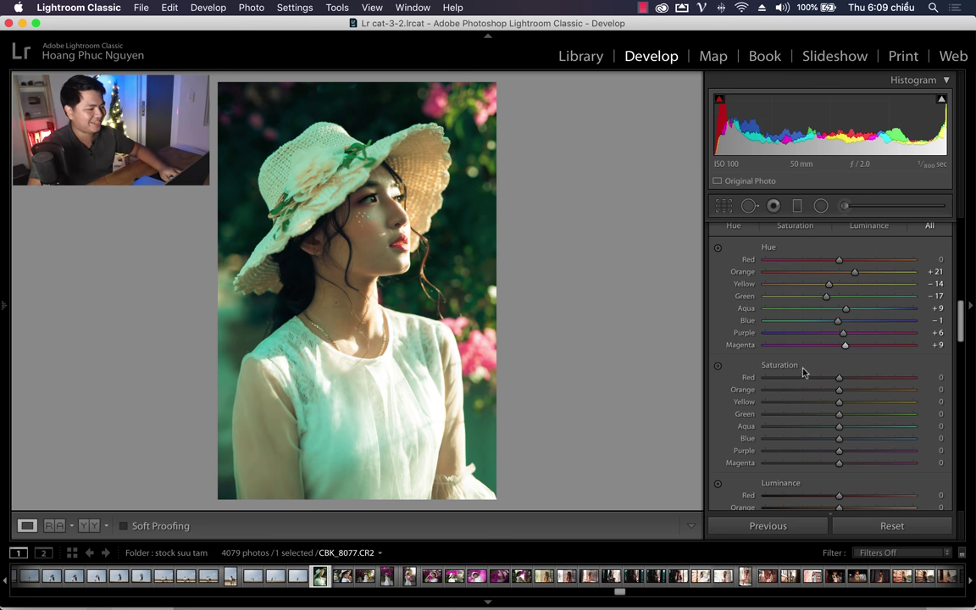
scroll(801, 370, down, 5)
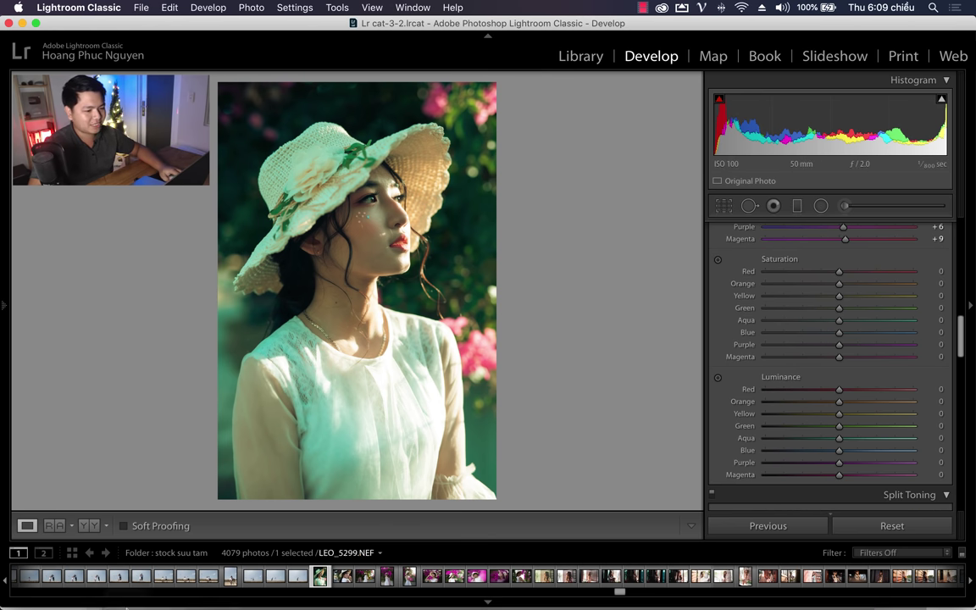
Preview the film poster reference full size, then return to the portrait.
click(127, 582)
key(space)
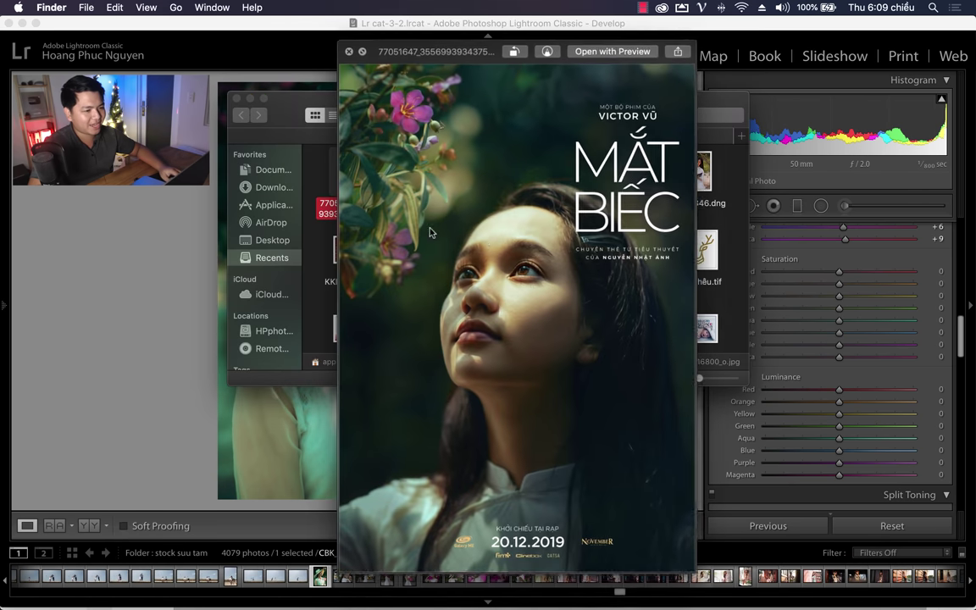
key(space)
click(762, 390)
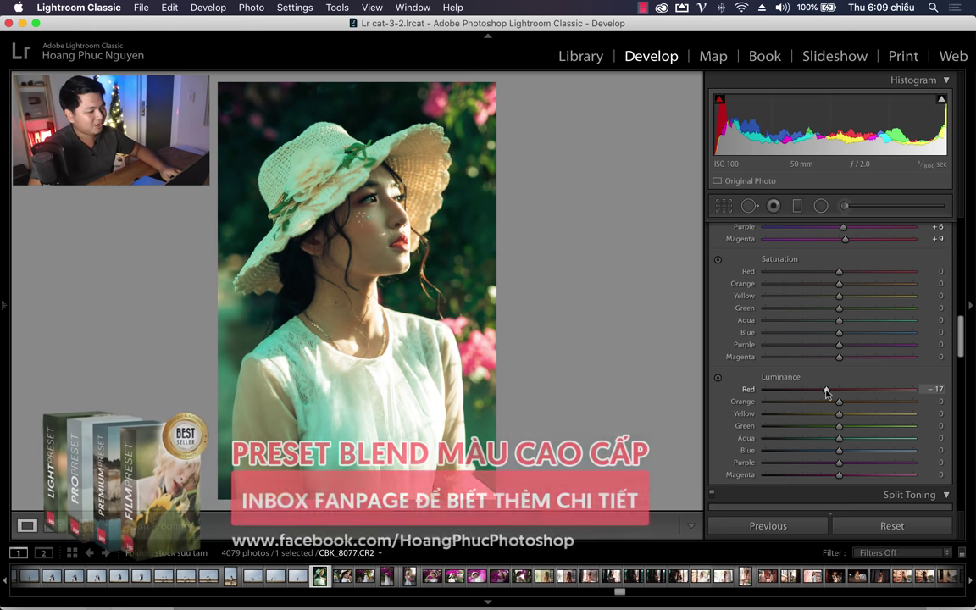
Set HSL saturation: Red -26, Orange +9, Yellow -19, Green -28, Aqua -39, Blue -45.
click(835, 390)
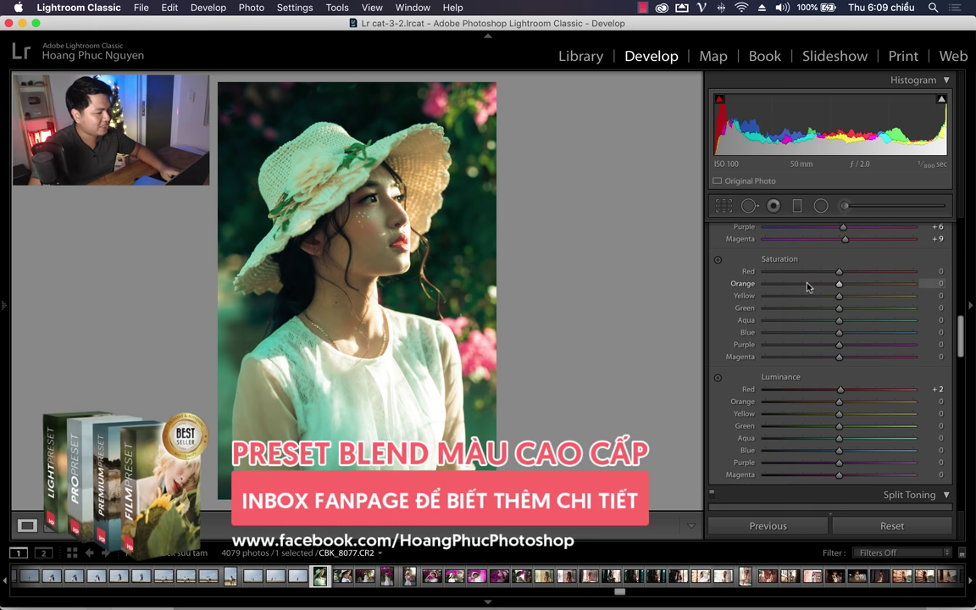
drag(839, 271, 821, 272)
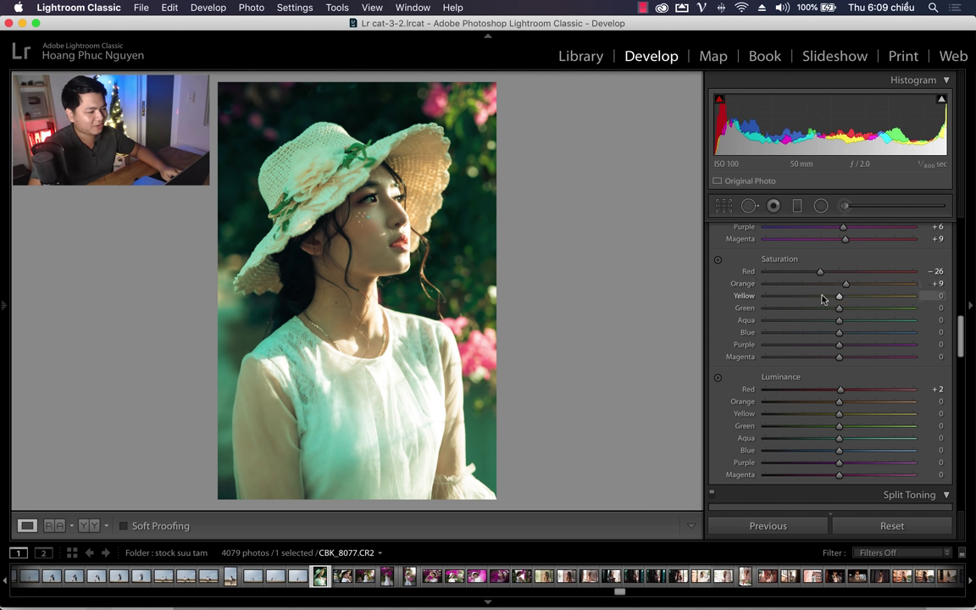
drag(822, 298, 825, 298)
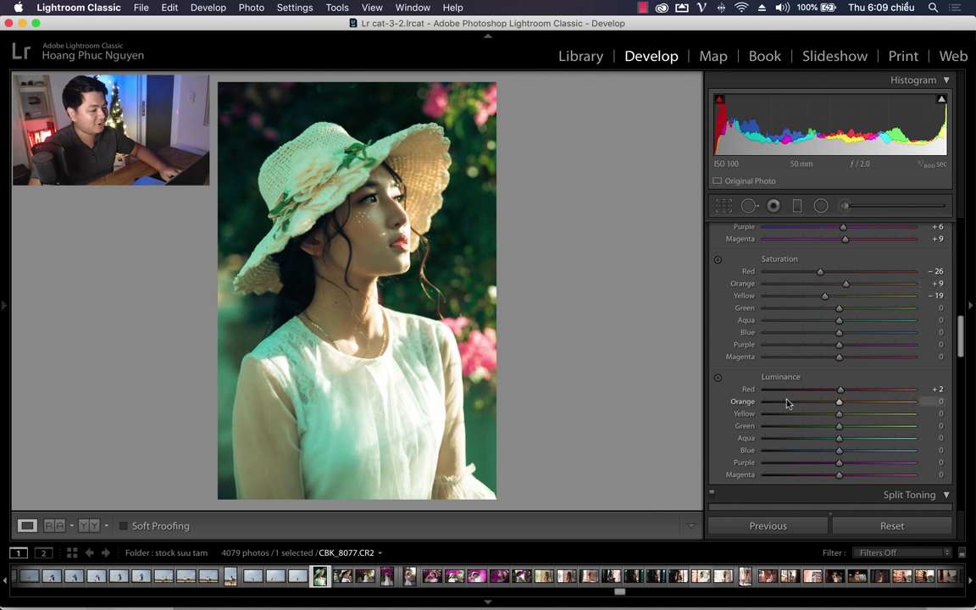
drag(839, 321, 817, 321)
click(818, 307)
click(806, 333)
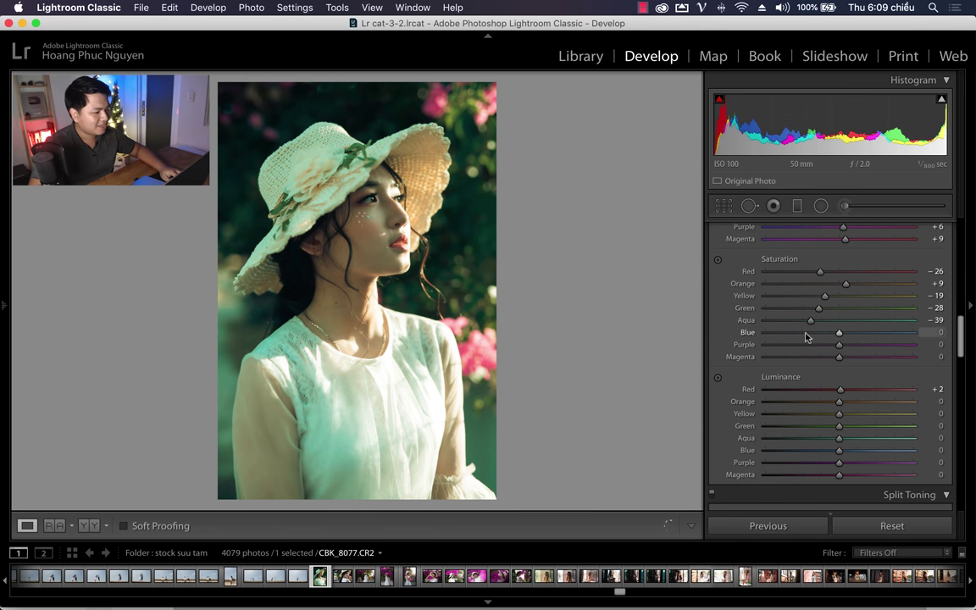
click(799, 345)
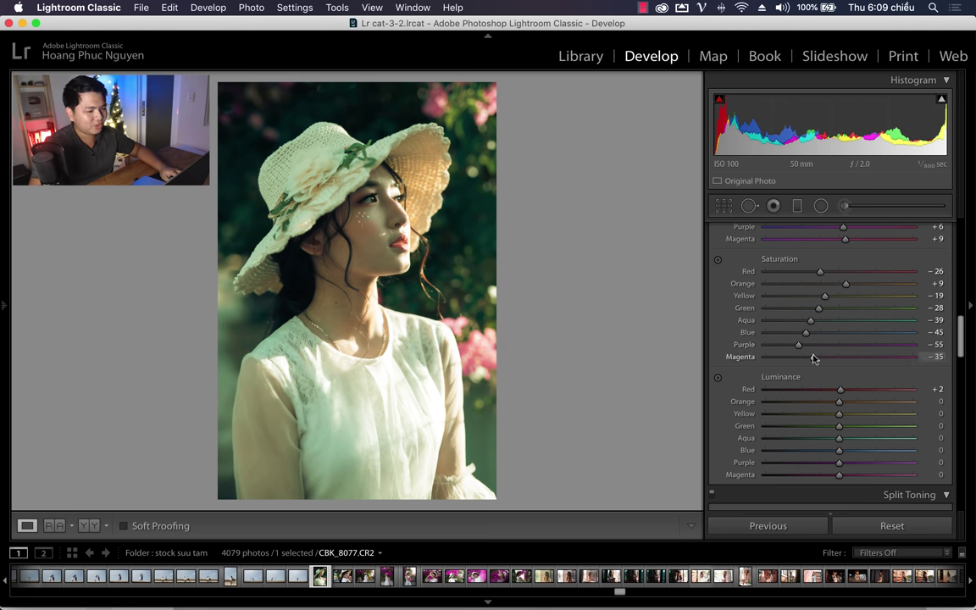
click(812, 357)
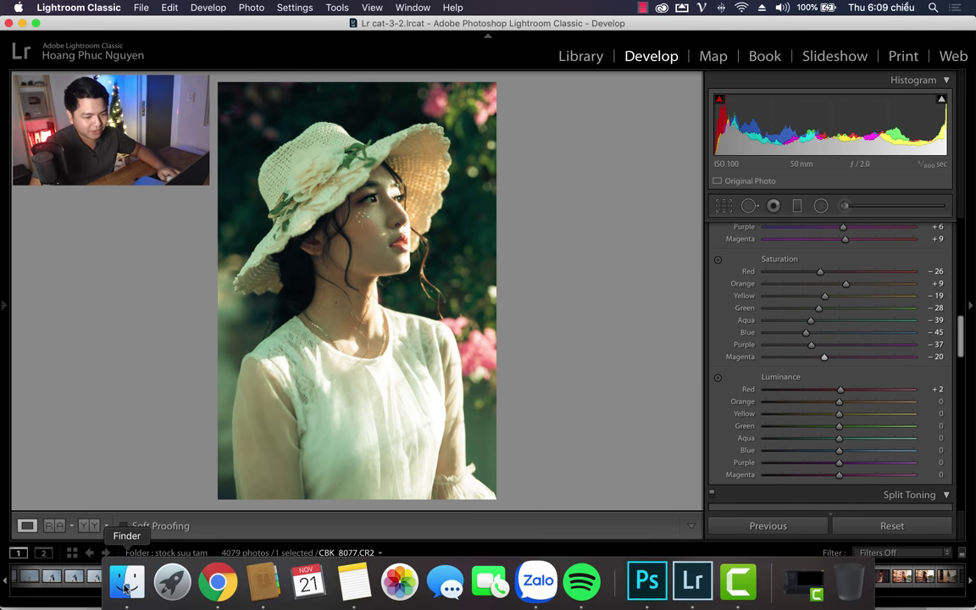
Compare against the poster, then set Purple saturation to -16 and Magenta to -2.
click(124, 583)
key(space)
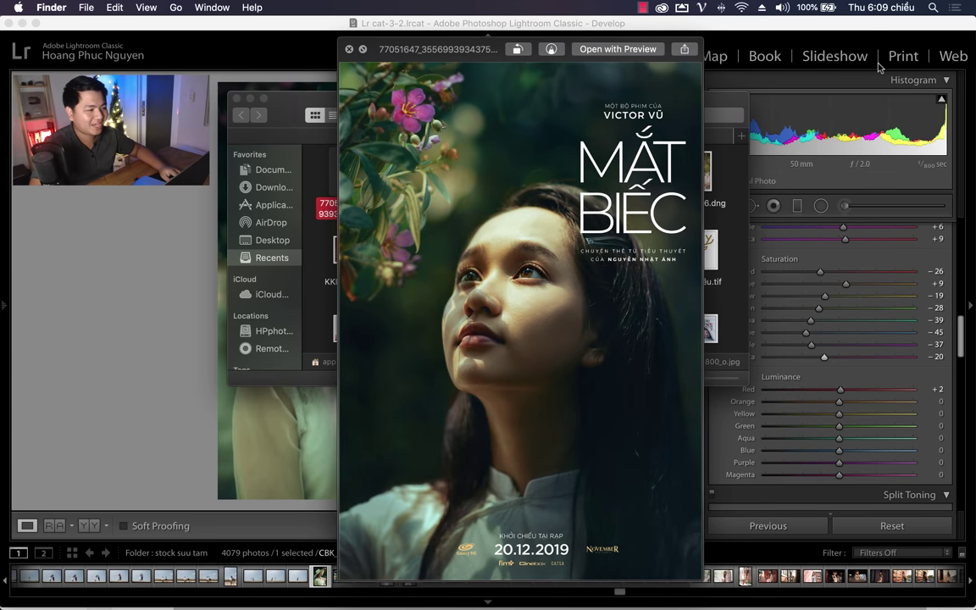
click(825, 34)
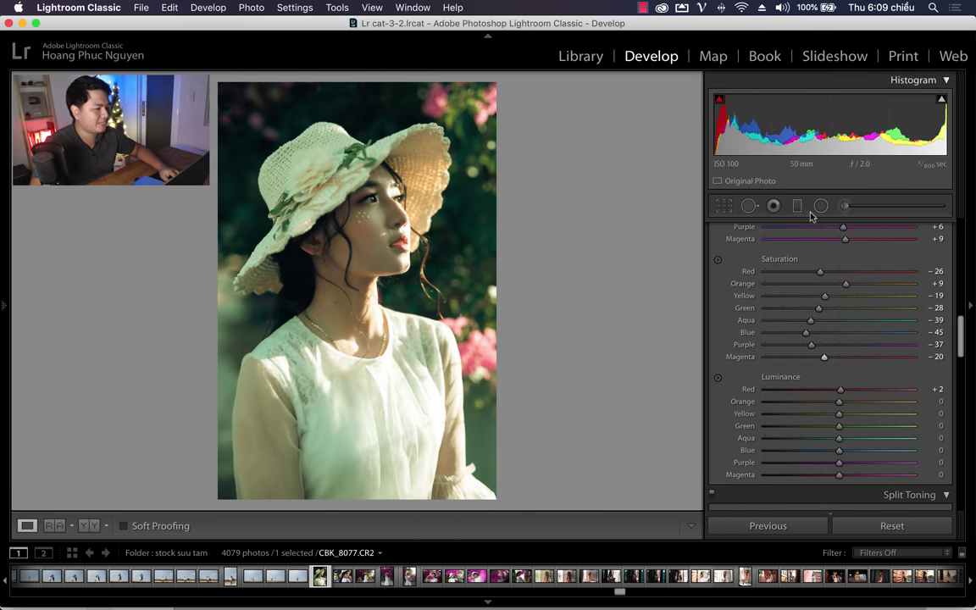
click(827, 345)
click(834, 357)
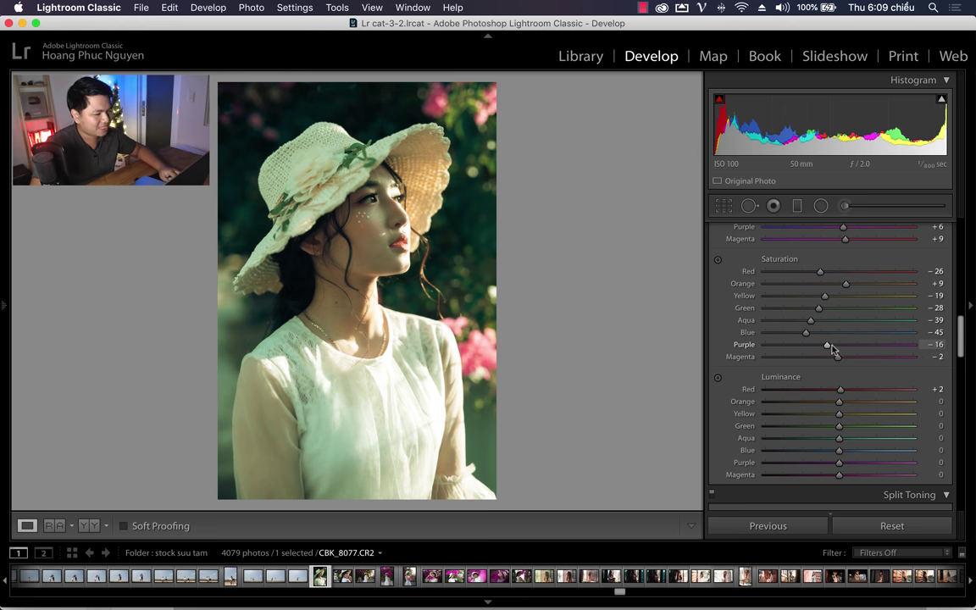
Check the before/after view, then set Red luminance to -20.
key(backslash)
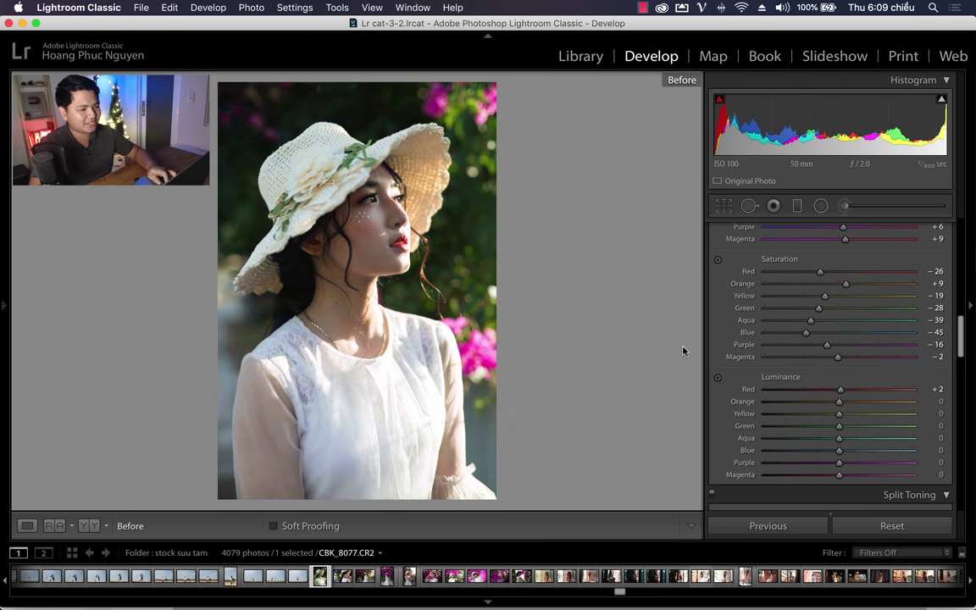
key(backslash)
key(backslash)
key(backslash)
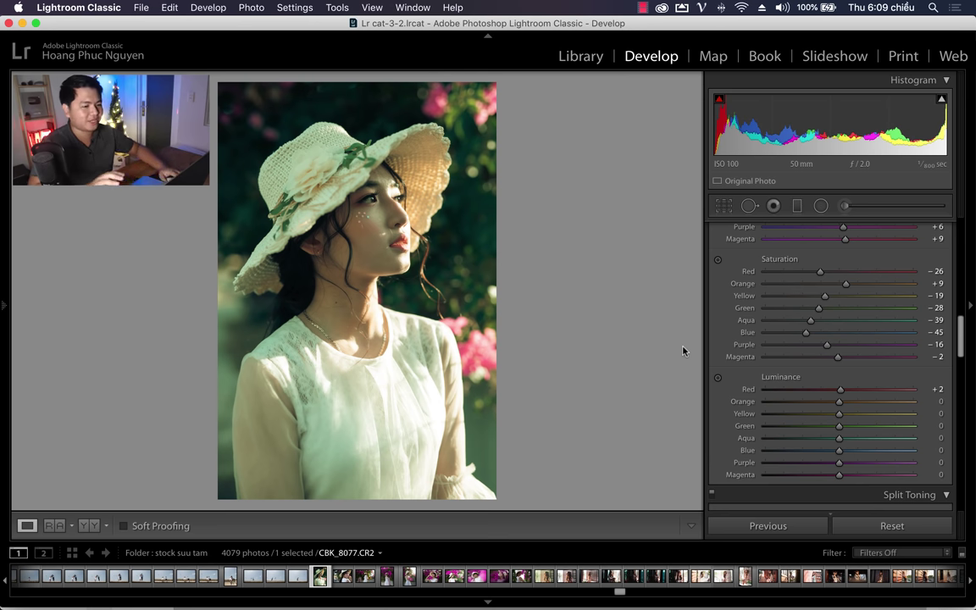
scroll(734, 372, down, 3)
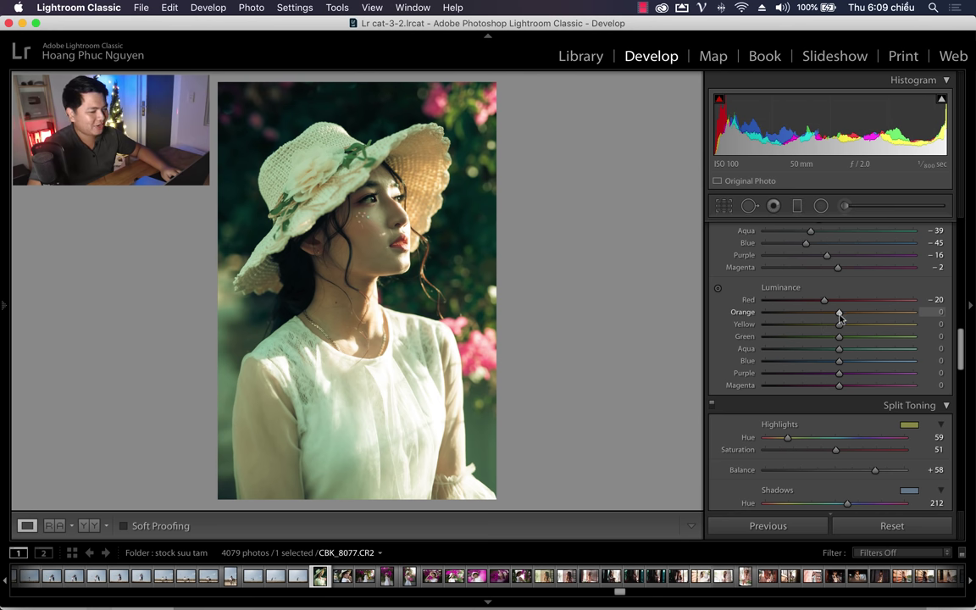
mouse_move(839, 313)
mouse_down()
mouse_move(824, 313)
mouse_move(839, 313)
mouse_up()
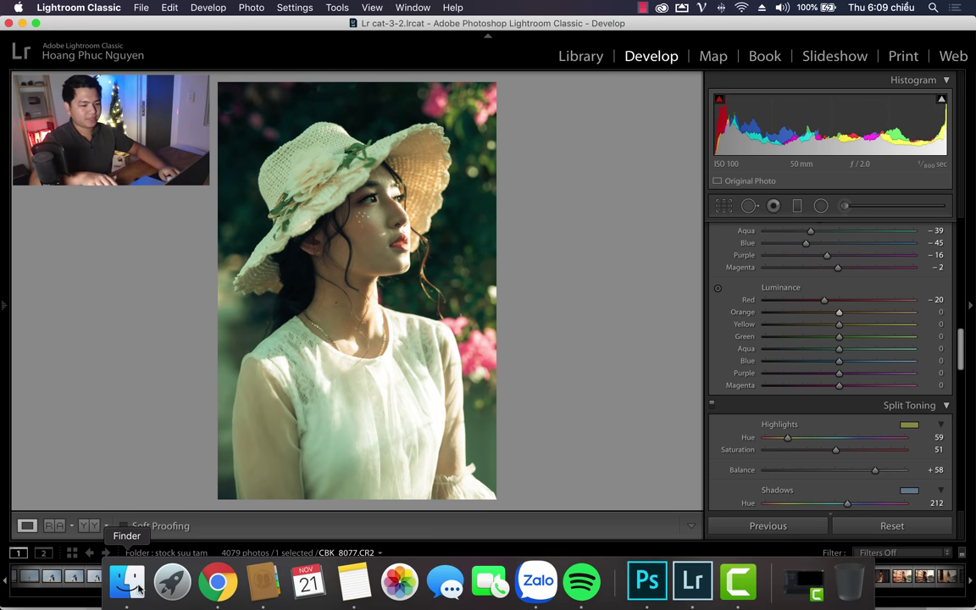
click(128, 583)
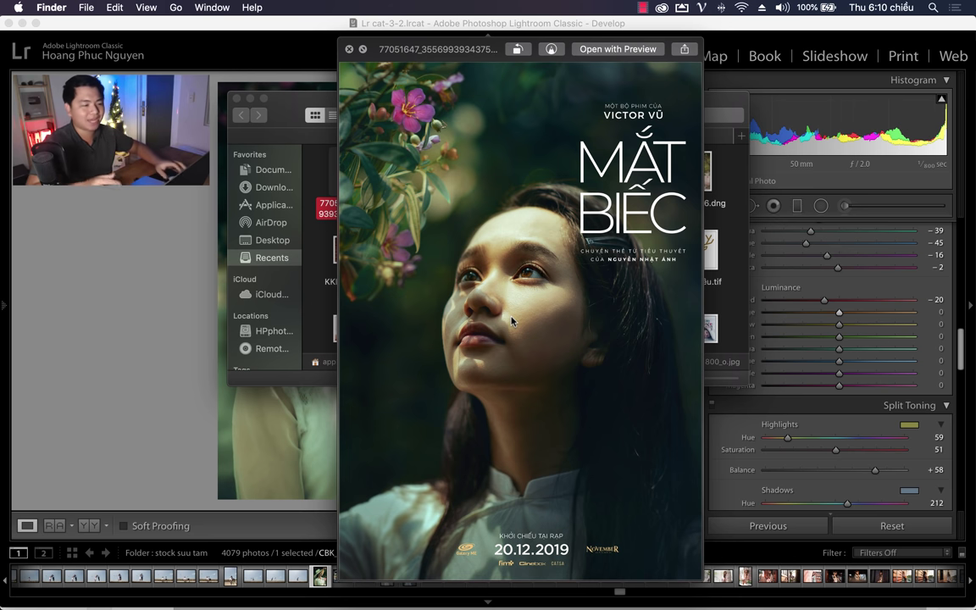
click(802, 24)
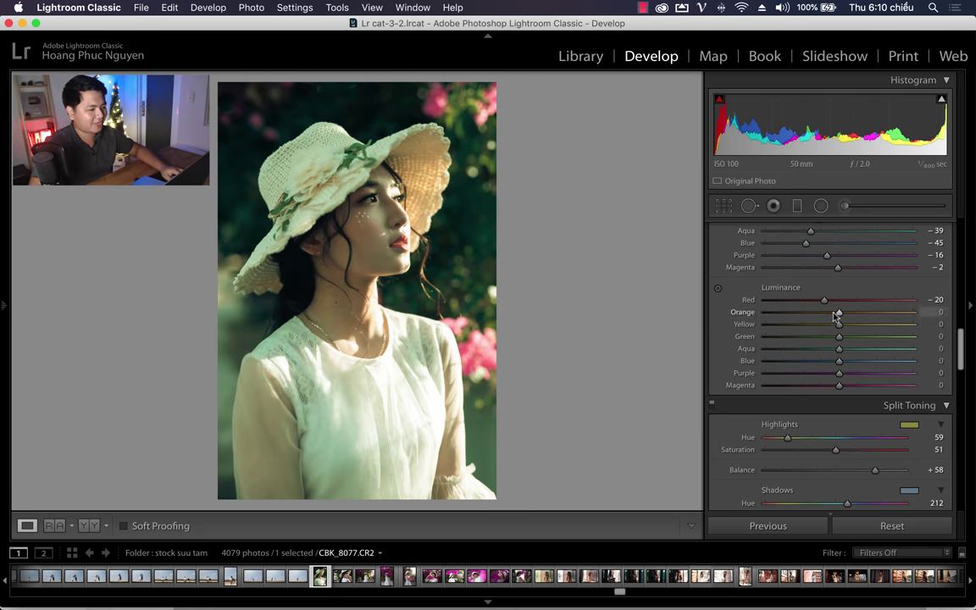
Set HSL luminance to Orange -3, Yellow -15, Green -66, Aqua -28 and Blue -18.
drag(830, 317, 836, 315)
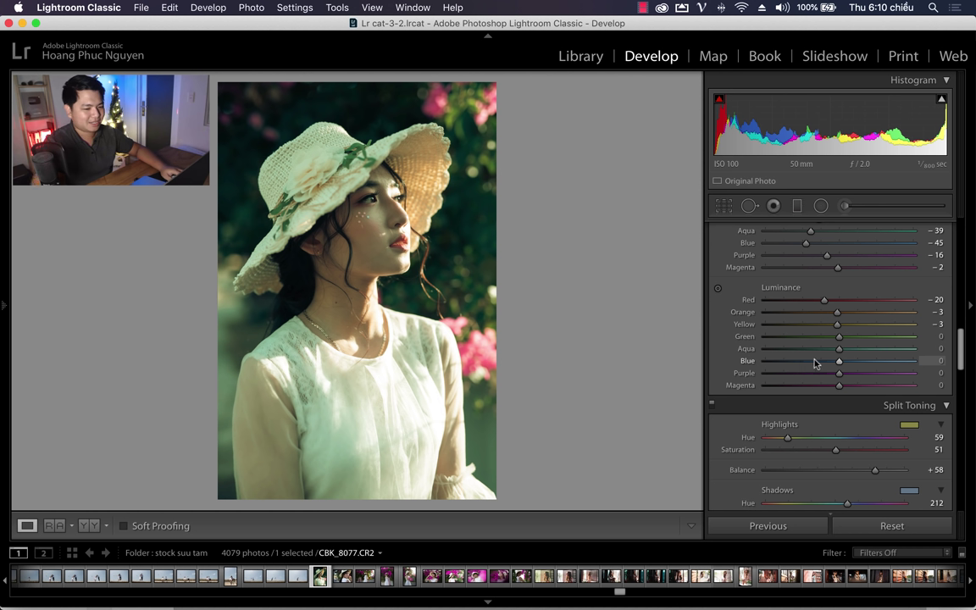
click(817, 336)
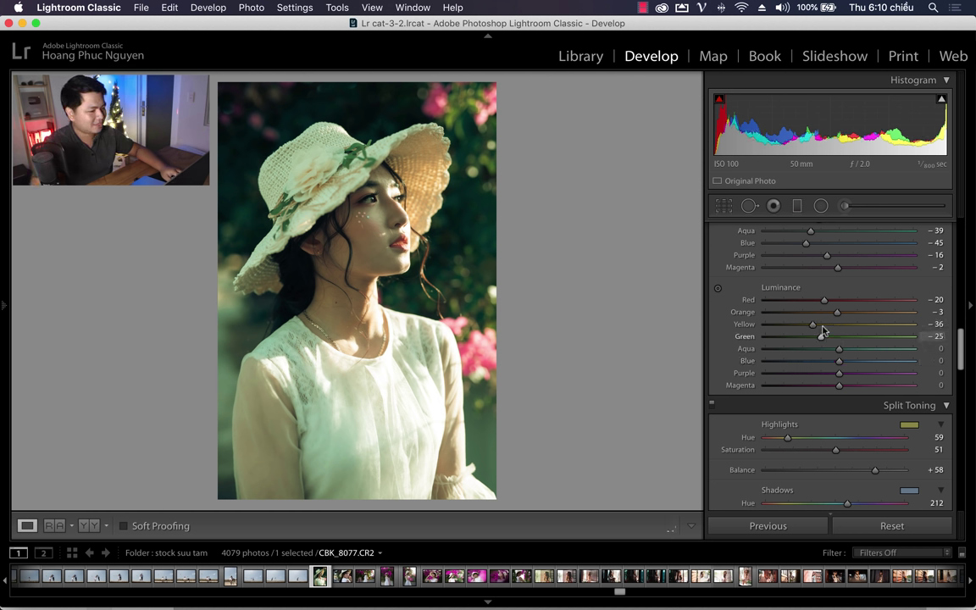
click(827, 325)
mouse_move(820, 336)
mouse_down()
mouse_move(790, 337)
mouse_move(827, 362)
mouse_up()
click(815, 348)
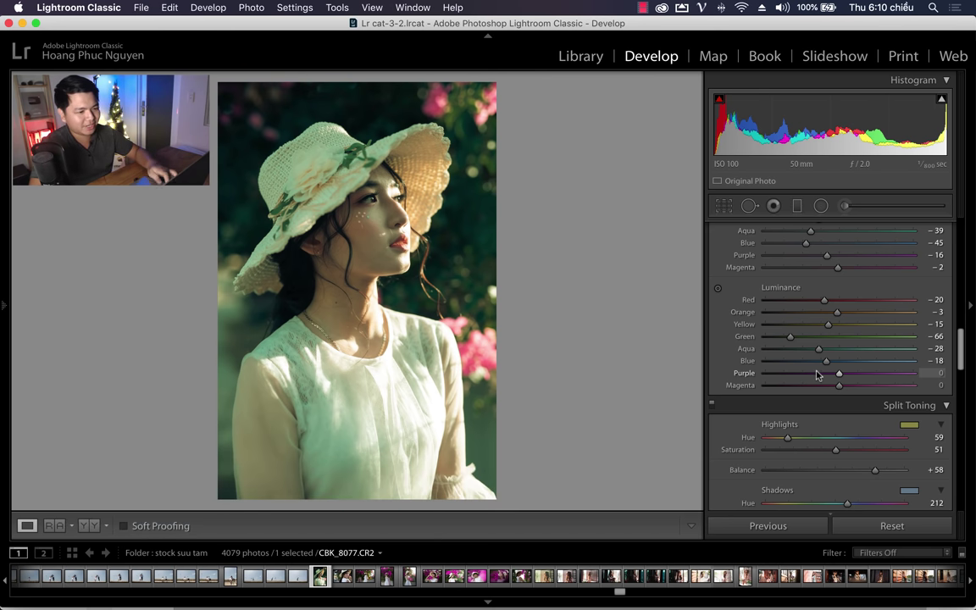
Scroll the Develop panel and switch the HSL/Color section between Hue, Luminance and All views.
scroll(736, 407, up, 3)
scroll(736, 407, up, 3)
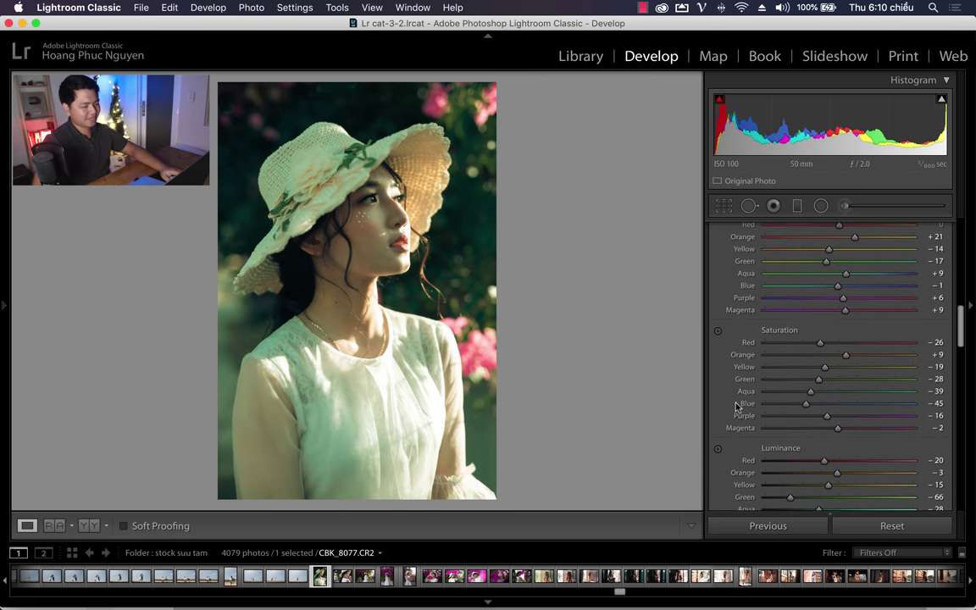
scroll(737, 407, up, 4)
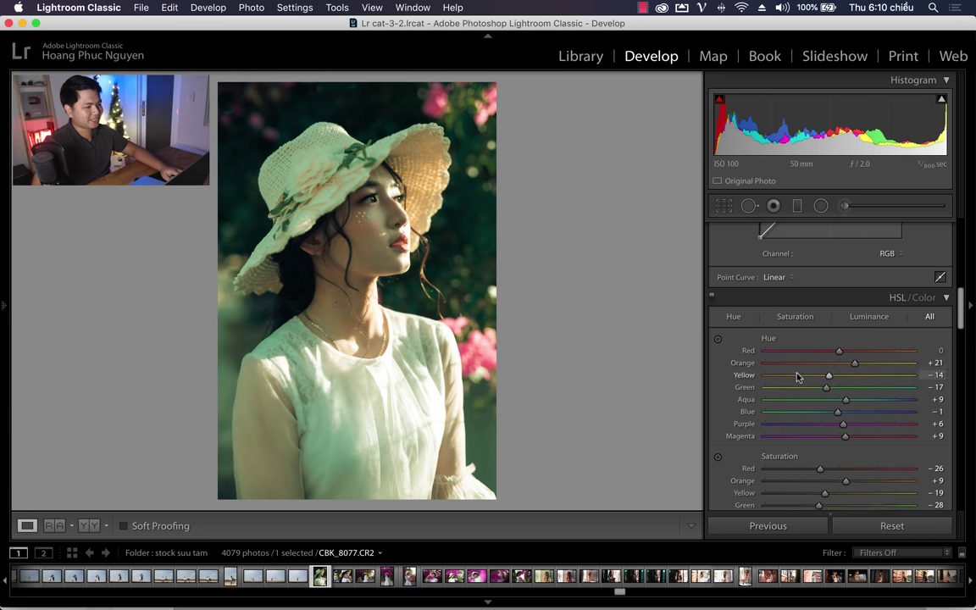
scroll(798, 374, down, 5)
scroll(797, 375, up, 4)
click(948, 251)
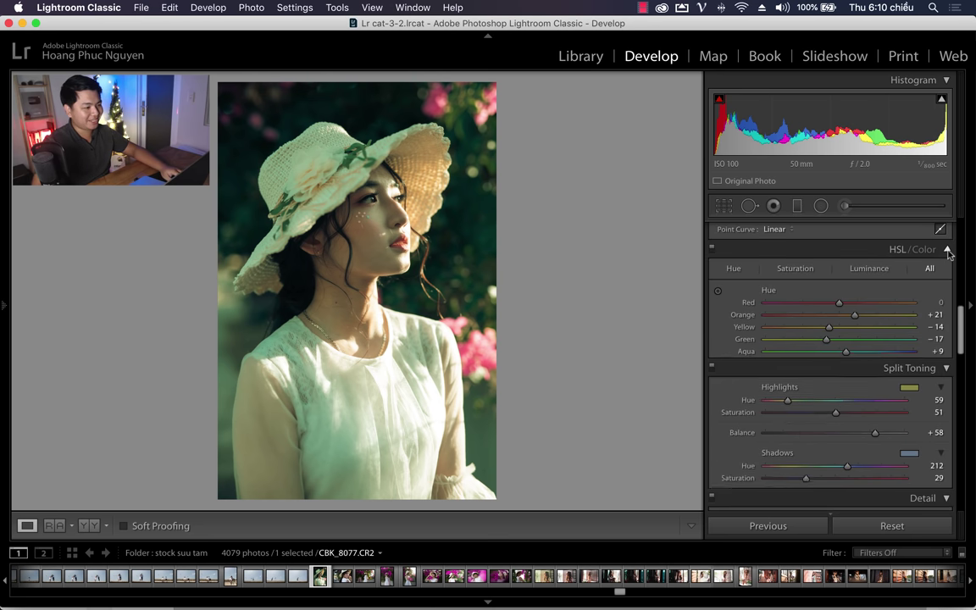
click(943, 252)
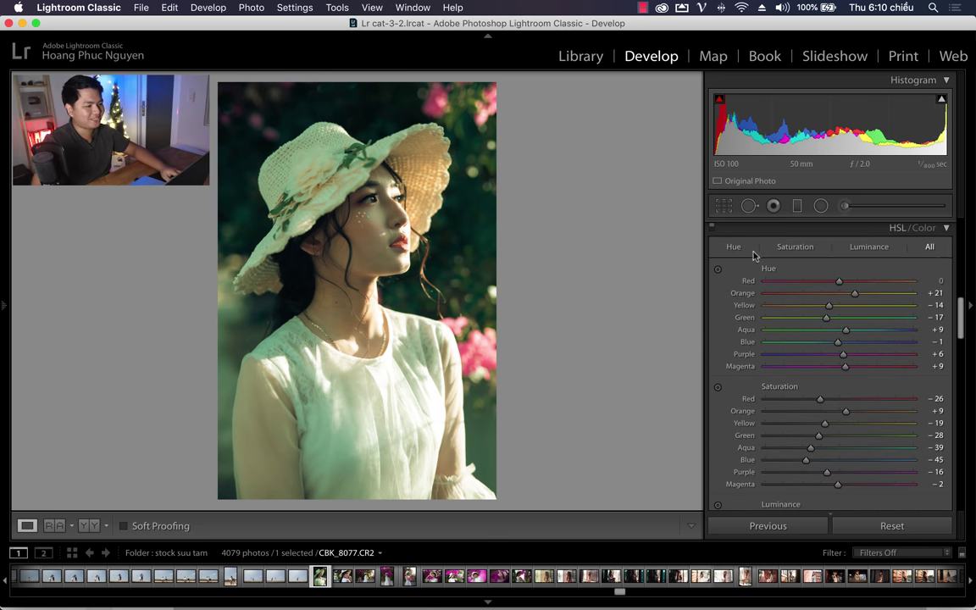
click(733, 247)
click(869, 247)
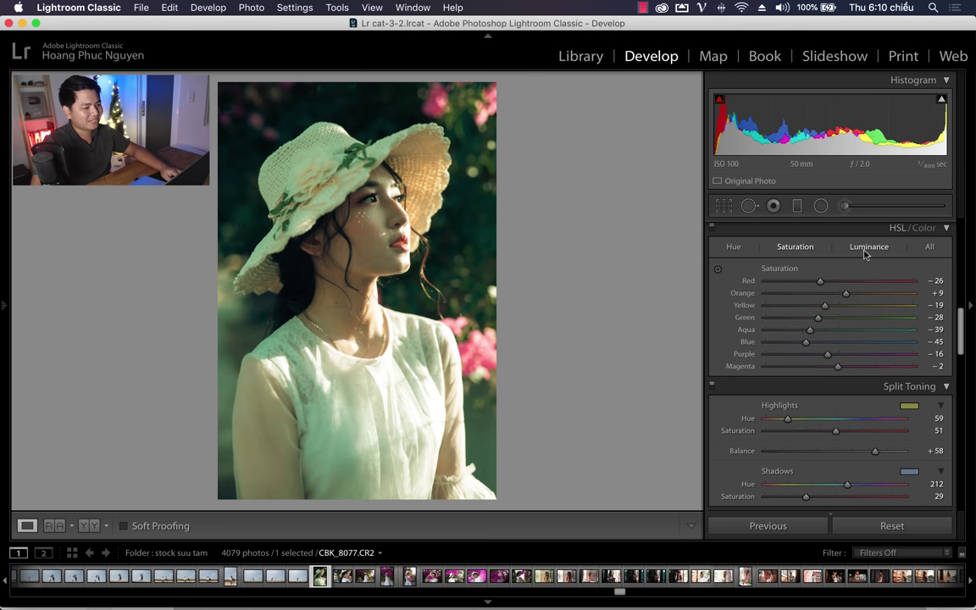
click(734, 246)
click(928, 248)
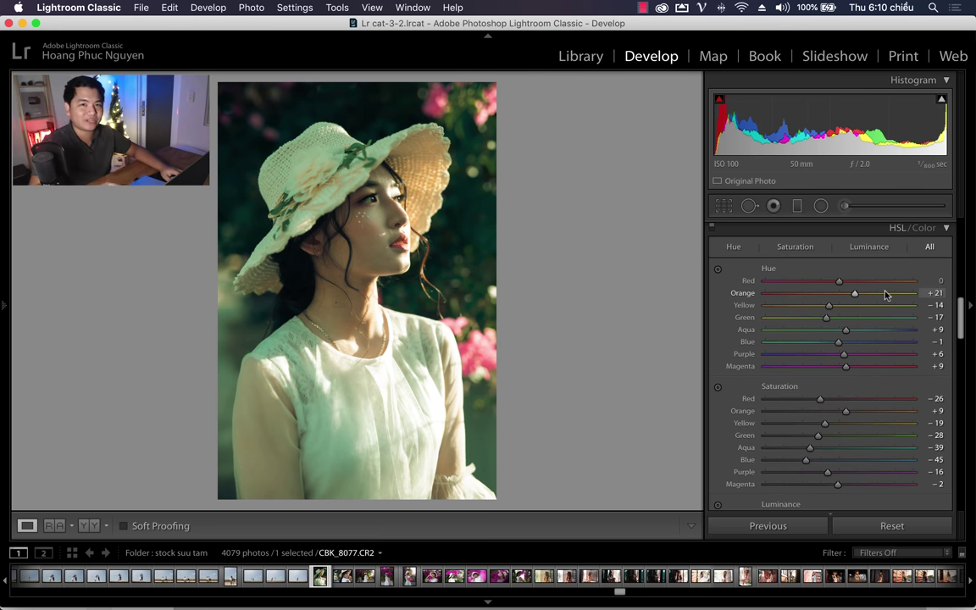
Scroll to the Tone Curve panel and bring up the film poster in Quick Look.
scroll(738, 398, up, 5)
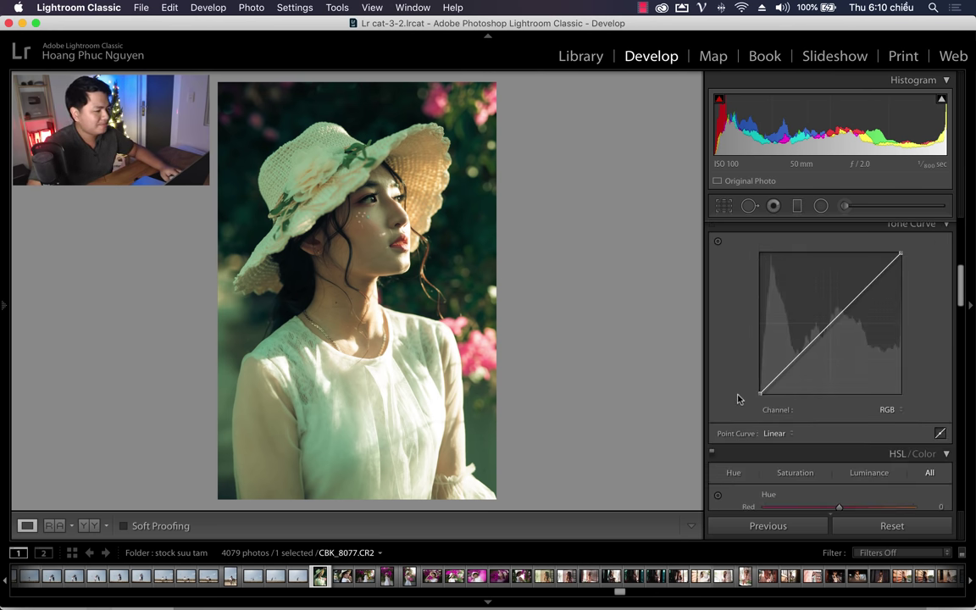
scroll(738, 398, up, 3)
scroll(738, 398, up, 3)
scroll(738, 398, up, 3)
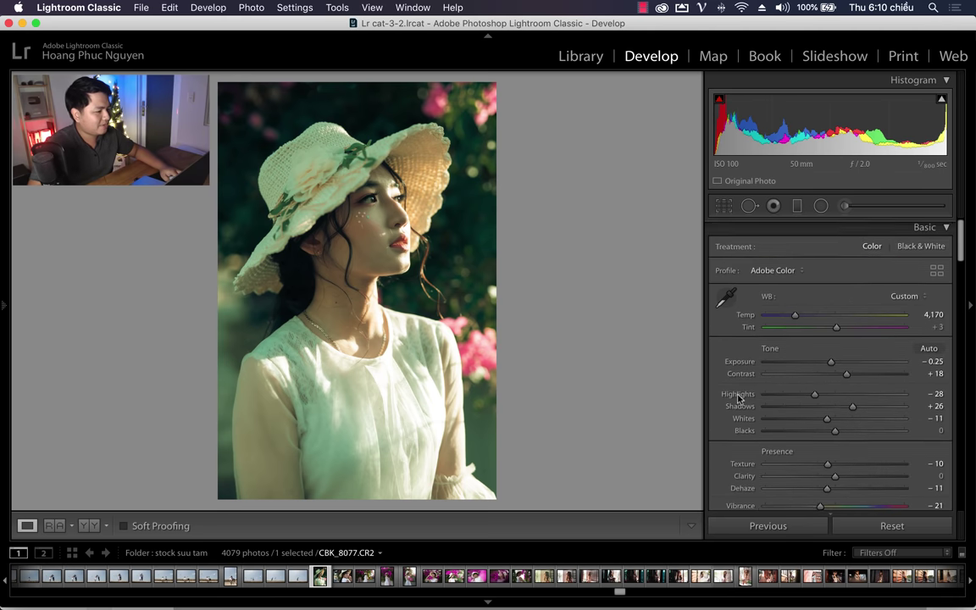
scroll(738, 398, down, 5)
scroll(738, 398, down, 2)
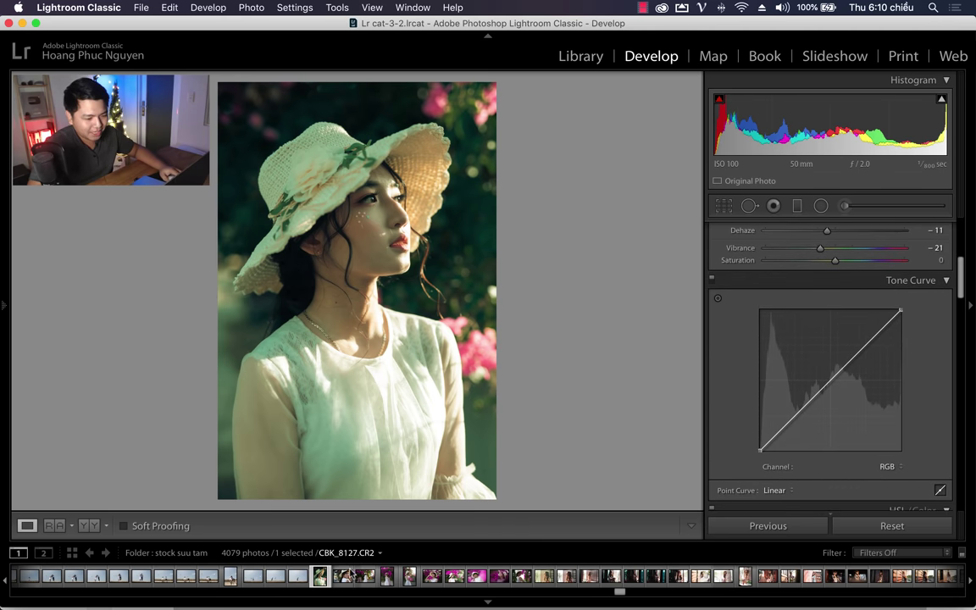
click(126, 585)
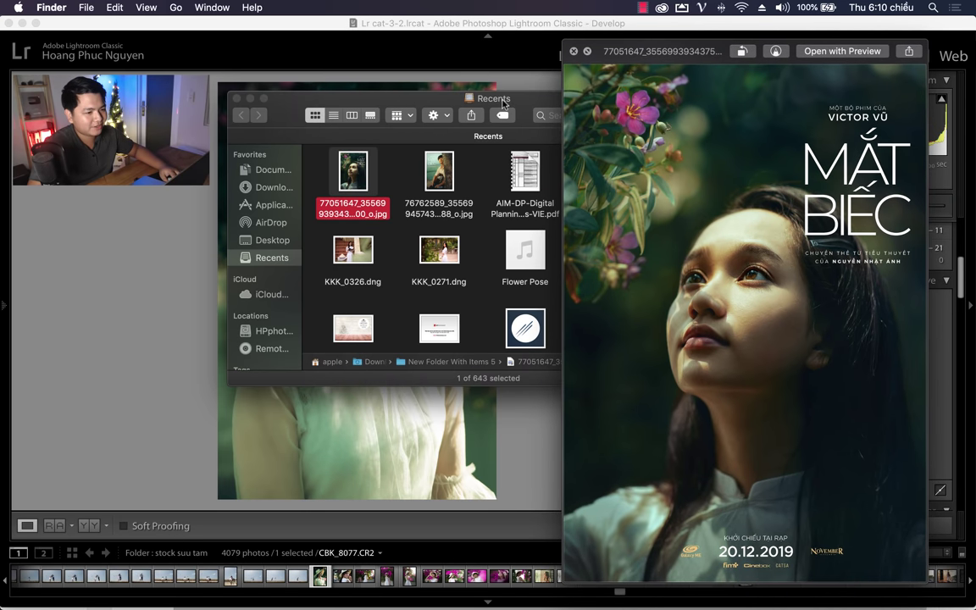
Open the Mắt Biếc poster in Preview on the right side, then return to Lightroom.
double_click(361, 170)
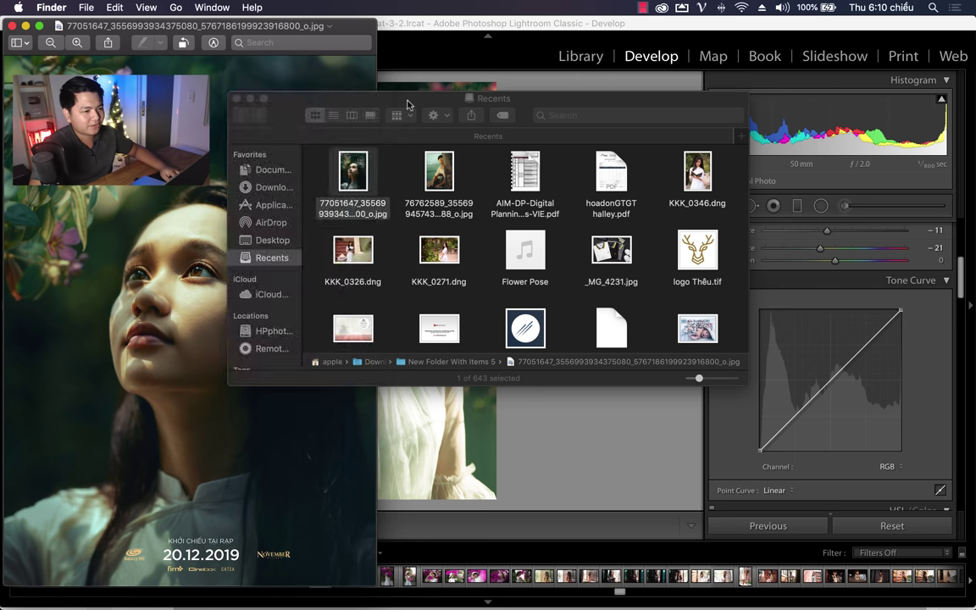
drag(292, 114, 533, 143)
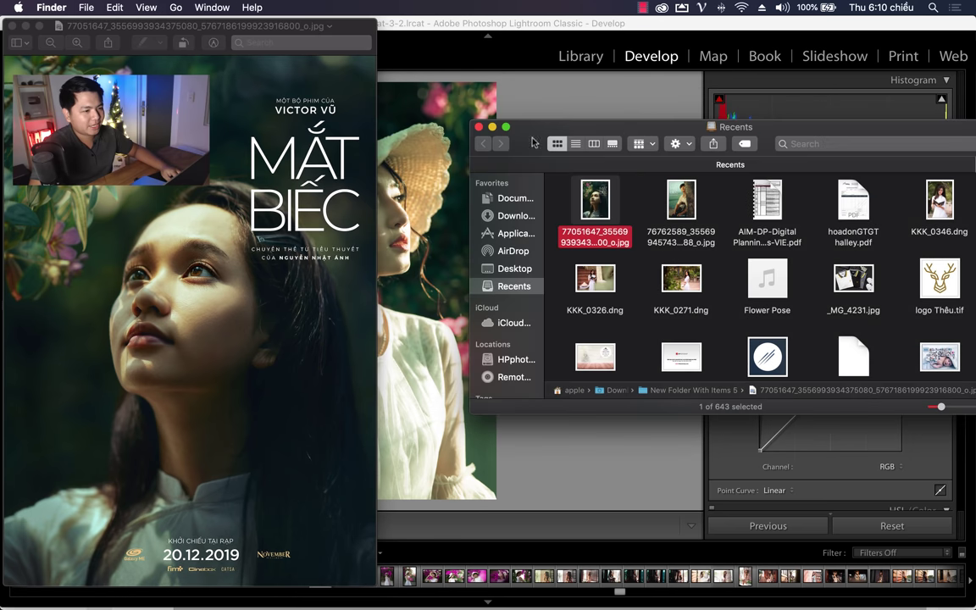
click(493, 127)
drag(147, 32, 664, 52)
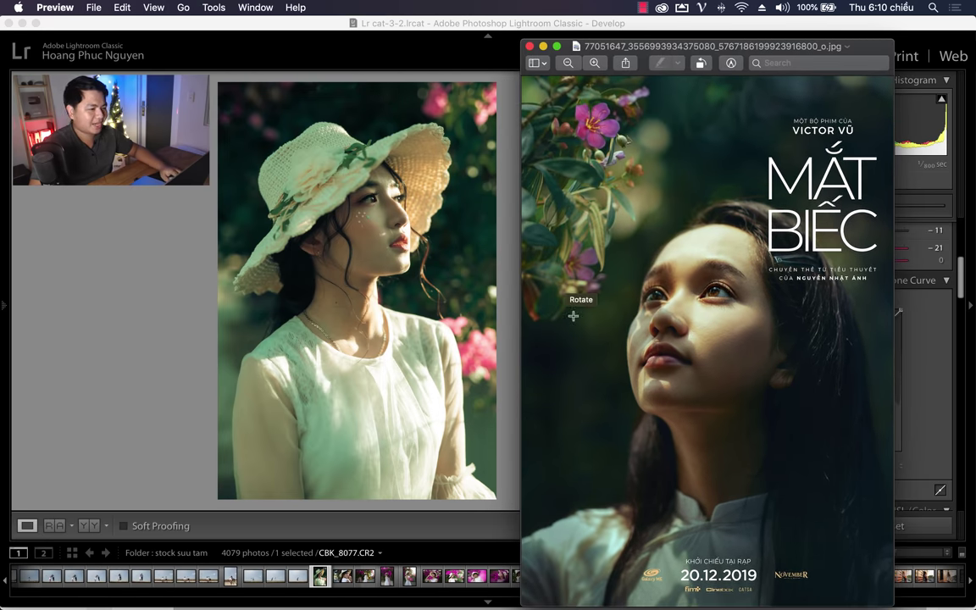
click(468, 29)
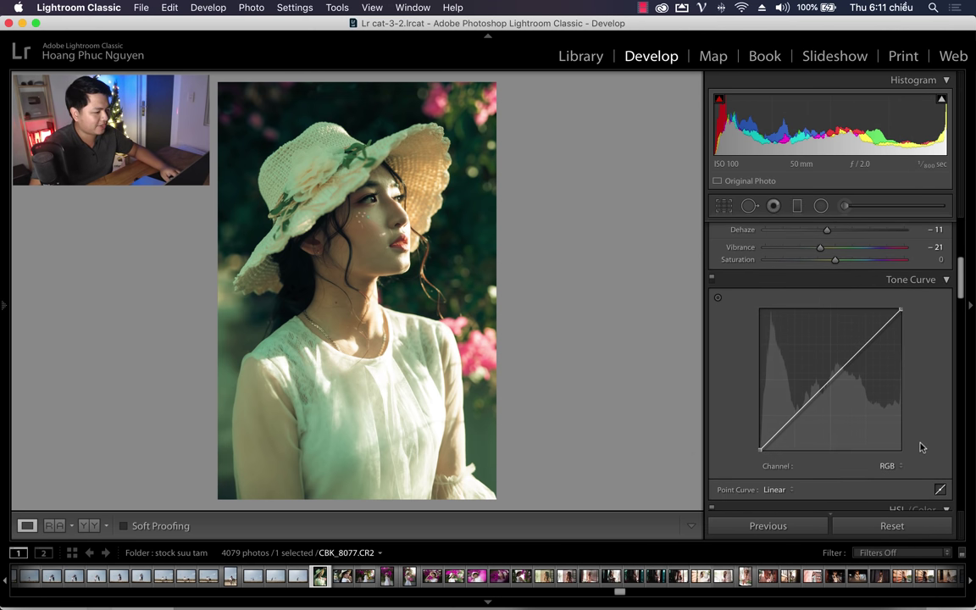
On the RGB tone curve, anchor the midpoint, lower the white point and lift blacks to ~7.8%.
scroll(925, 458, up, 1)
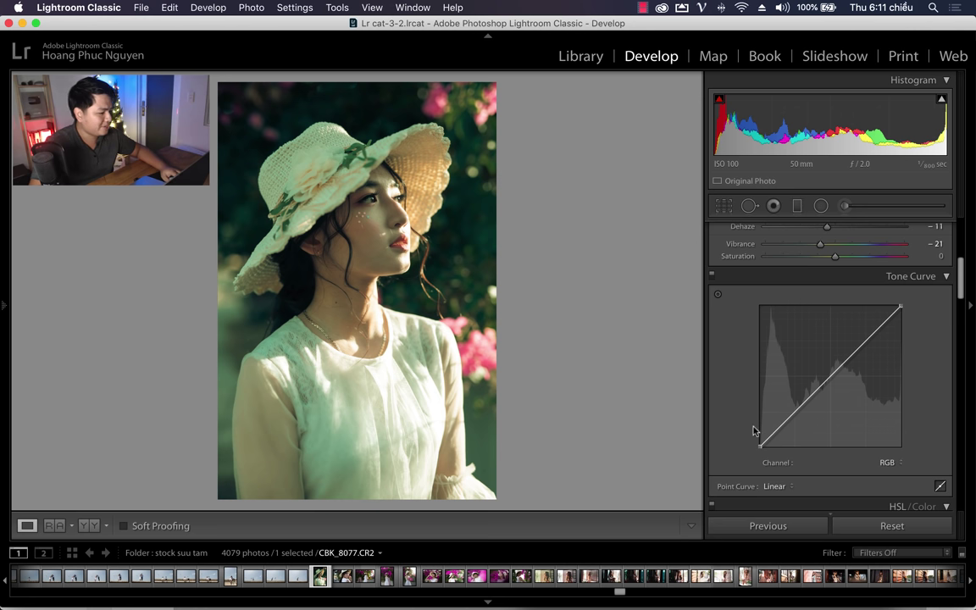
click(830, 377)
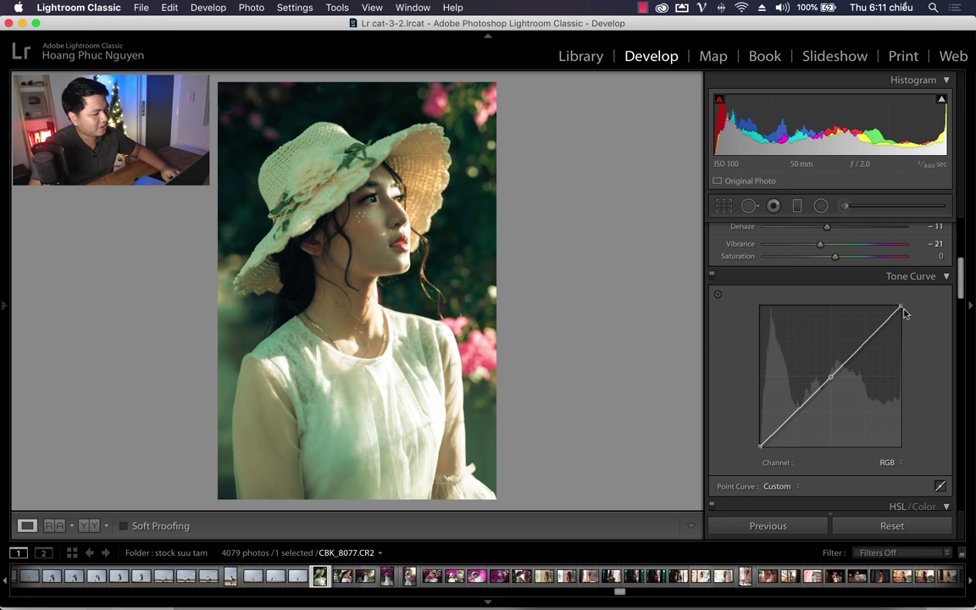
drag(901, 306, 921, 315)
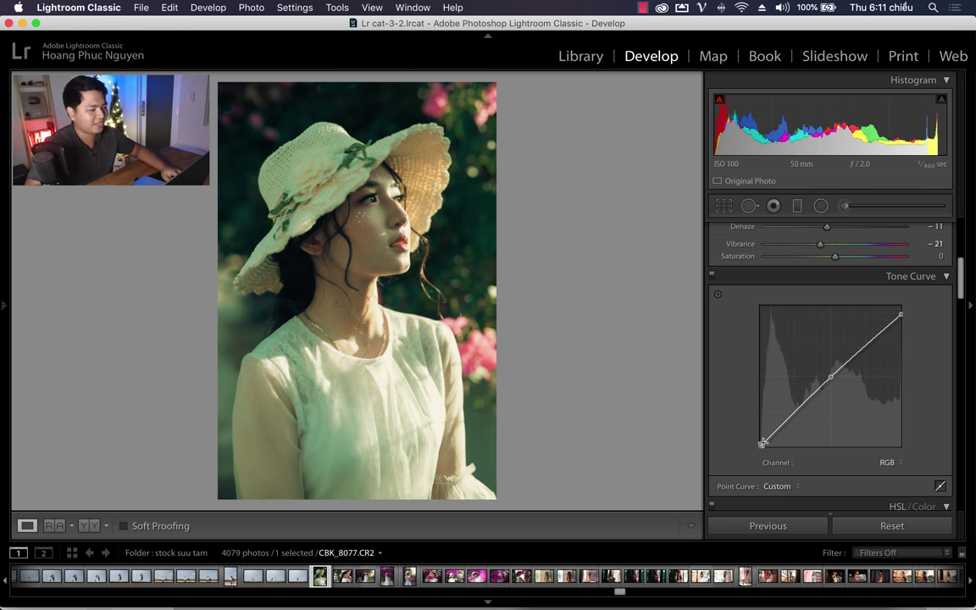
drag(763, 442, 746, 439)
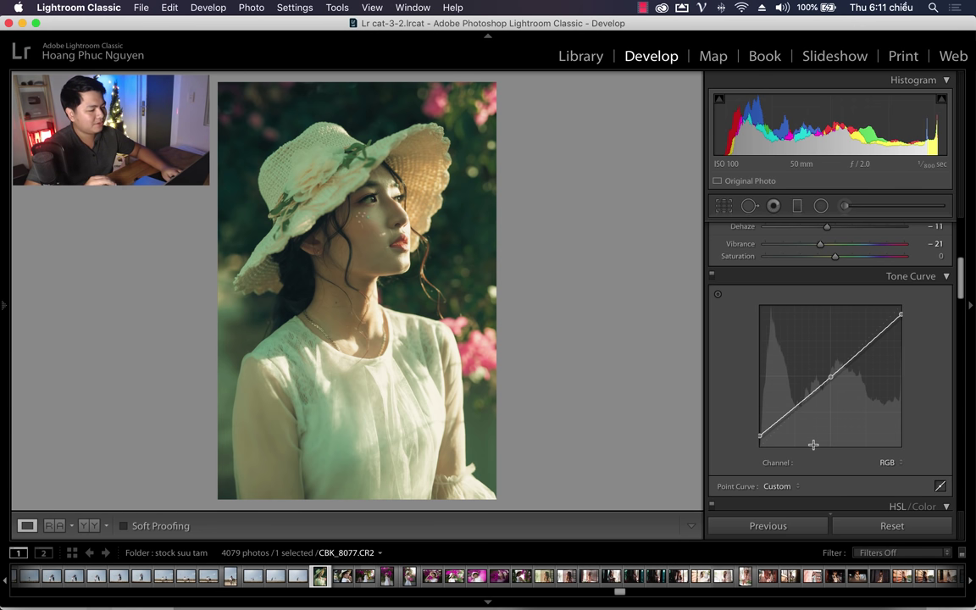
On the Red channel curve, move the black point right and lower the white point to ~91.8%.
click(897, 471)
click(892, 473)
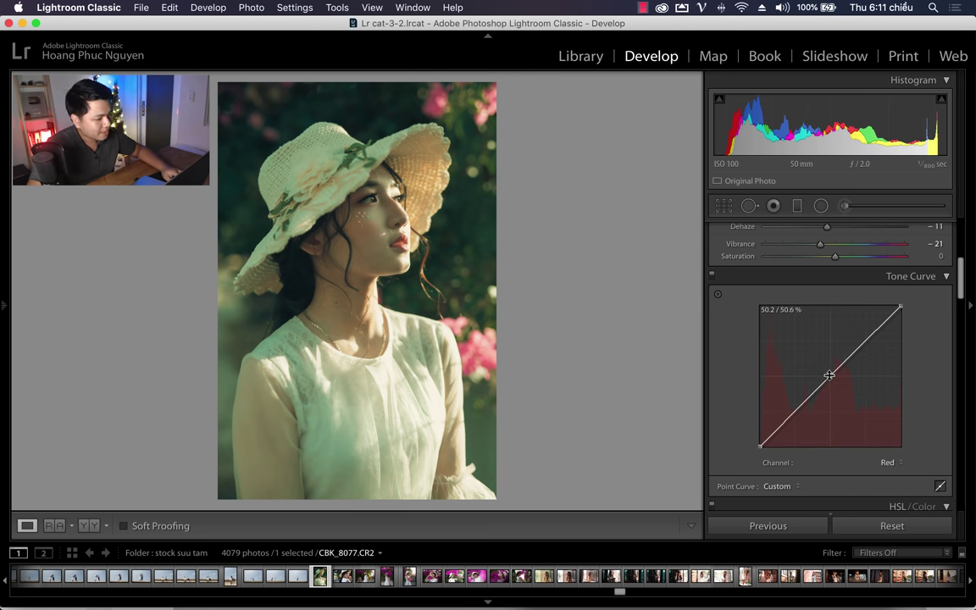
drag(829, 375, 832, 456)
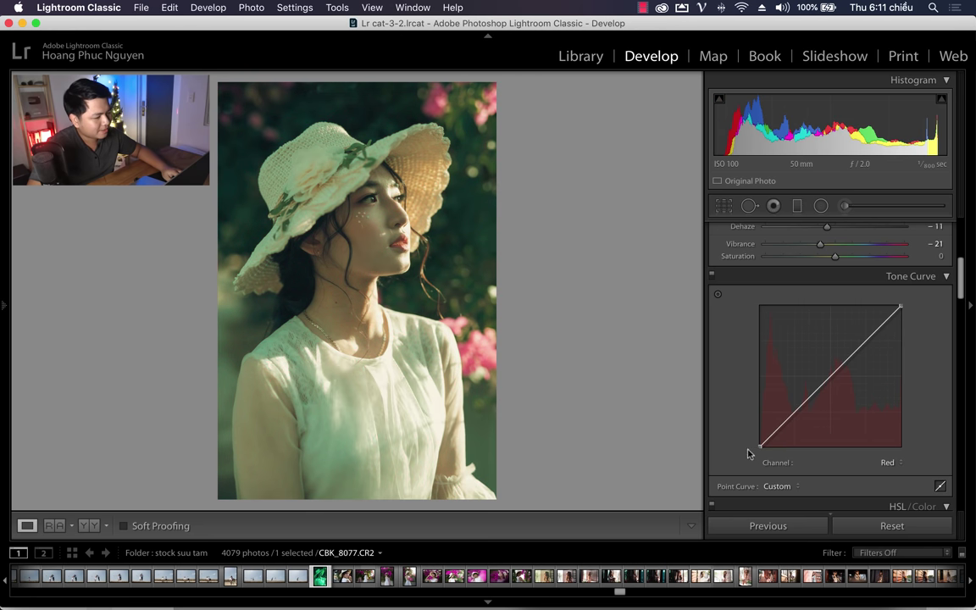
mouse_move(762, 447)
mouse_down()
mouse_move(770, 452)
mouse_move(767, 438)
mouse_up()
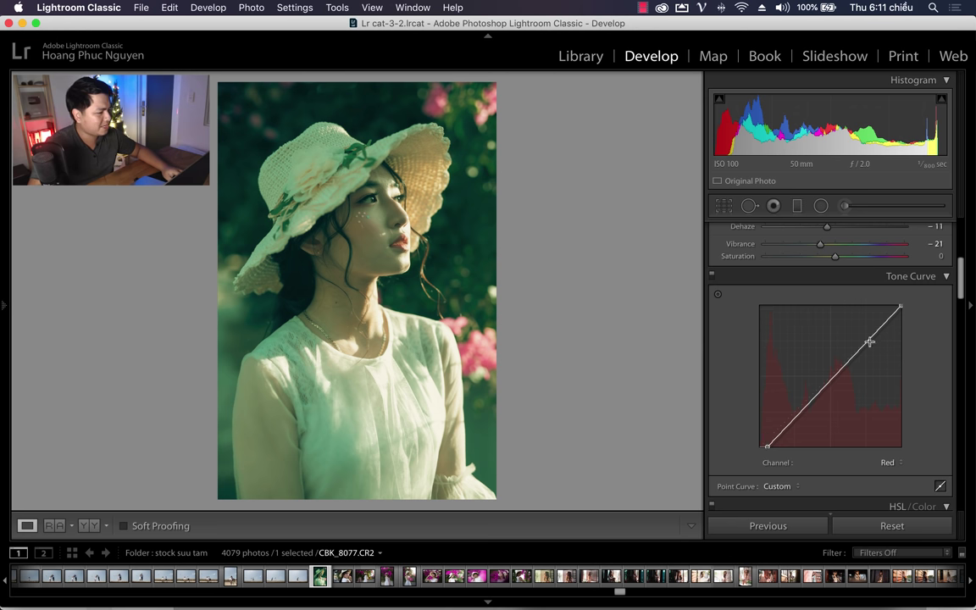
drag(900, 306, 903, 317)
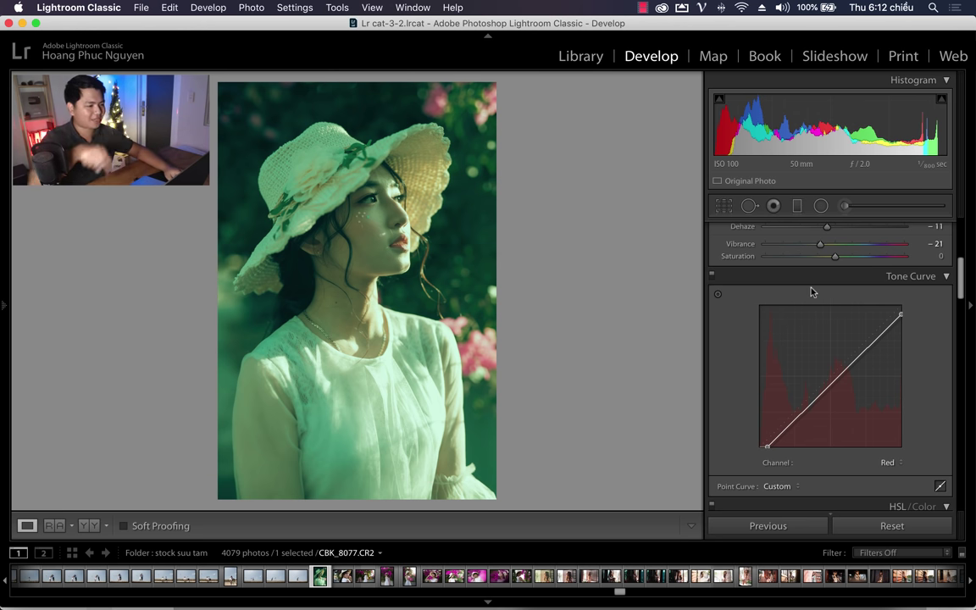
On the Green channel curve, lower the white point and slightly trim the black point.
click(885, 463)
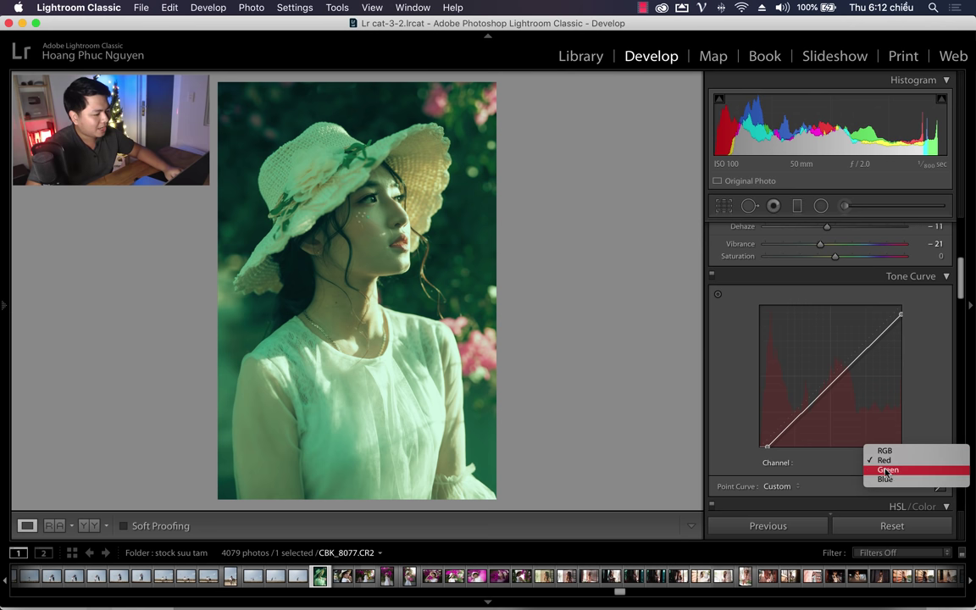
click(882, 473)
mouse_move(899, 309)
mouse_down()
mouse_move(916, 316)
mouse_move(904, 317)
mouse_up()
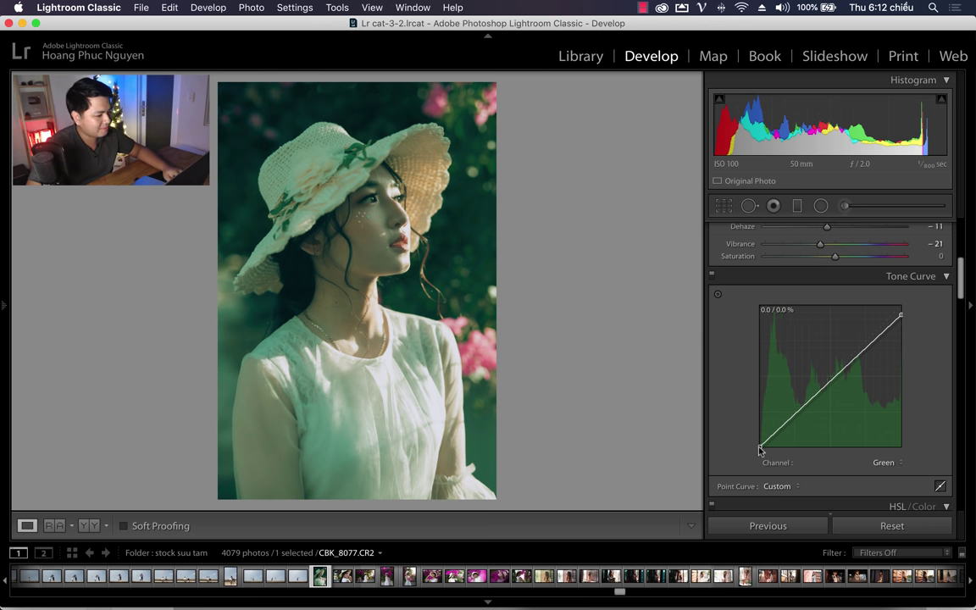
drag(760, 449, 762, 450)
On the Blue channel curve, pull the white point down to about 94.1%.
click(883, 463)
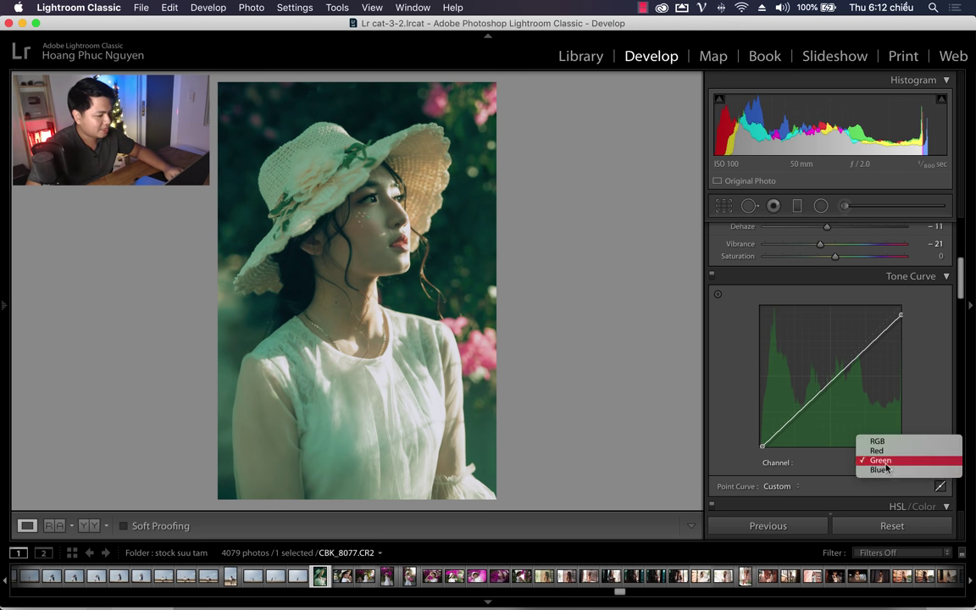
click(876, 469)
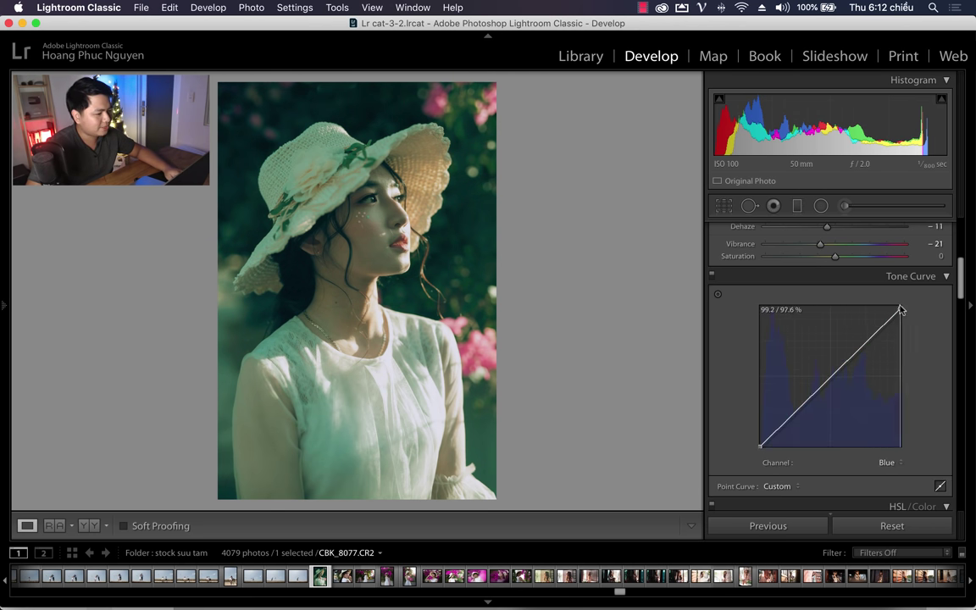
drag(901, 305, 922, 315)
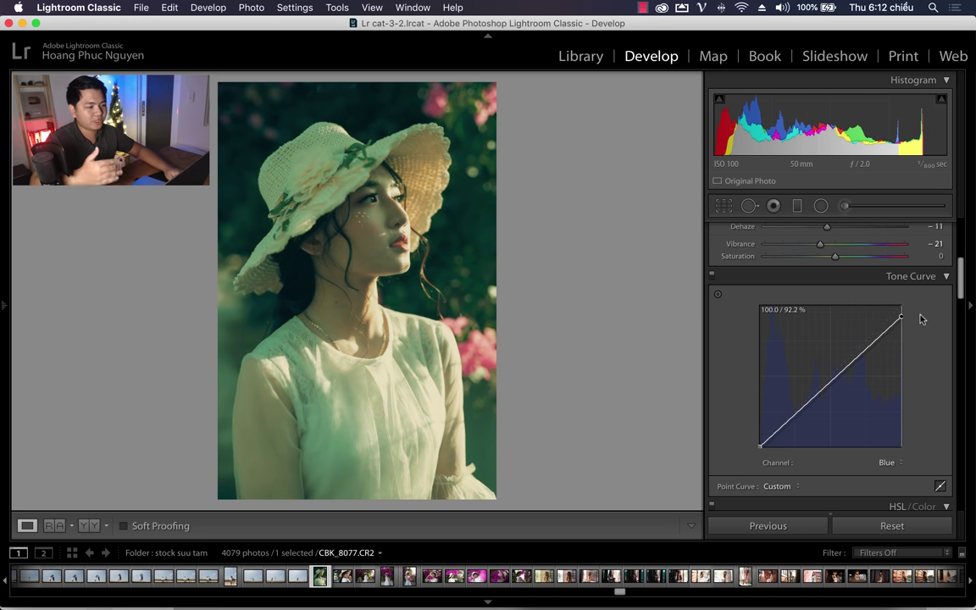
drag(922, 316, 930, 304)
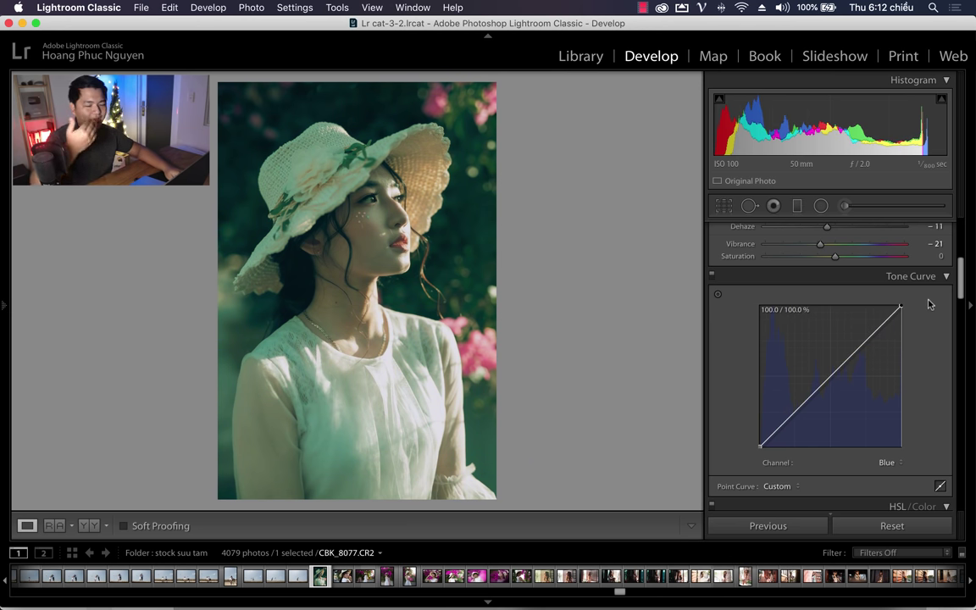
drag(929, 304, 930, 316)
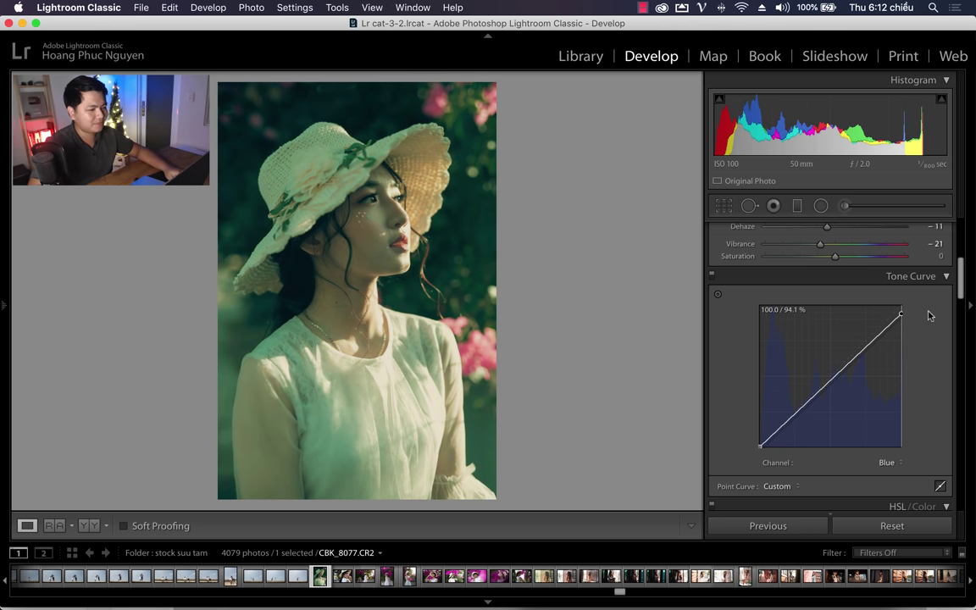
click(947, 278)
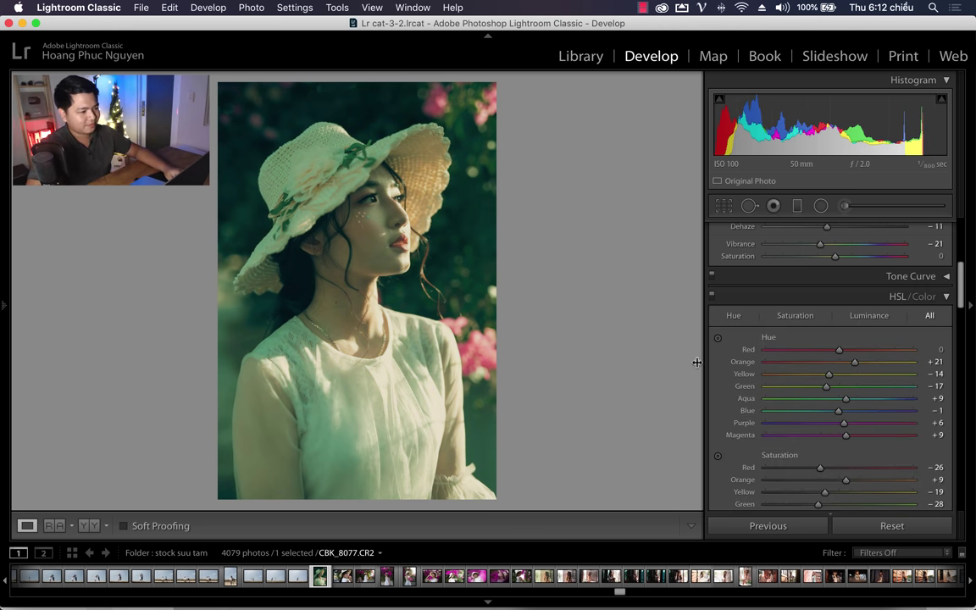
Collapse HSL/Color, scroll the right panel, and bring the Preview poster window forward.
click(844, 301)
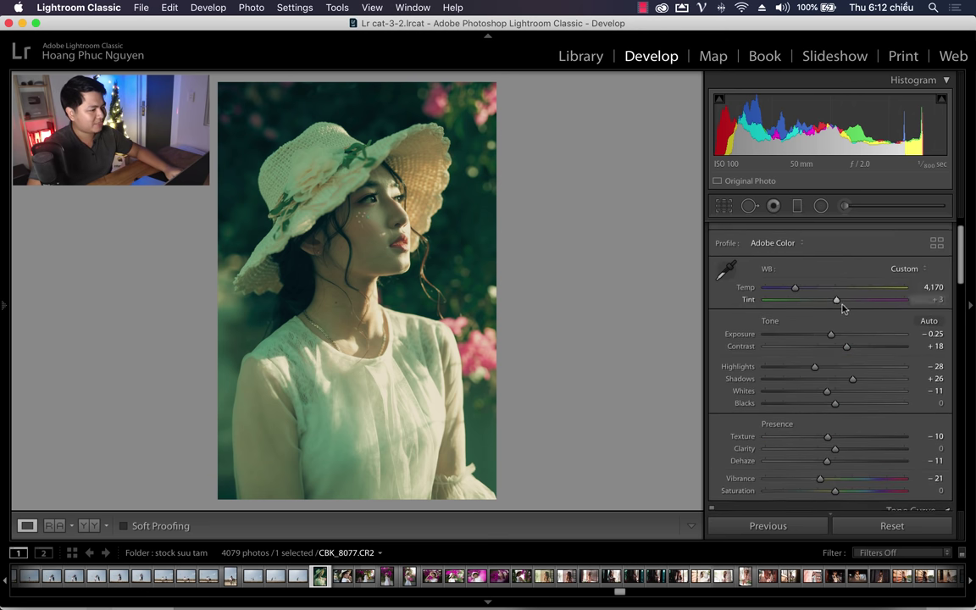
scroll(826, 331, down, 3)
scroll(810, 343, down, 3)
scroll(799, 347, down, 2)
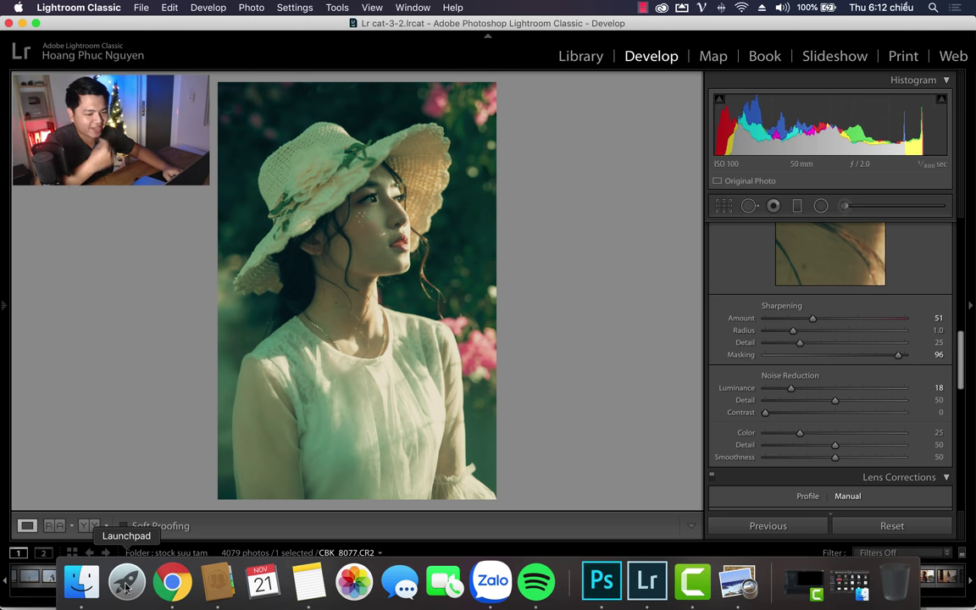
click(737, 582)
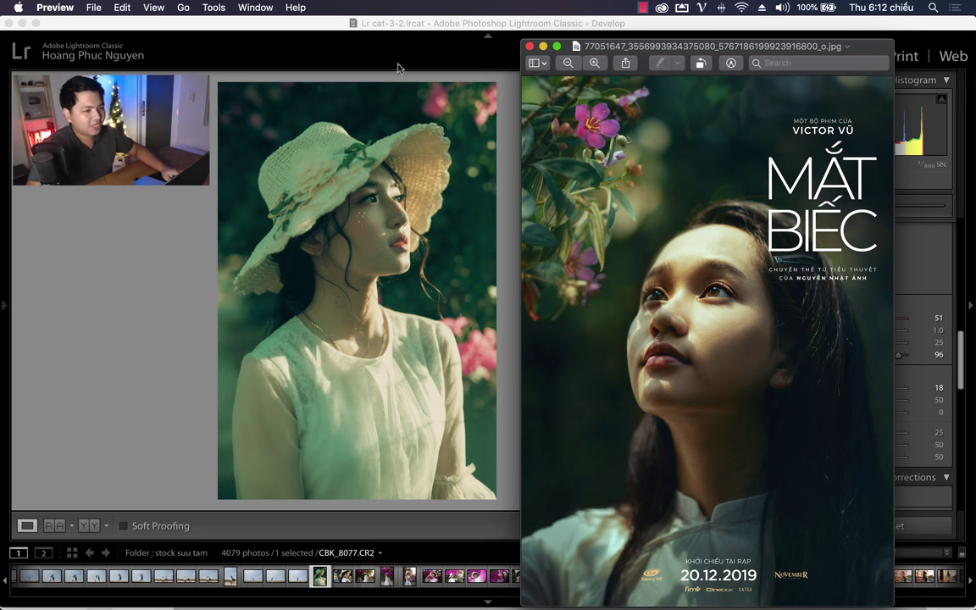
Enable Remove Chromatic Aberration in the Lens Corrections Profile settings.
click(447, 30)
scroll(740, 342, down, 5)
scroll(741, 348, down, 1)
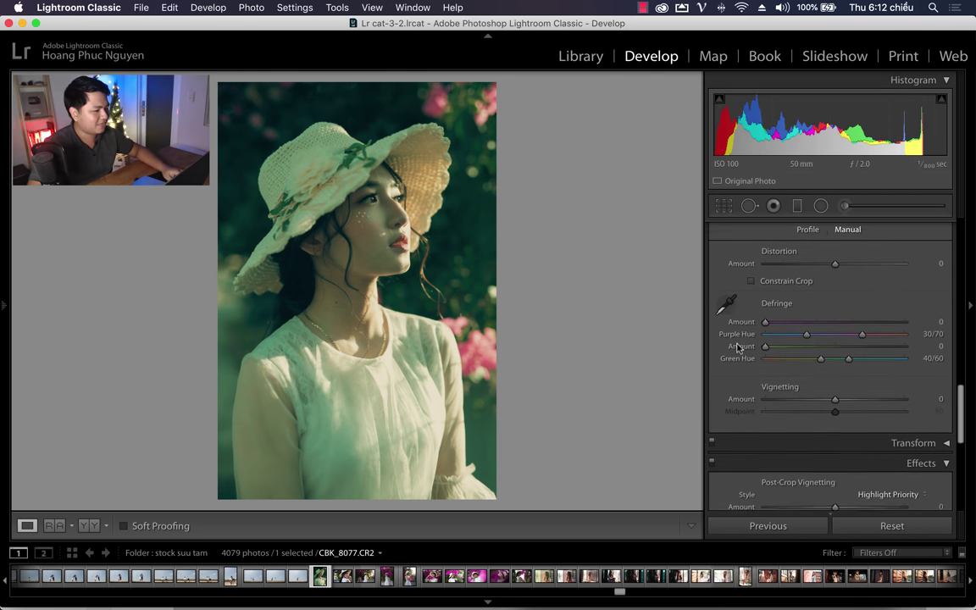
scroll(755, 339, up, 1)
click(807, 268)
click(746, 289)
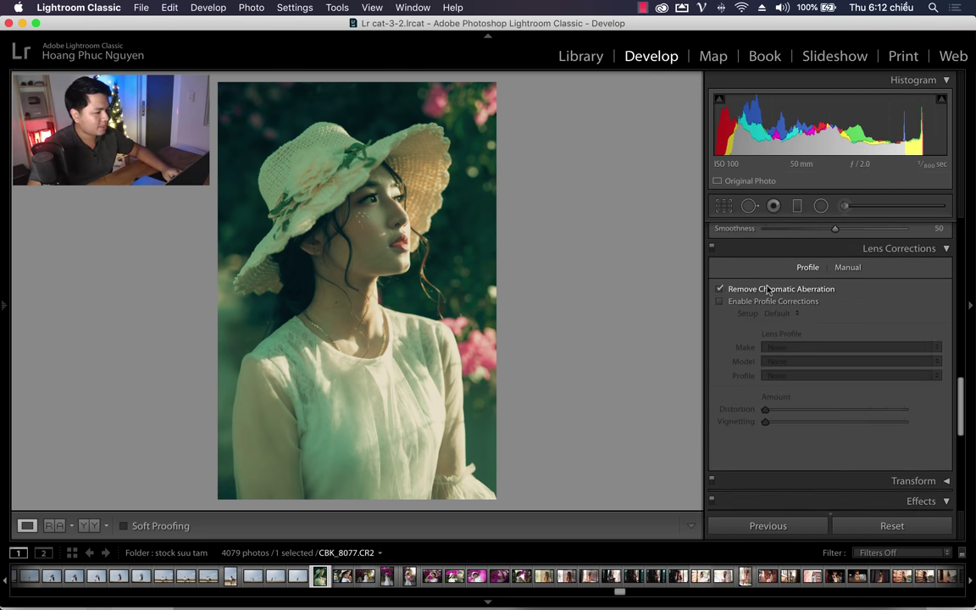
Set Post-Crop Vignetting amount to -26 with feather 82, leaving grain at 0.
scroll(724, 405, down, 1)
scroll(746, 405, down, 2)
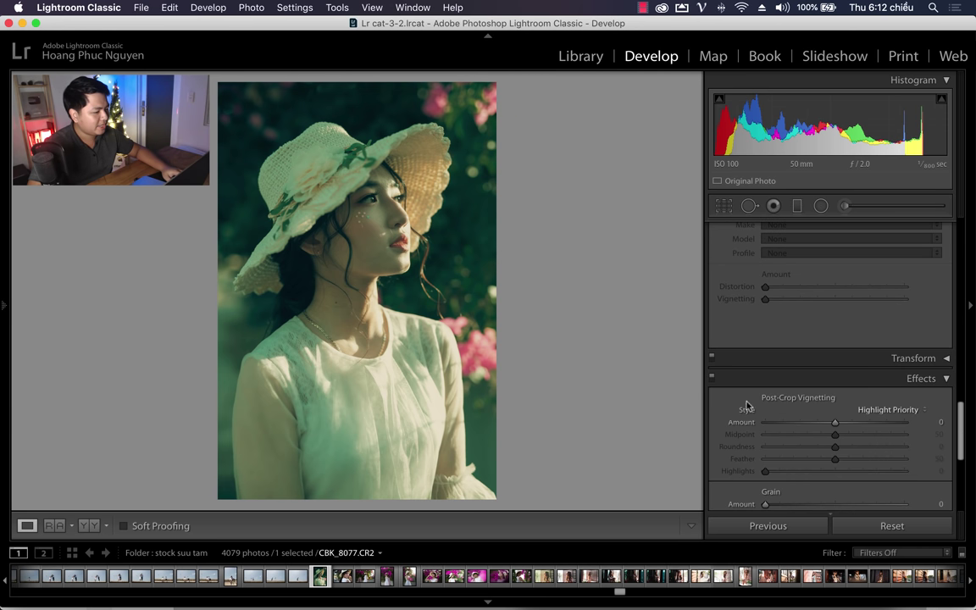
scroll(808, 418, down, 3)
mouse_move(824, 287)
mouse_down()
mouse_move(848, 289)
mouse_move(819, 294)
mouse_move(829, 291)
mouse_move(862, 327)
mouse_move(880, 327)
mouse_up()
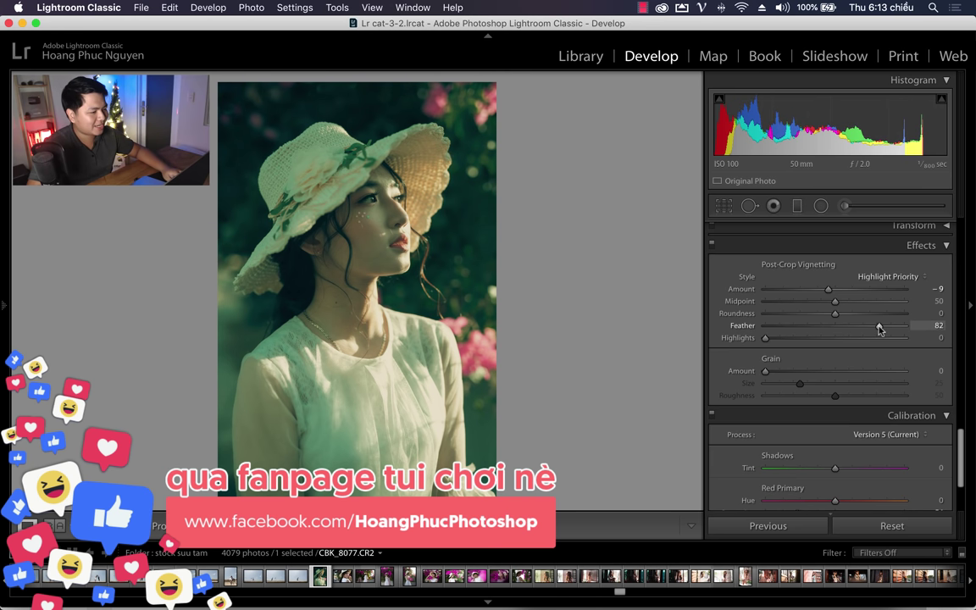
drag(826, 293, 817, 293)
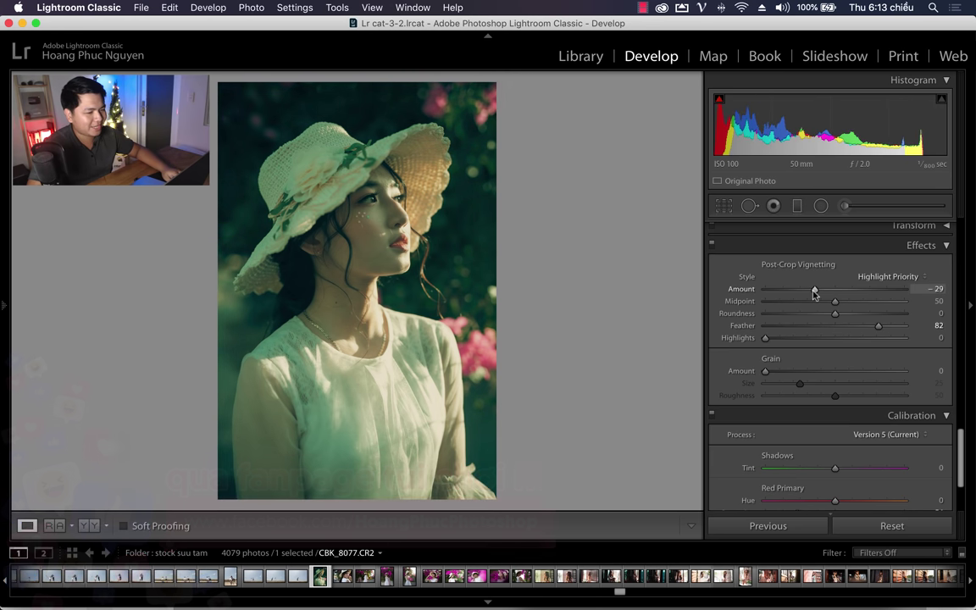
mouse_move(765, 371)
mouse_down()
mouse_move(780, 374)
mouse_move(745, 375)
mouse_up()
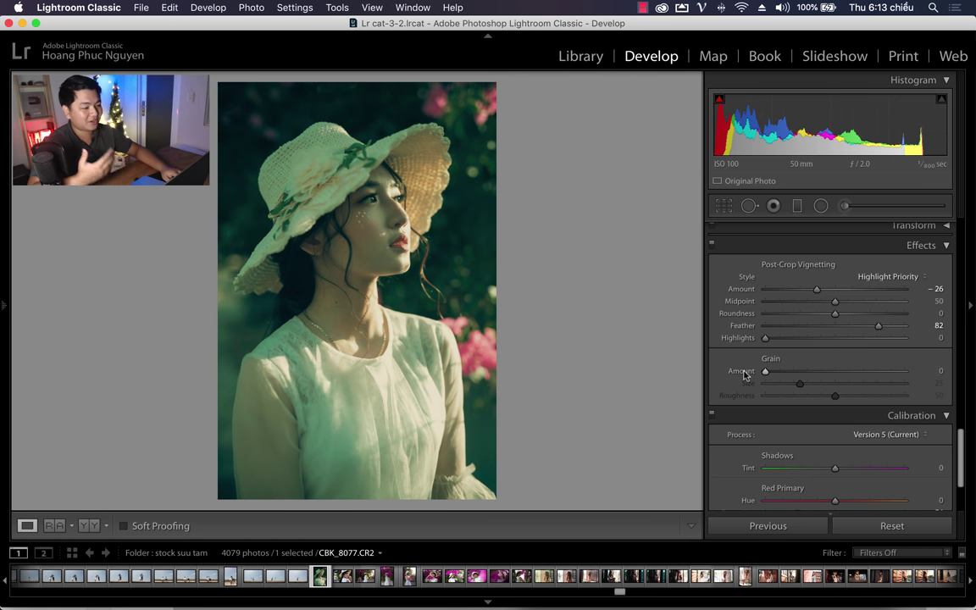
Scroll up to the Basic panel and compare the edited photo with the original.
scroll(736, 392, up, 2)
scroll(737, 391, up, 5)
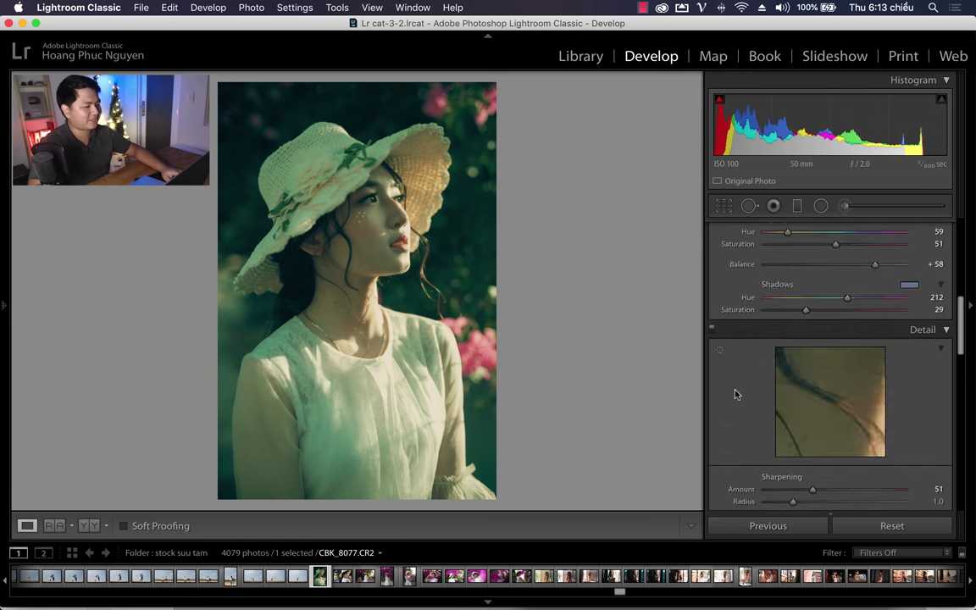
scroll(736, 392, up, 5)
scroll(729, 394, up, 1)
key(backslash)
key(backslash)
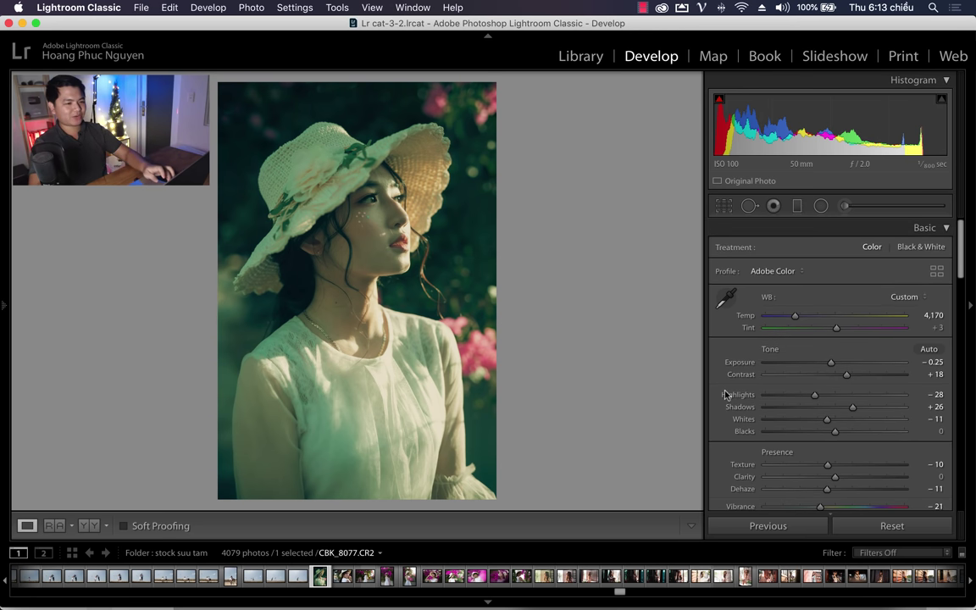
key(backslash)
key(backslash)
Set exposure +0.05, contrast +25 and highlights -54, then reopen the Mắt Biếc poster.
double_click(831, 362)
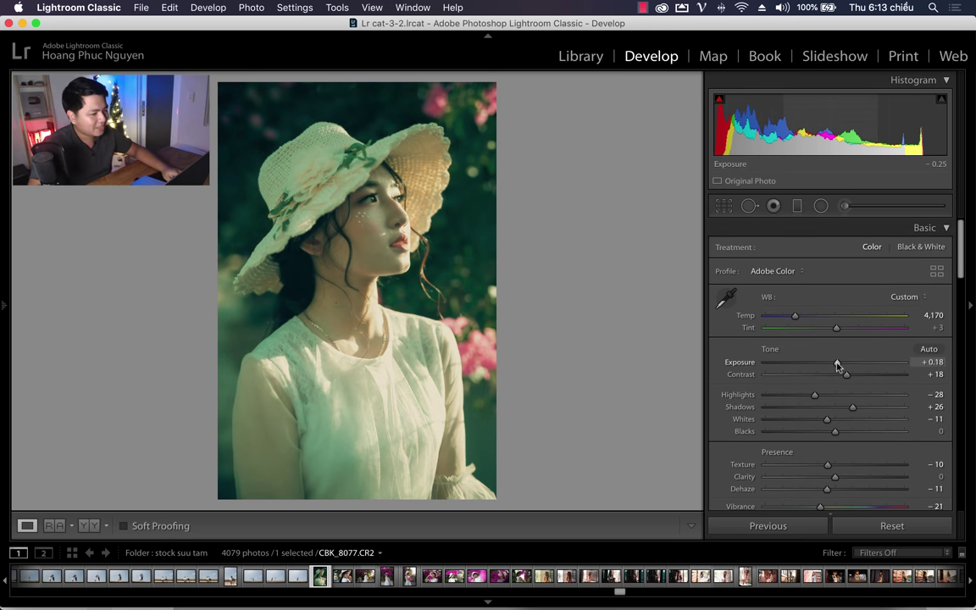
mouse_move(847, 374)
mouse_down()
mouse_move(836, 363)
mouse_move(795, 395)
mouse_up()
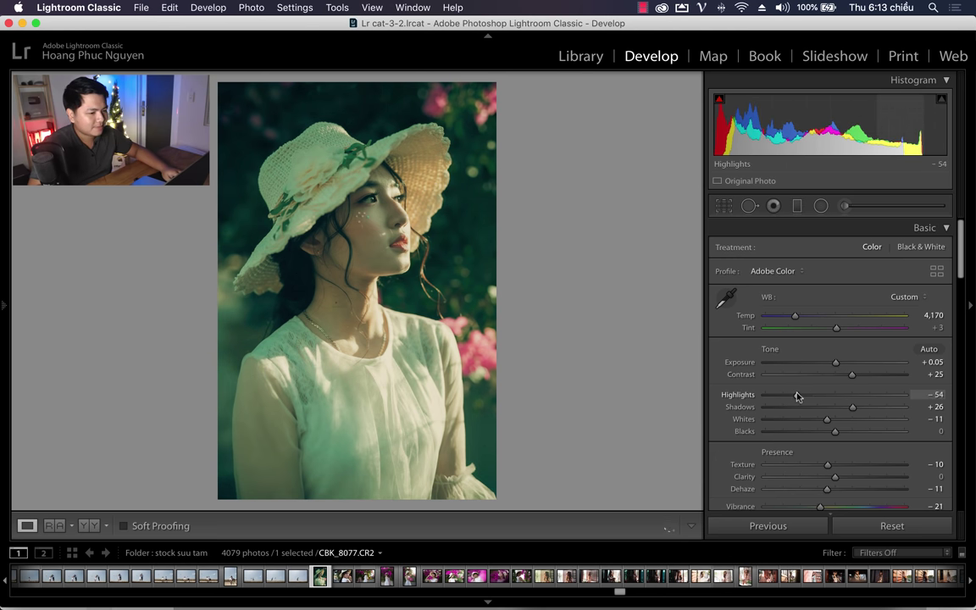
mouse_move(127, 583)
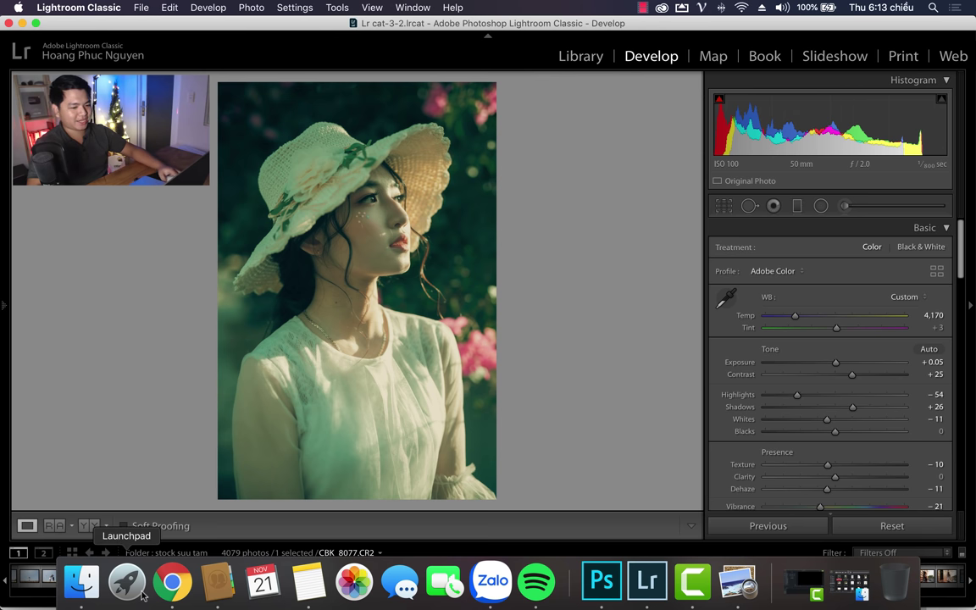
click(737, 582)
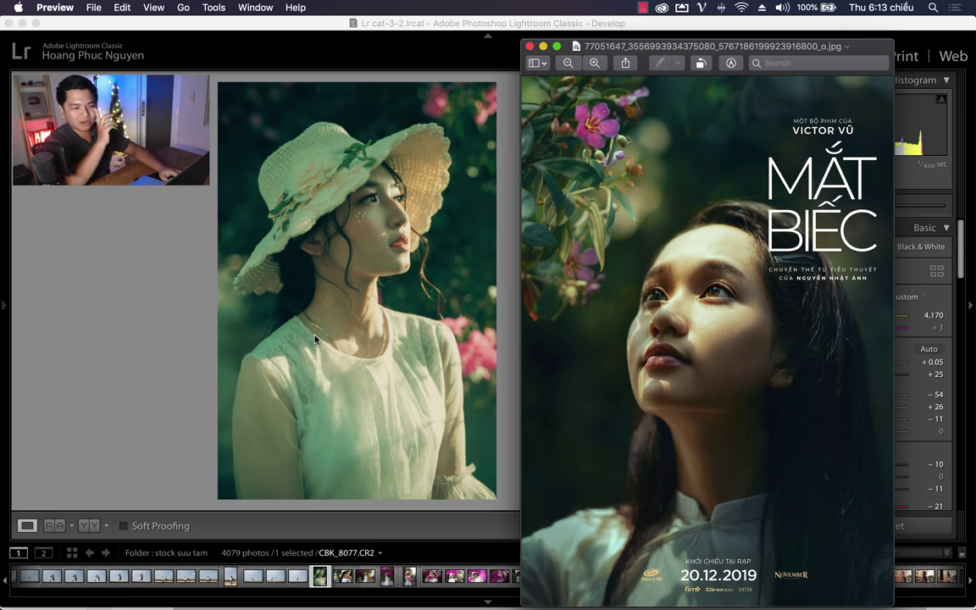
Sync all settings from the graded hat portrait onto CBK_8127, then select only CBK_8127.
click(486, 31)
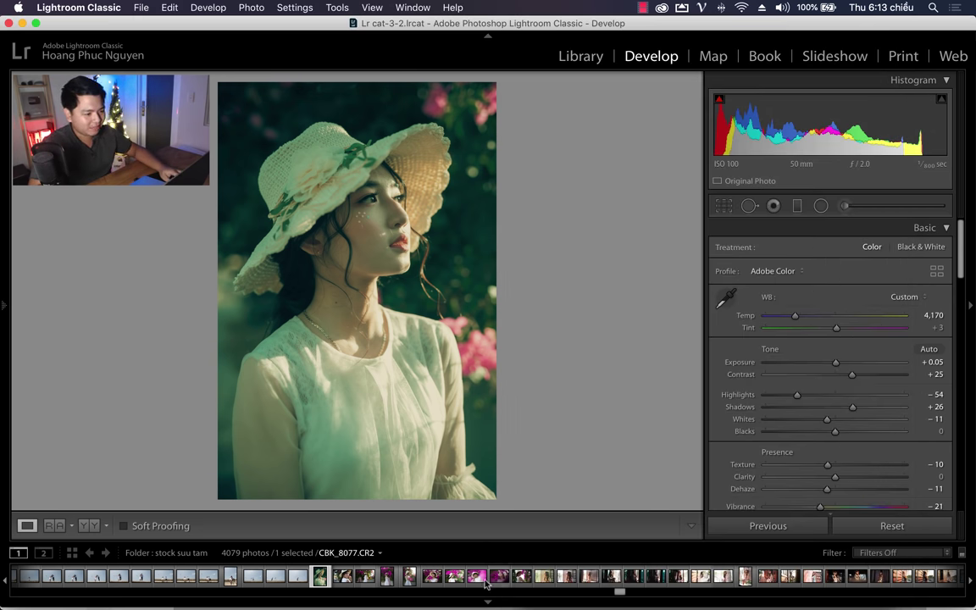
click(343, 581)
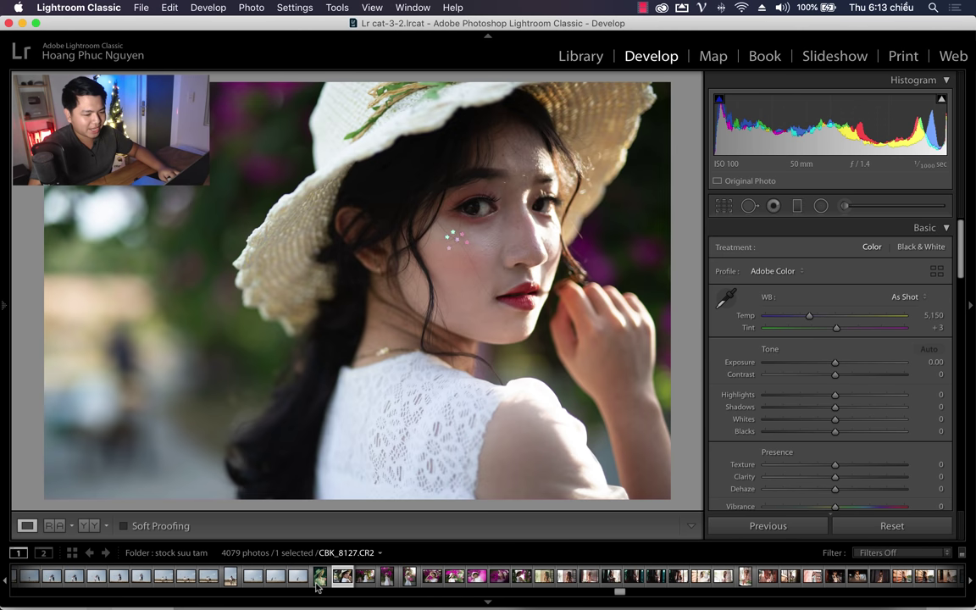
super+click(321, 578)
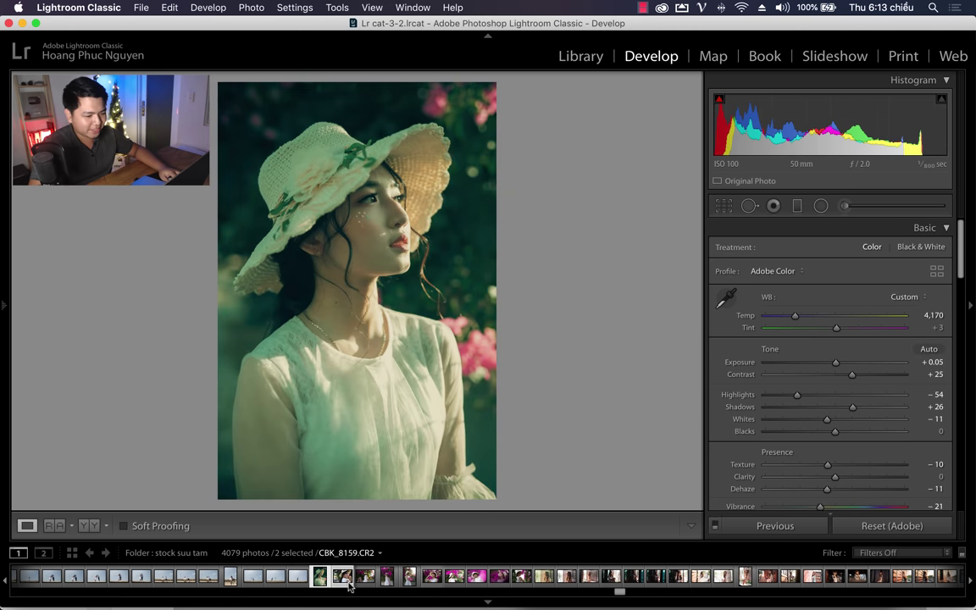
click(776, 526)
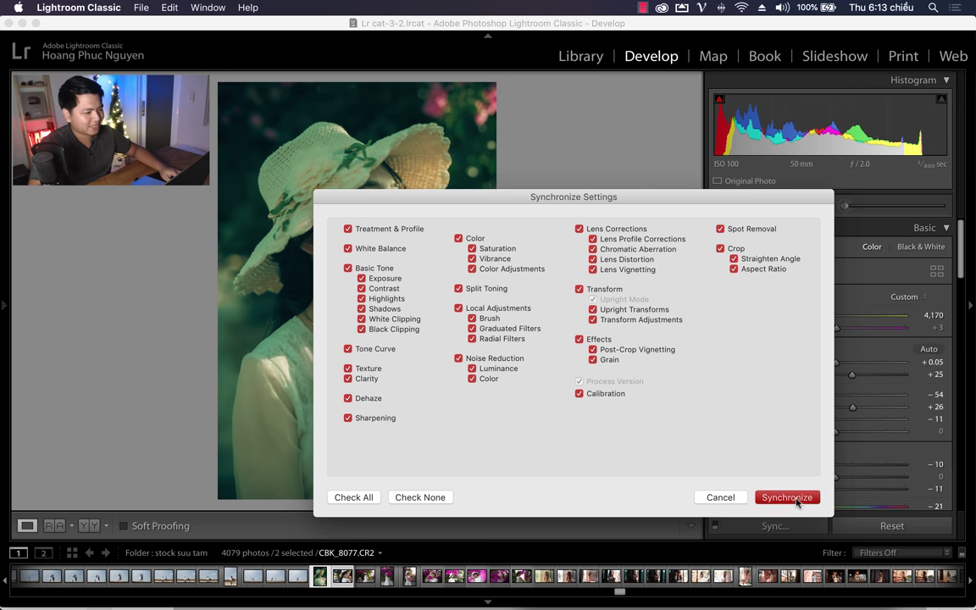
key(Return)
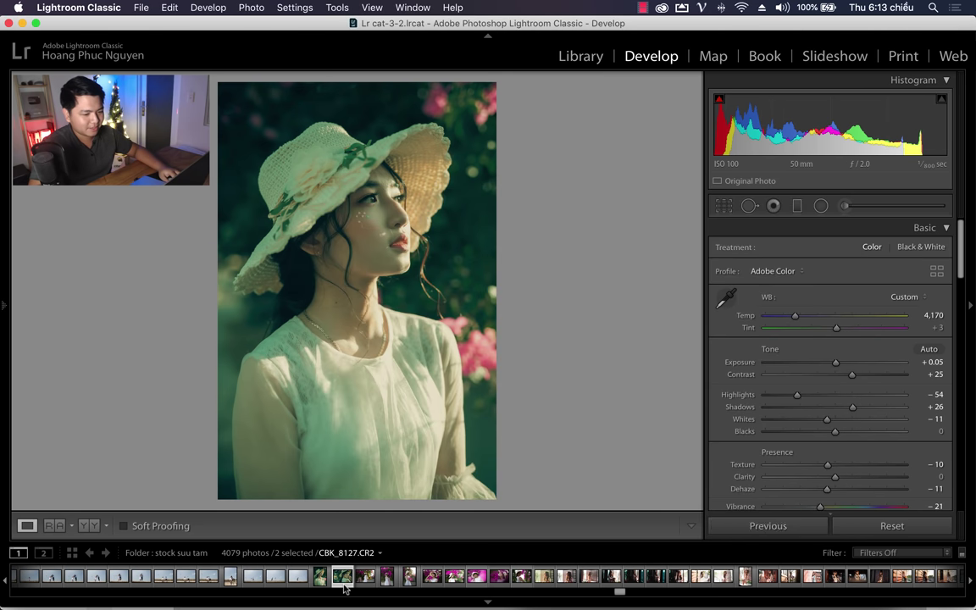
click(343, 581)
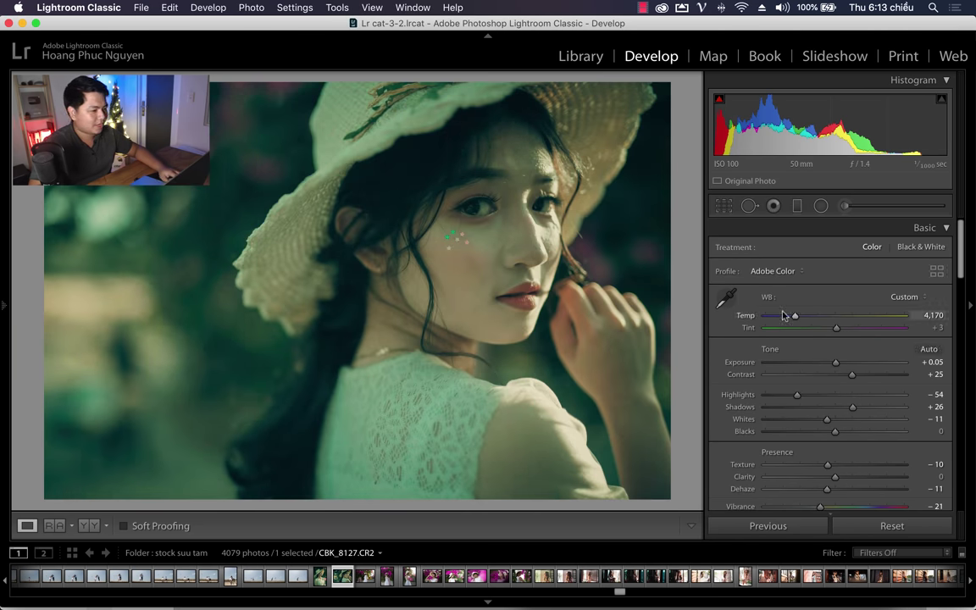
Set CBK_8127 to Temp 4,704, Tint +10 and Exposure +0.50, checking the before/after view.
drag(805, 315, 807, 316)
drag(835, 362, 842, 364)
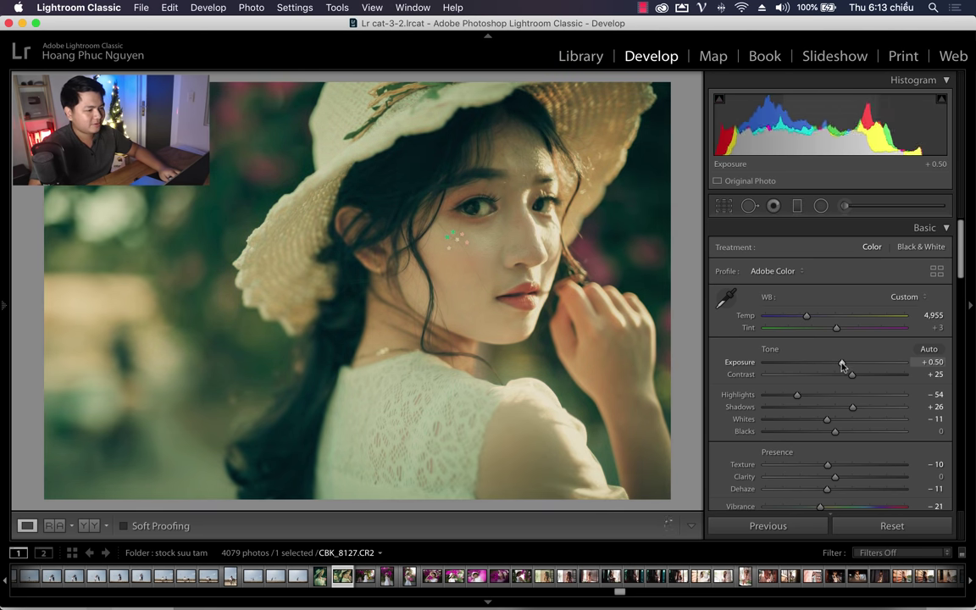
drag(801, 316, 796, 317)
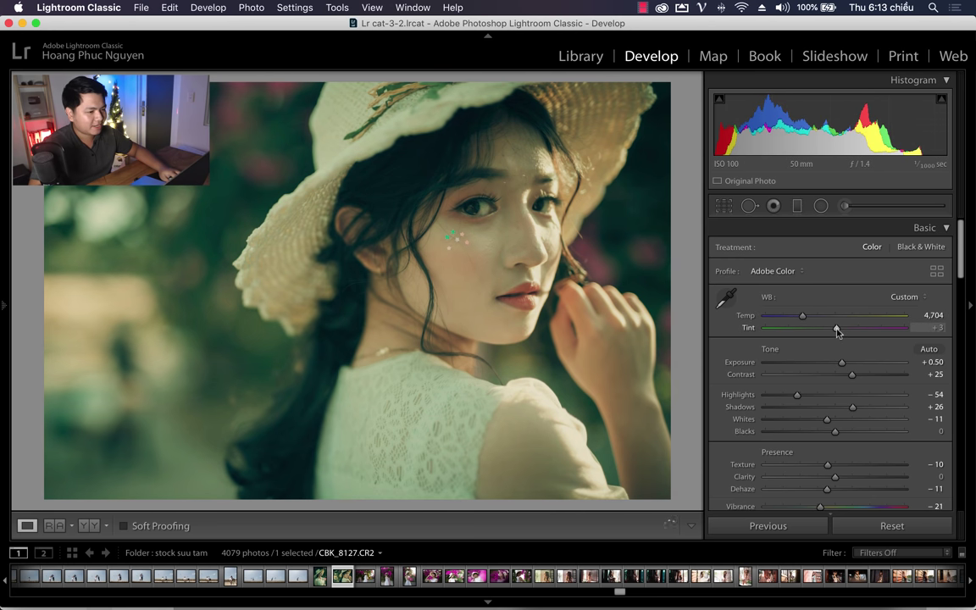
drag(834, 333, 840, 333)
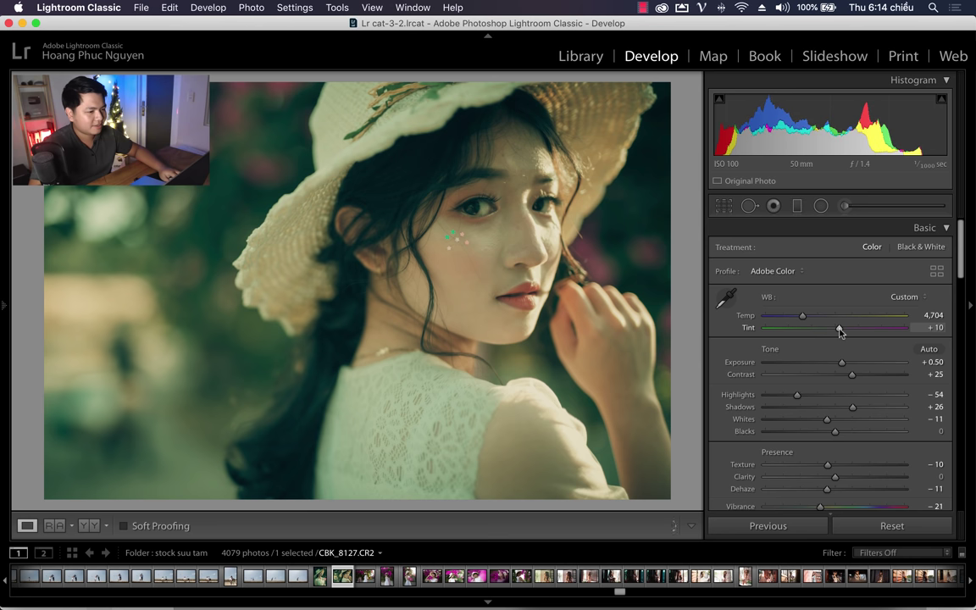
key(backslash)
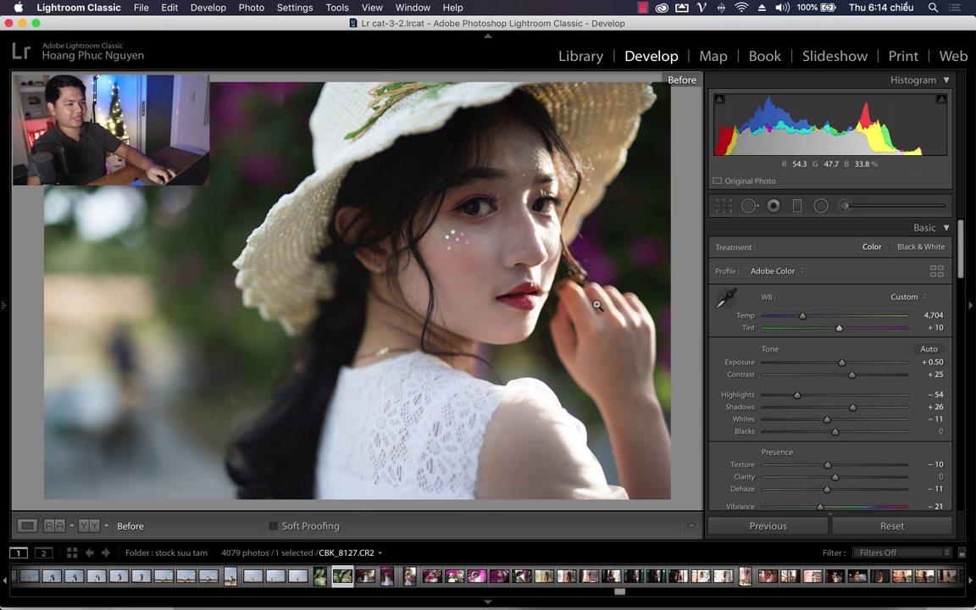
key(backslash)
key(backslash)
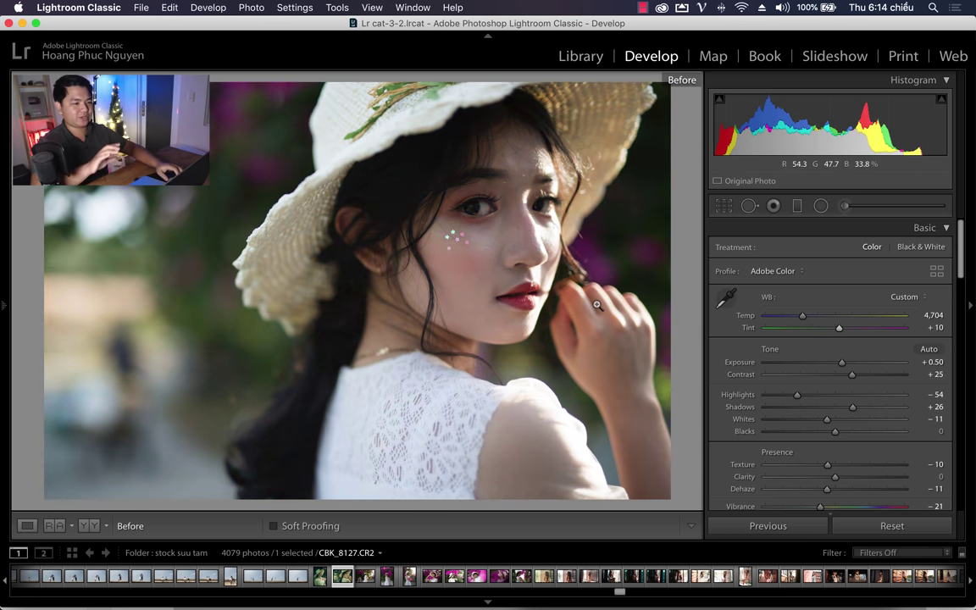
key(backslash)
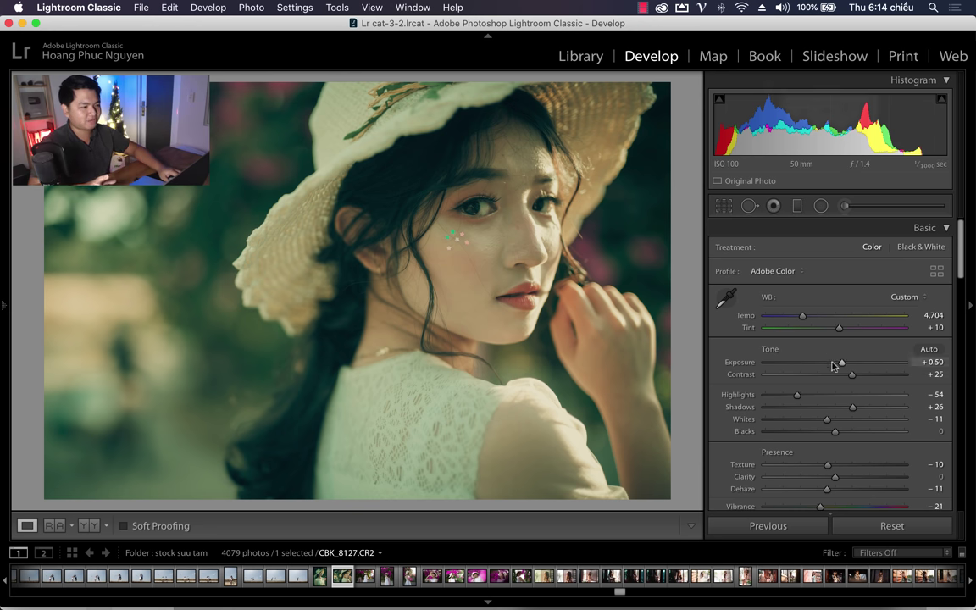
Raise the RGB curve's white point and lift a midtone point to 49.8/51.4%, then view the original.
scroll(741, 451, down, 2)
scroll(741, 450, down, 5)
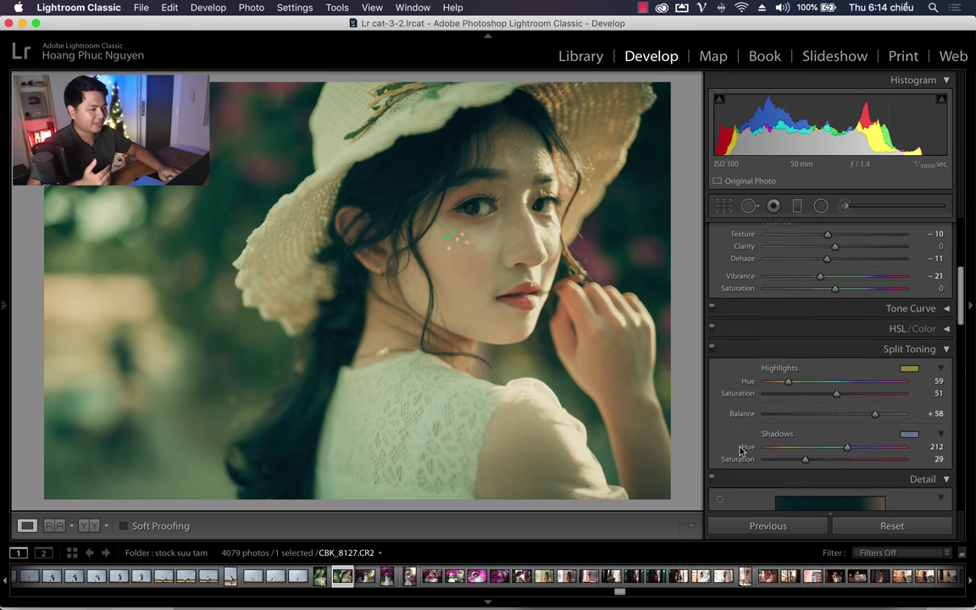
click(945, 313)
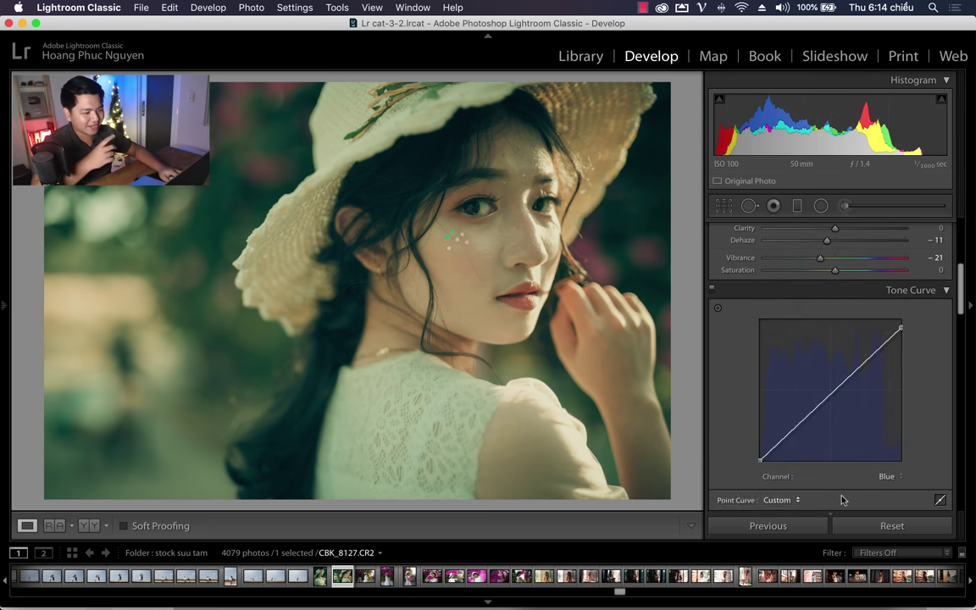
click(885, 476)
click(884, 445)
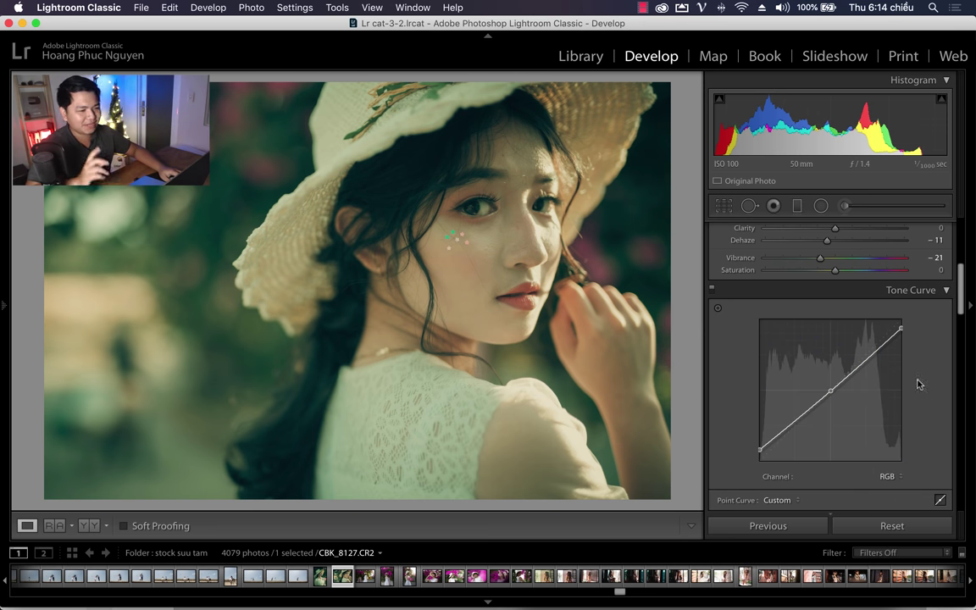
drag(899, 328, 903, 329)
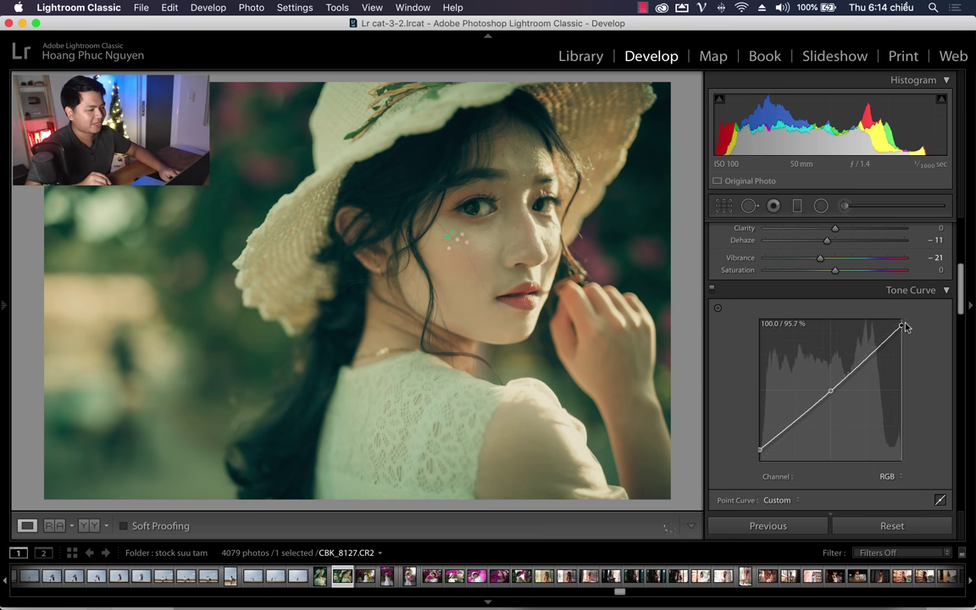
drag(831, 389, 831, 388)
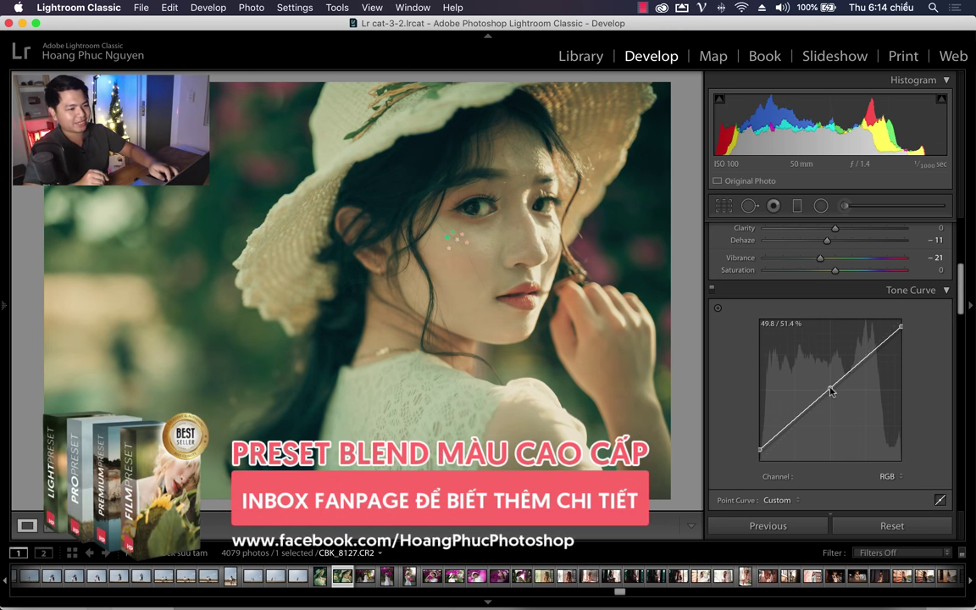
key(backslash)
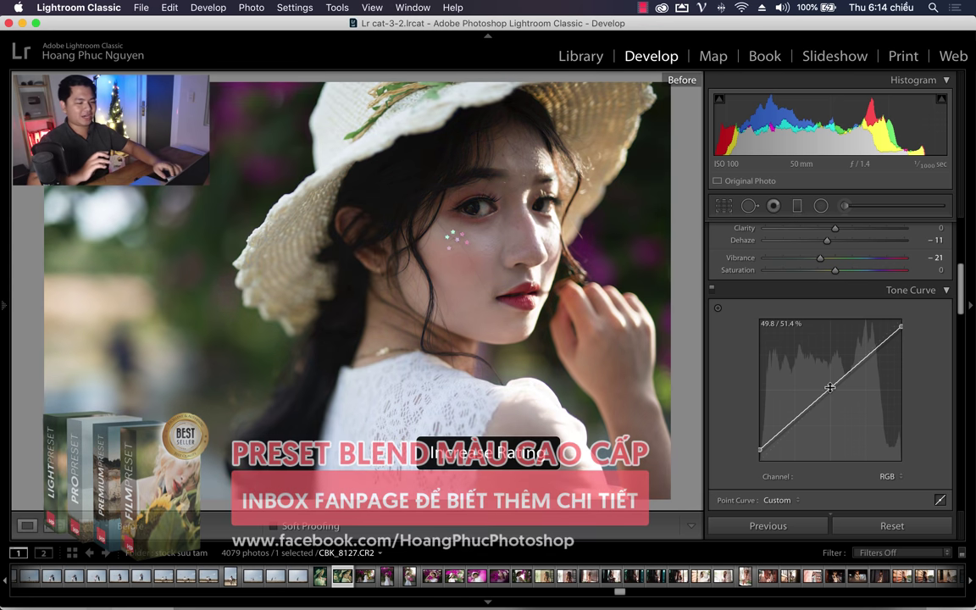
key(bracketright)
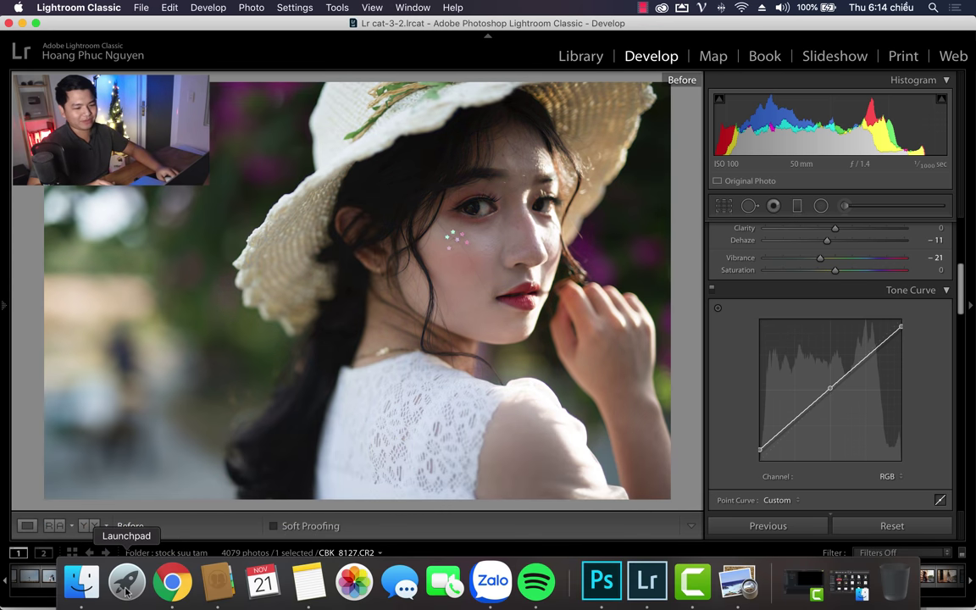
Compare the edited CBK_8127 against the Mắt Biếc poster in Preview, leaving the poster in front.
click(737, 582)
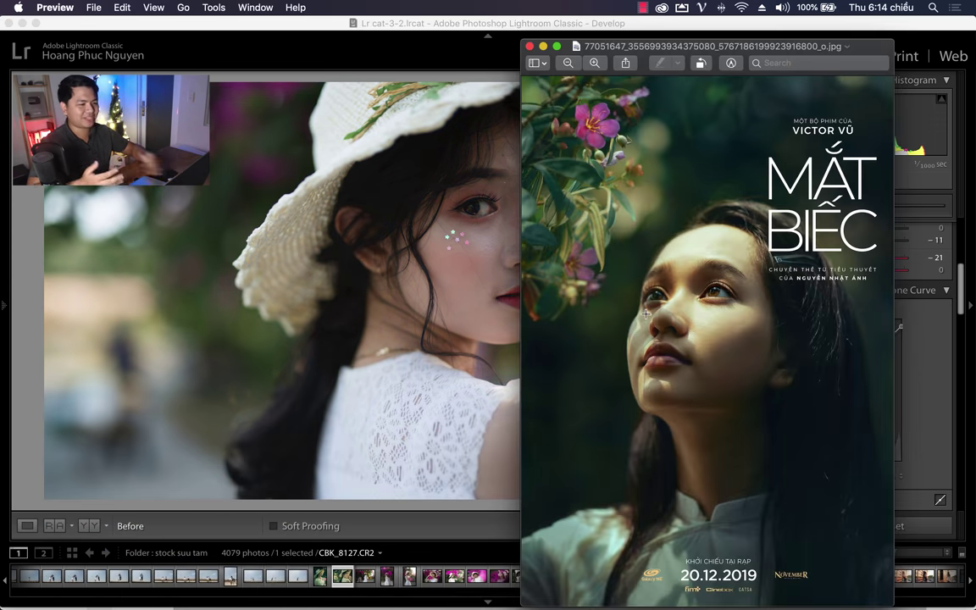
click(415, 32)
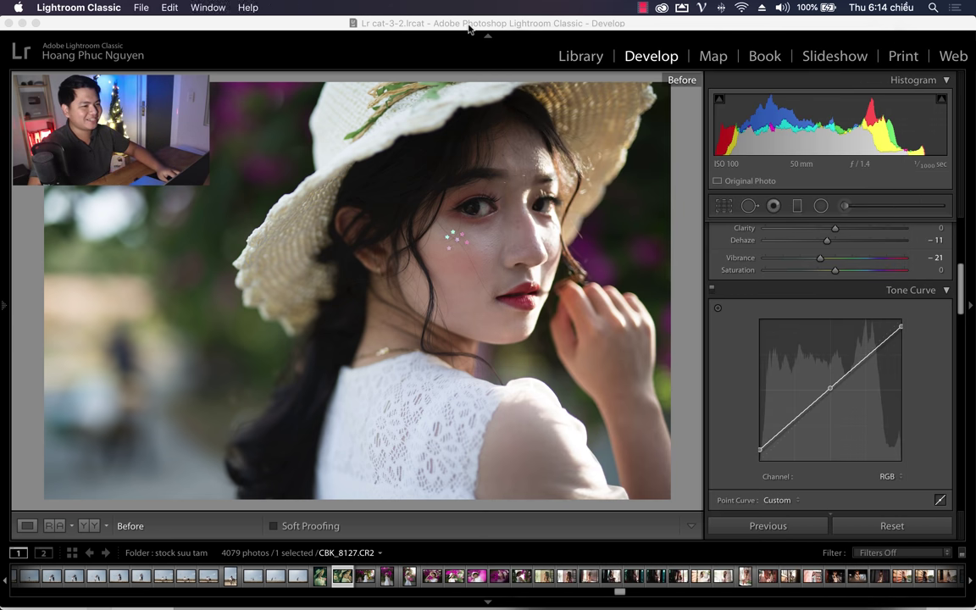
key(backslash)
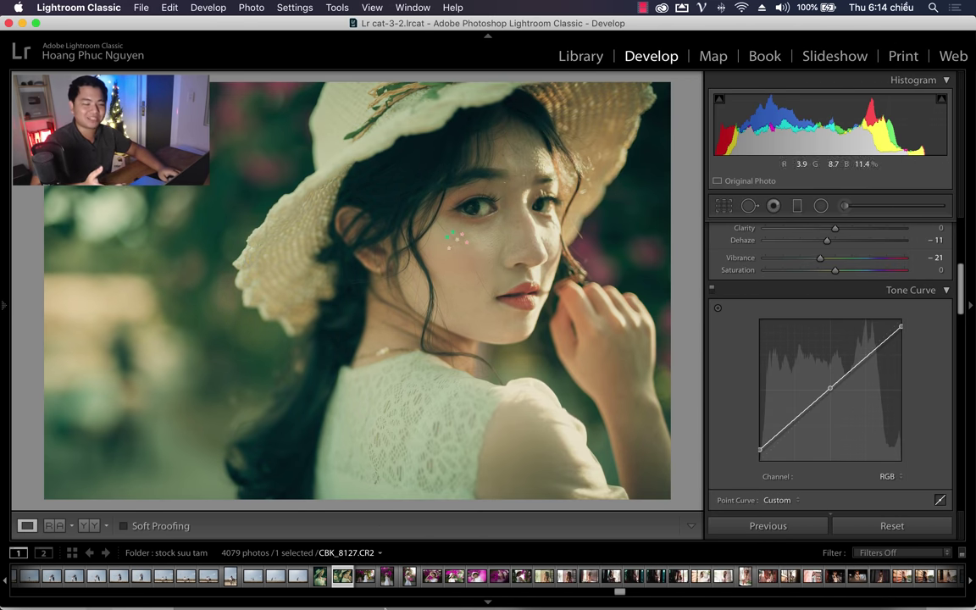
mouse_move(488, 607)
click(737, 581)
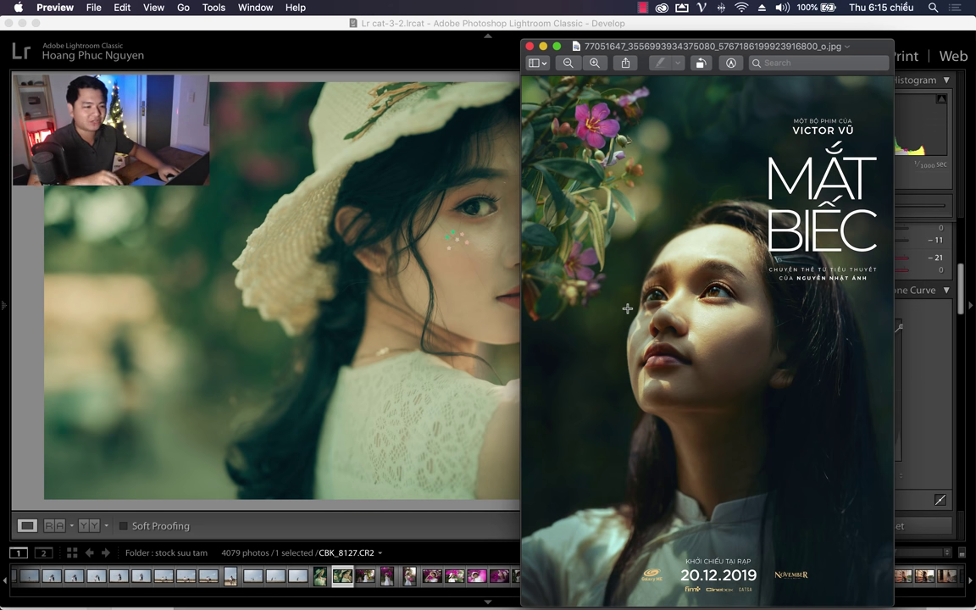
Bring Lightroom forward and select the CBK_8077 thumbnail in the filmstrip.
click(425, 24)
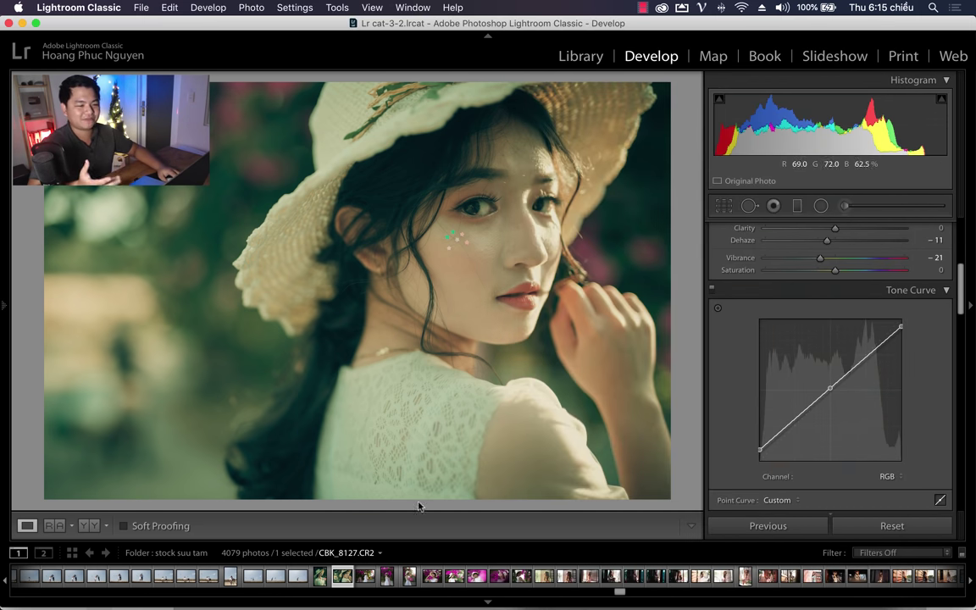
click(320, 578)
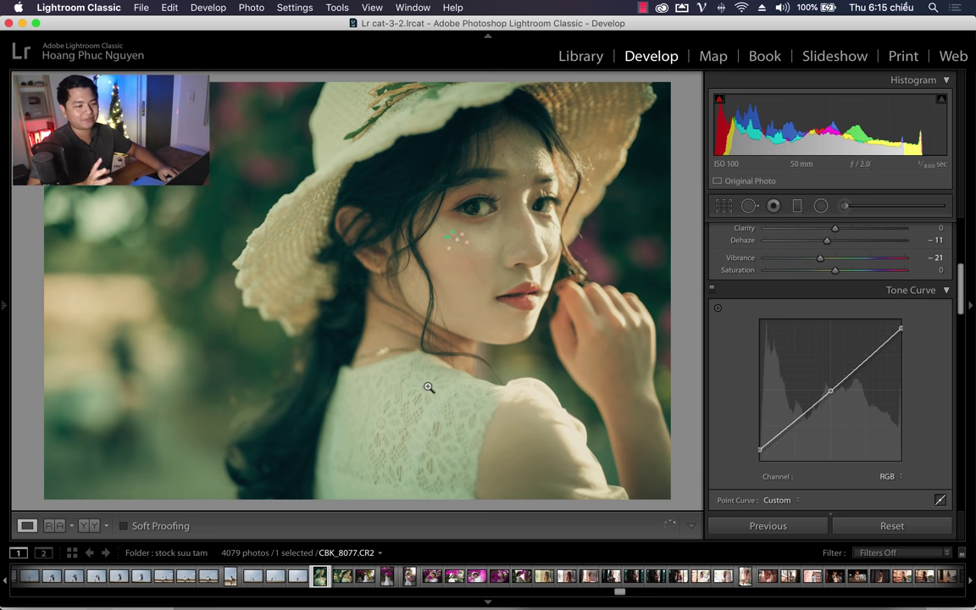